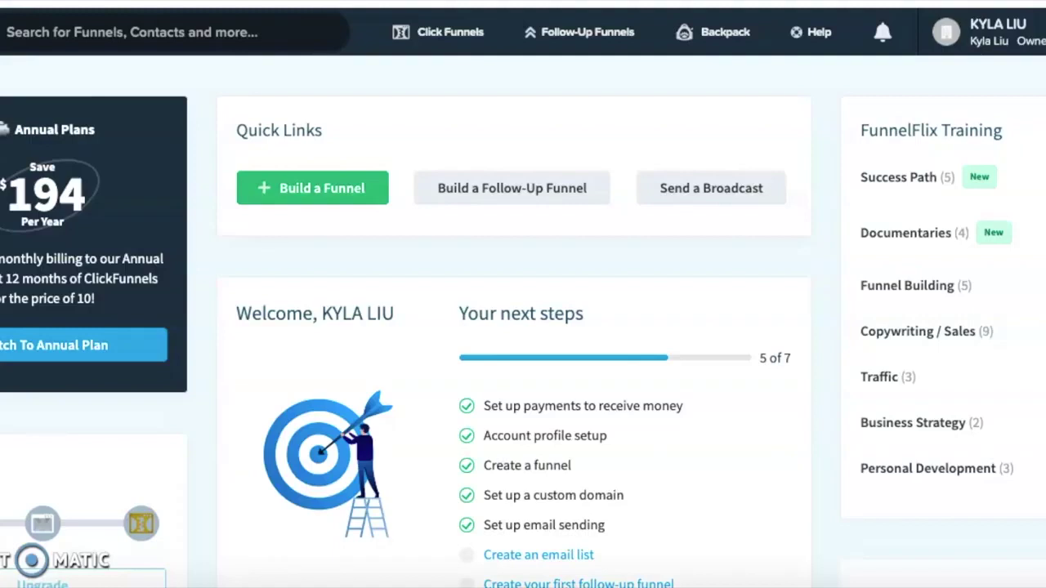
# Step: Open the list of existing funnels and start building a new funnel
pyautogui.moveTo(441, 47)
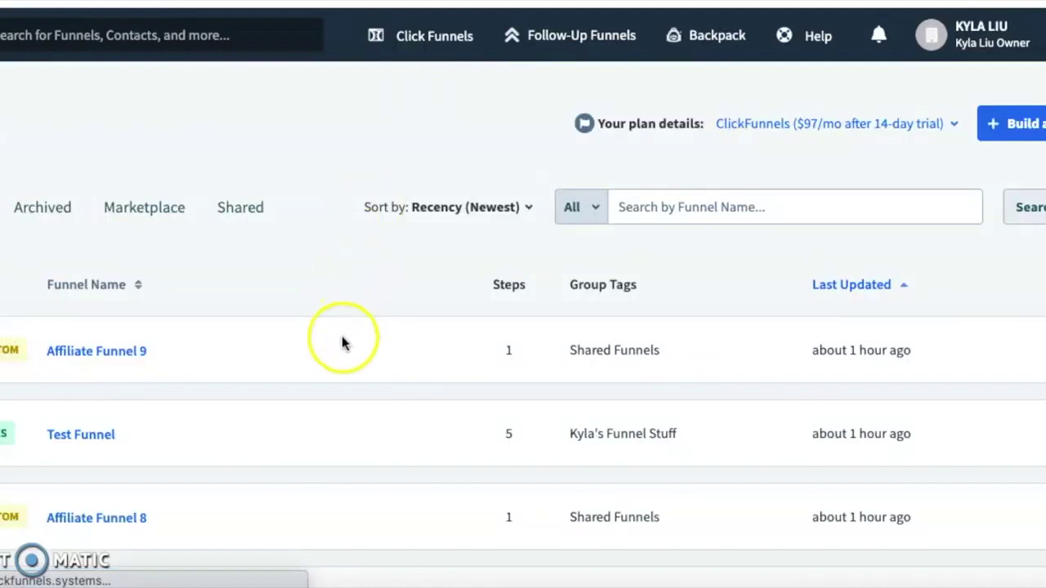
pyautogui.scroll(-2, 342, 335)
pyautogui.scroll(2, 342, 344)
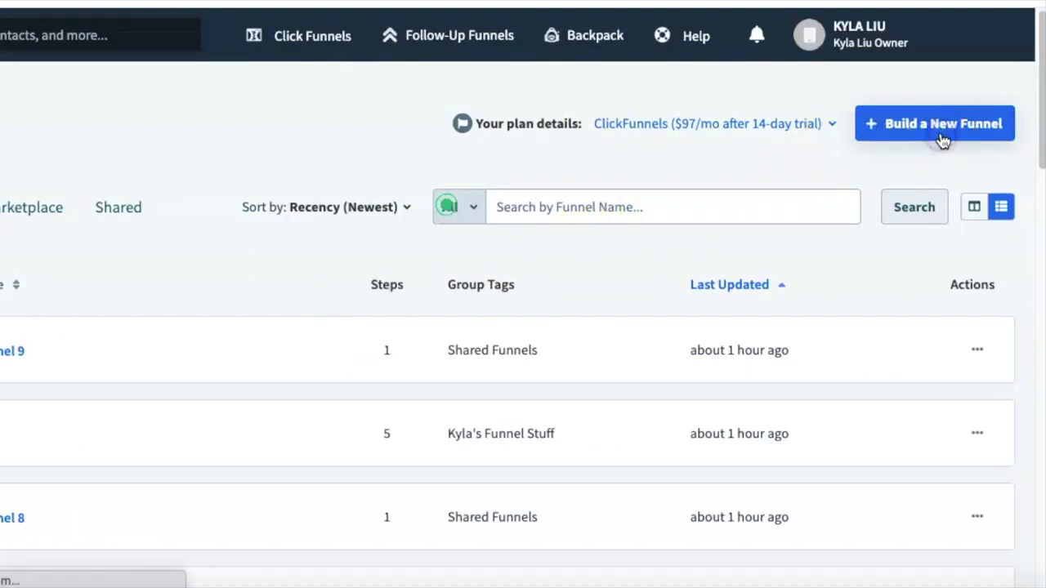
pyautogui.click(943, 135)
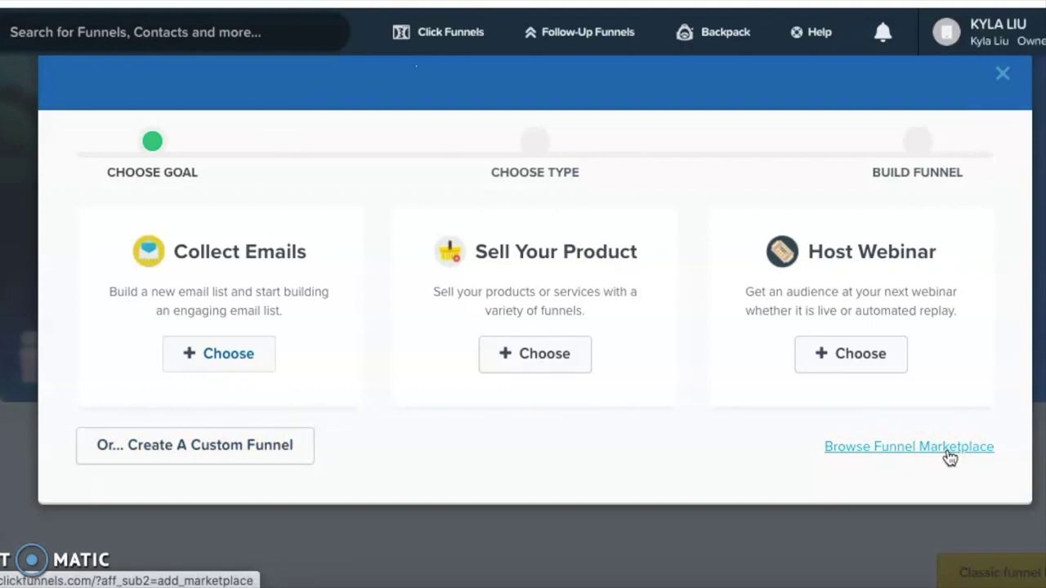
# Step: Dismiss the funnel goal chooser and look through the funnel types offered for step 1 of the builder
pyautogui.click(1004, 75)
pyautogui.scroll(-5, 801, 282)
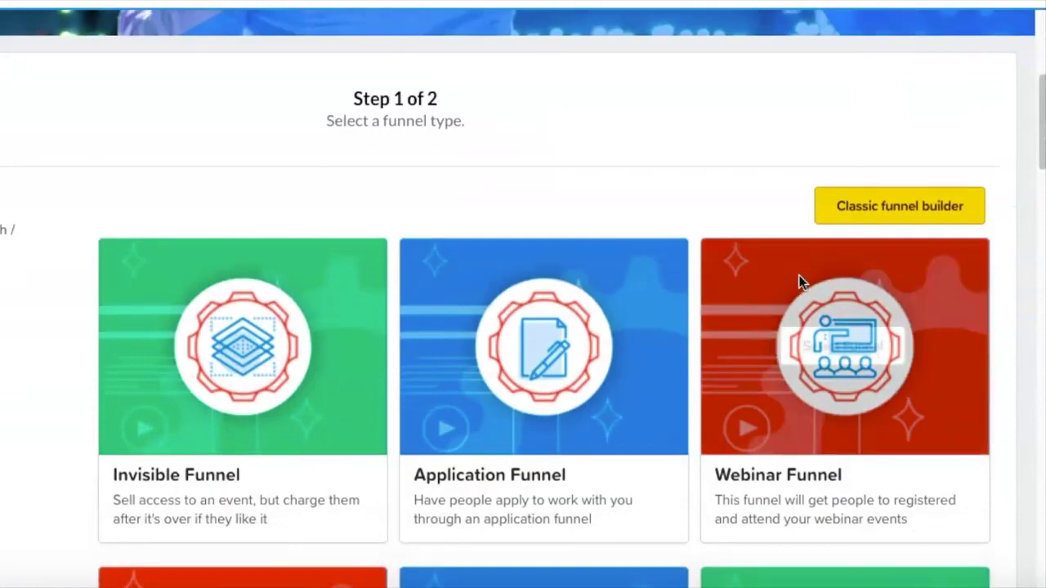
pyautogui.scroll(-1, 1001, 339)
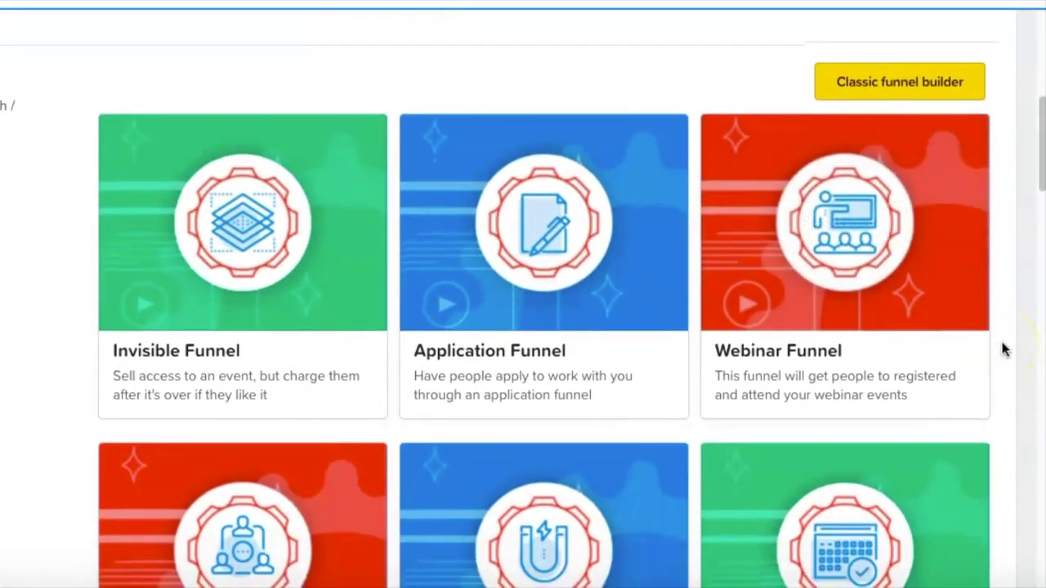
pyautogui.scroll(-3, 1004, 350)
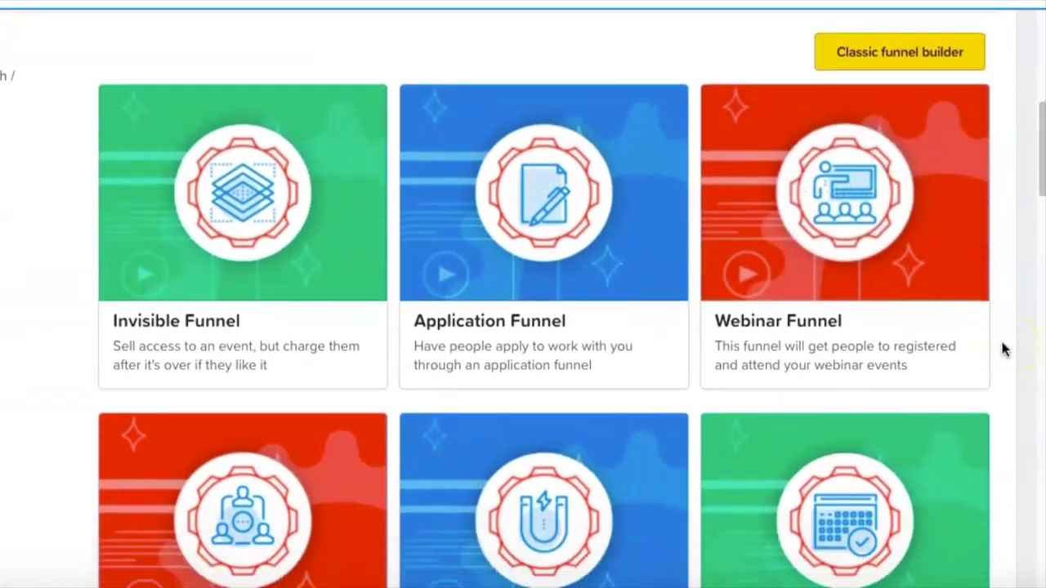
pyautogui.scroll(-3, 1005, 350)
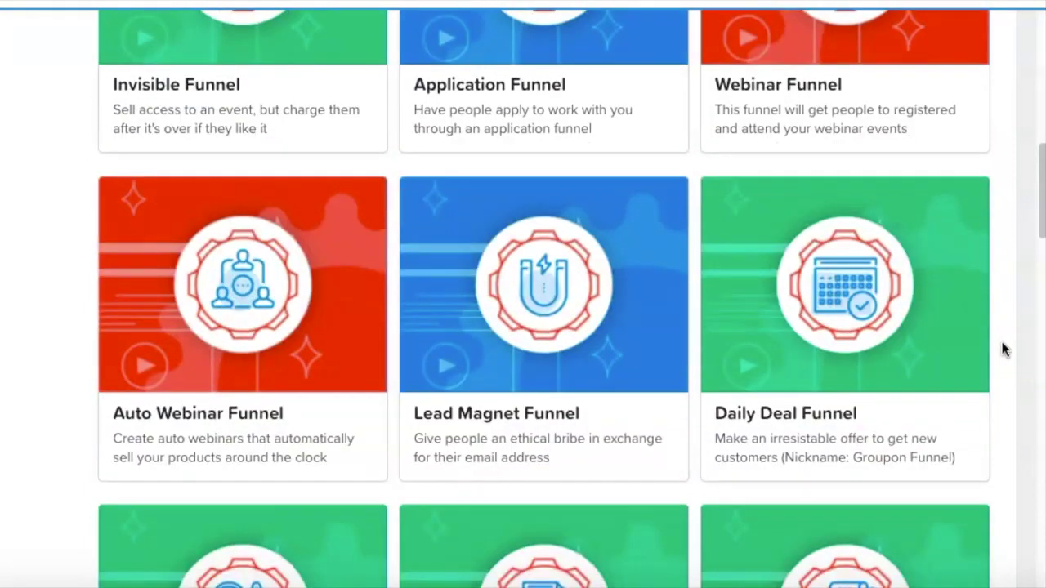
pyautogui.scroll(10, 1004, 350)
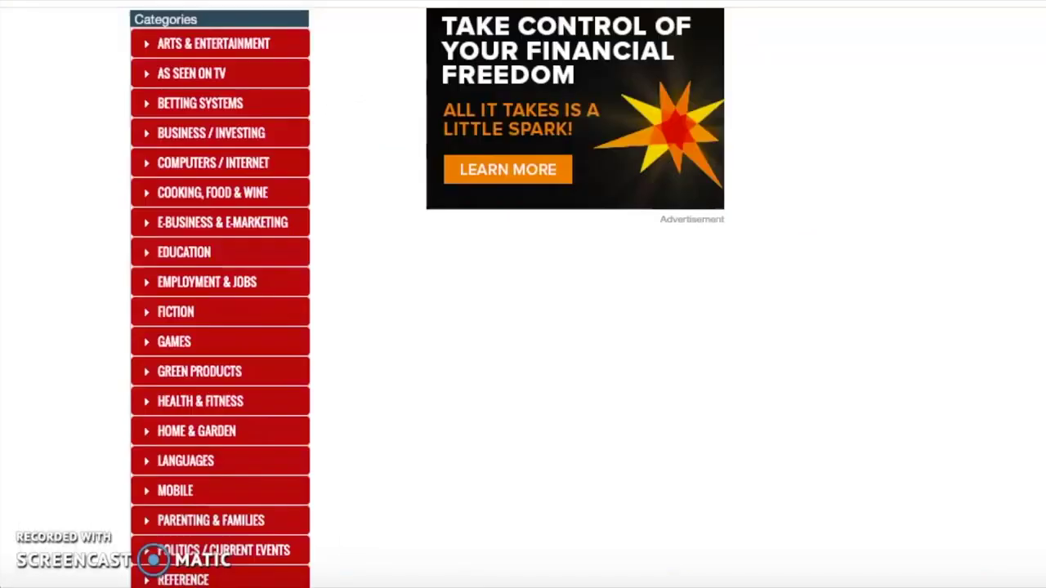
# Step: Switch to the ClickBank marketplace and browse its product categories, opening Health & Fitness
pyautogui.scroll(10, 385, 82)
pyautogui.scroll(-4, 389, 82)
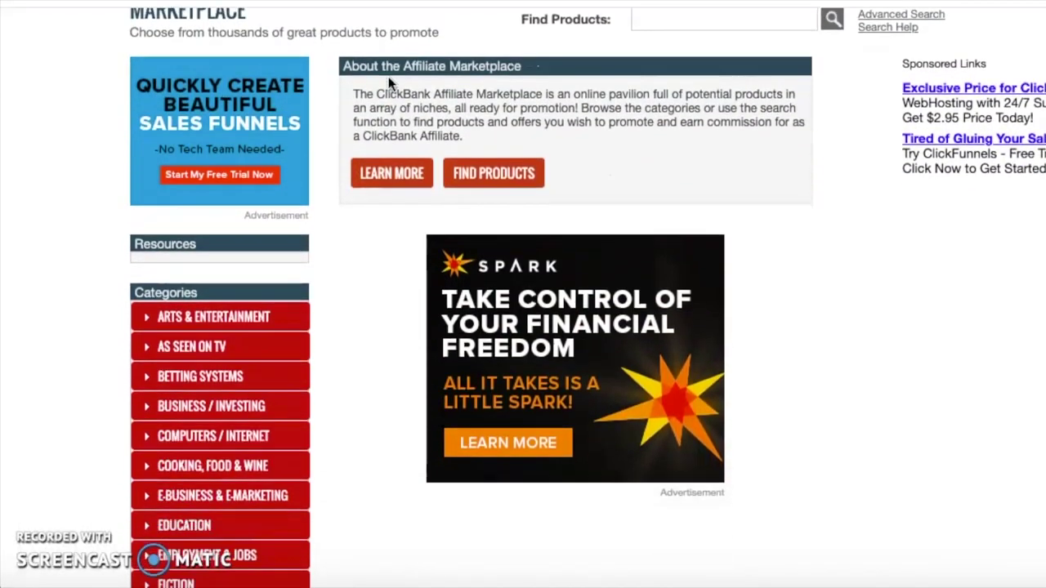
pyautogui.scroll(-1, 389, 83)
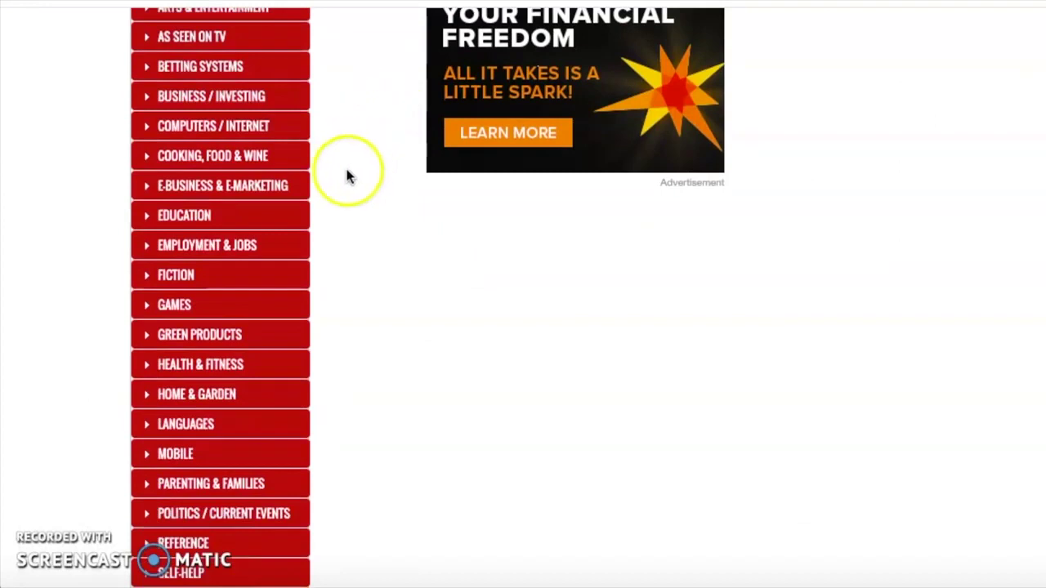
pyautogui.click(188, 368)
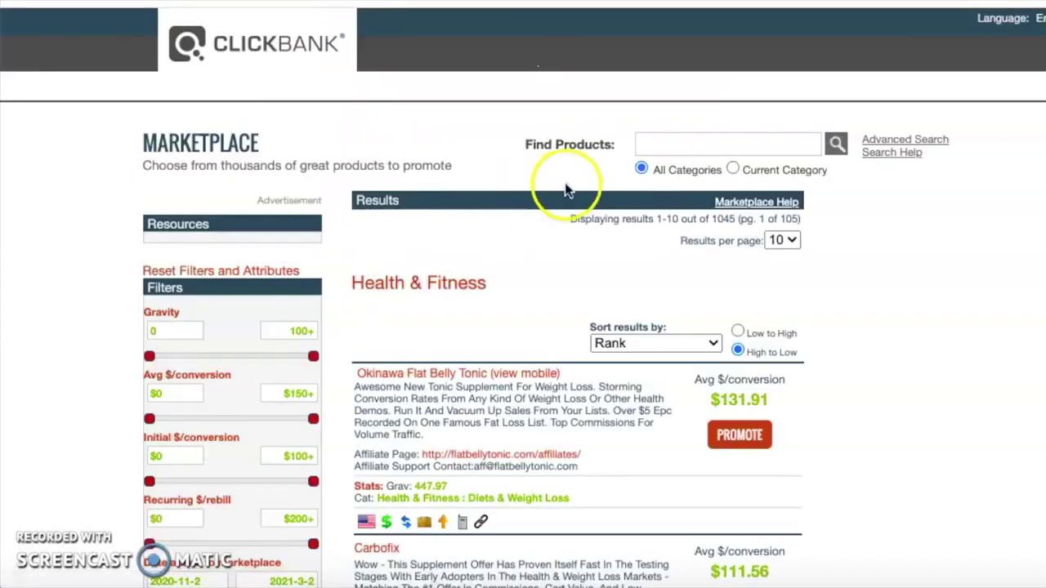
# Step: Search the marketplace for "beauty of food" and open the sales page of The Beauty Of Food -- Natural Beauty Product
pyautogui.click(727, 141)
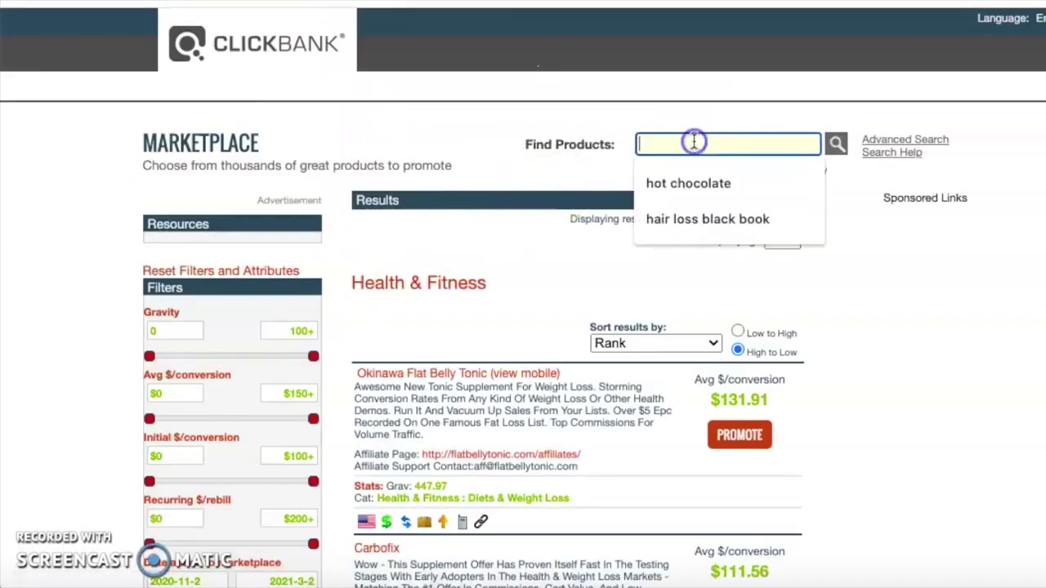
pyautogui.write('beau')
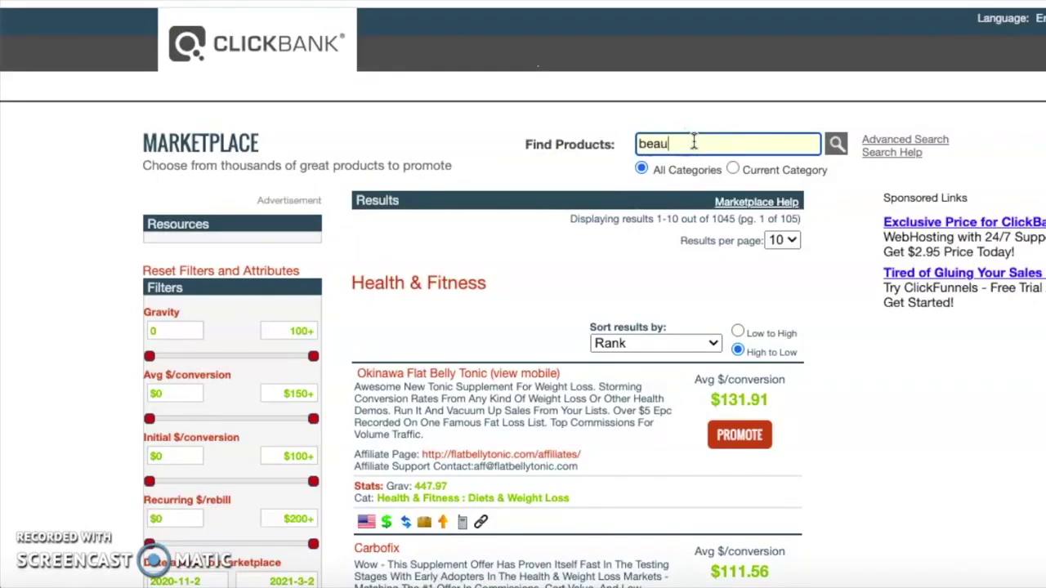
pyautogui.write('ty of food')
pyautogui.press('Return')
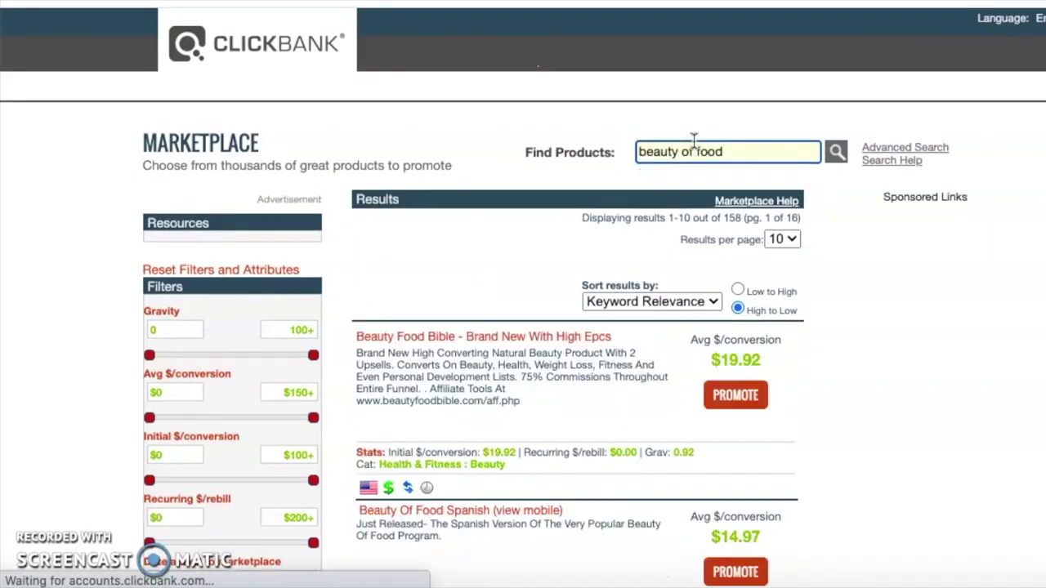
pyautogui.scroll(-2, 779, 258)
pyautogui.scroll(-4, 778, 259)
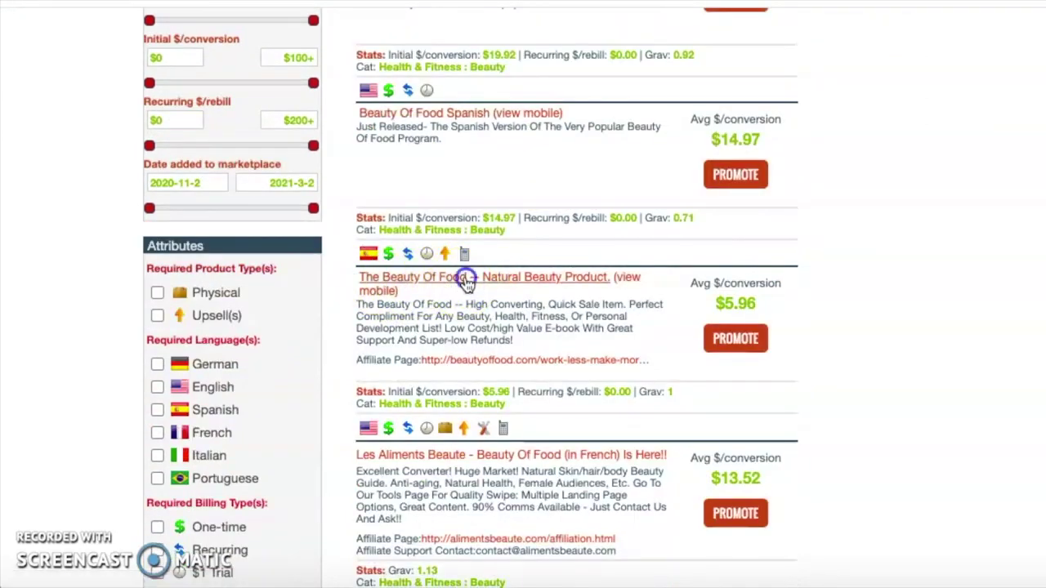
pyautogui.click(466, 280)
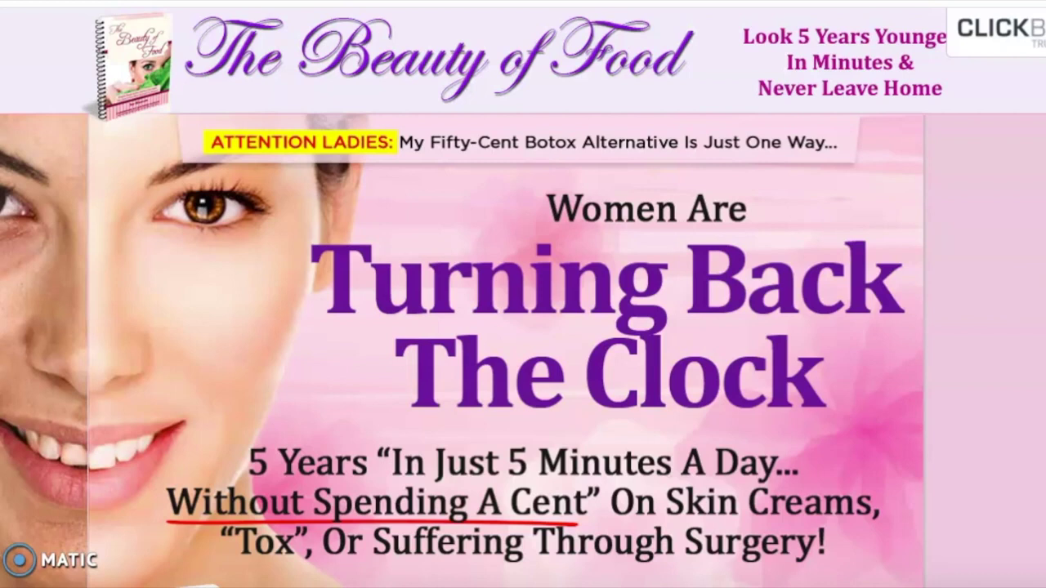
# Step: Examine The Beauty of Food sales page from headline to footer, including its letter text, offer and order sections
pyautogui.scroll(-10, 523, 294)
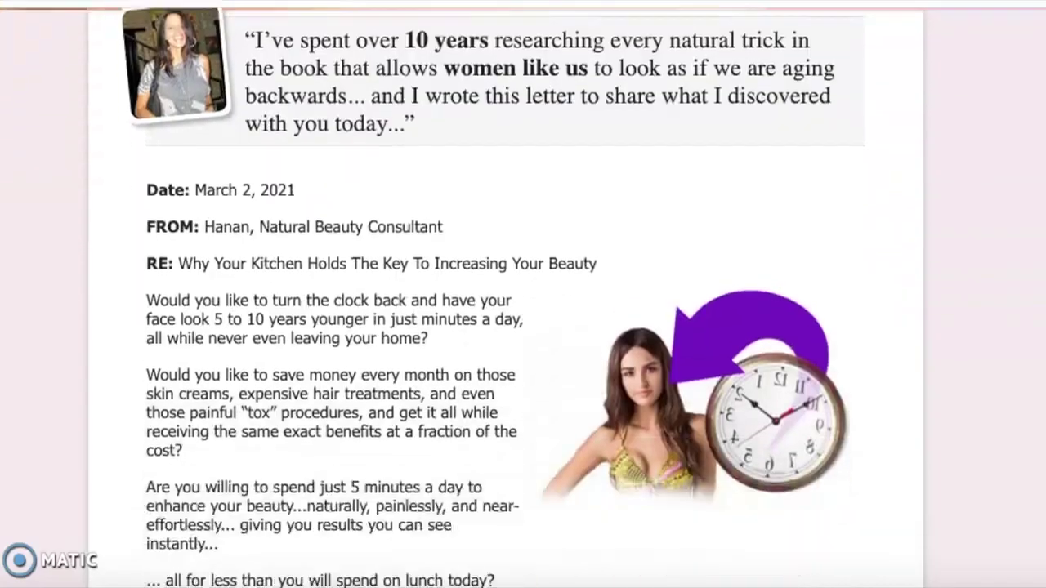
pyautogui.scroll(-12, 523, 295)
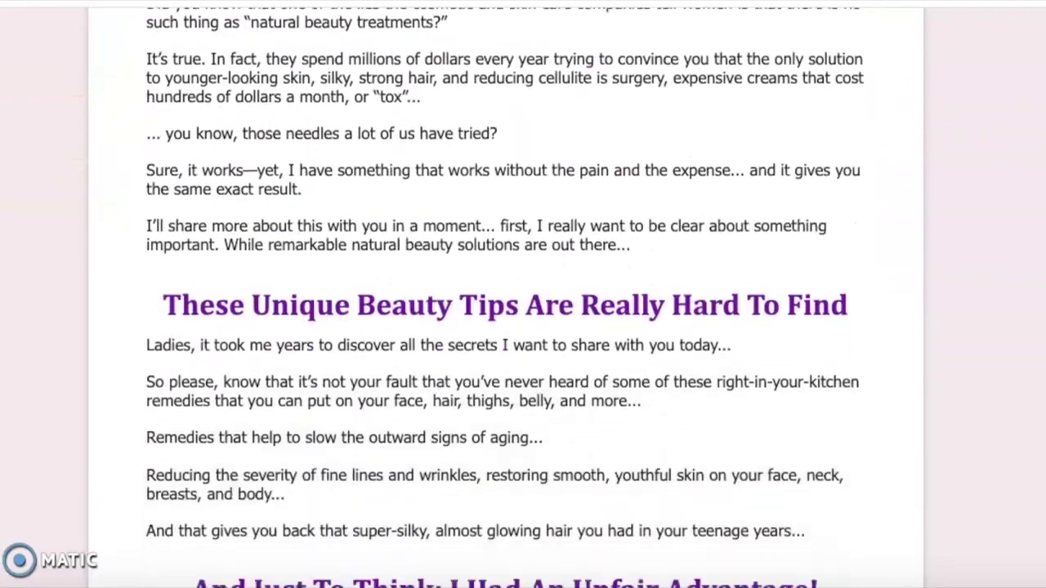
pyautogui.scroll(-13, 523, 294)
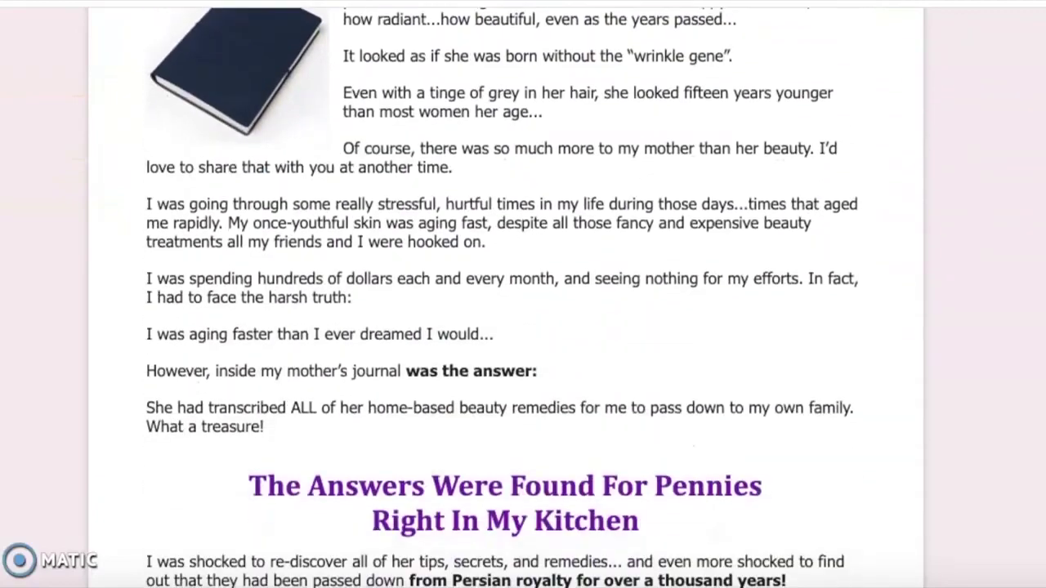
pyautogui.scroll(-13, 523, 294)
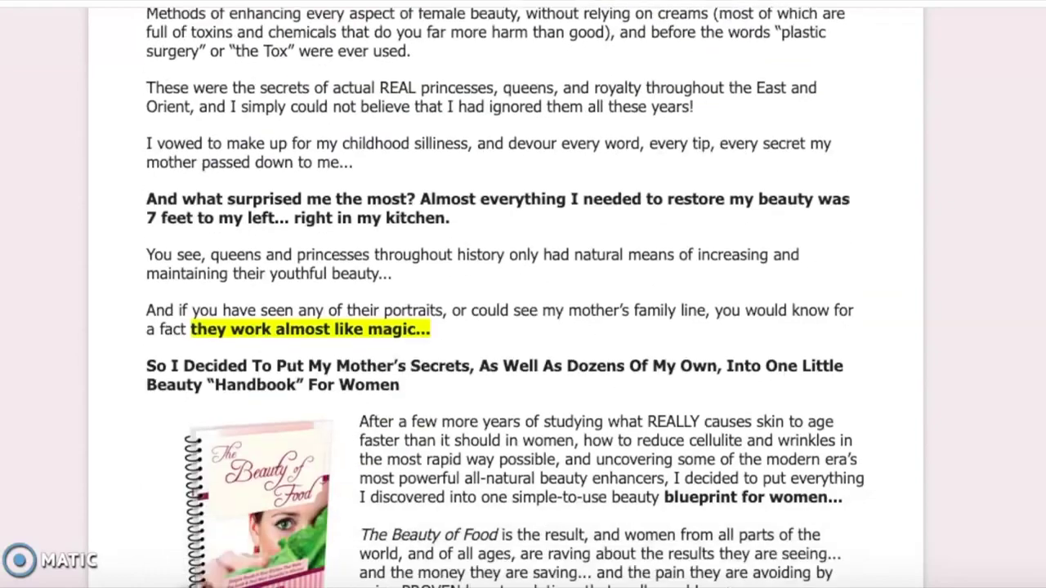
pyautogui.scroll(-13, 523, 295)
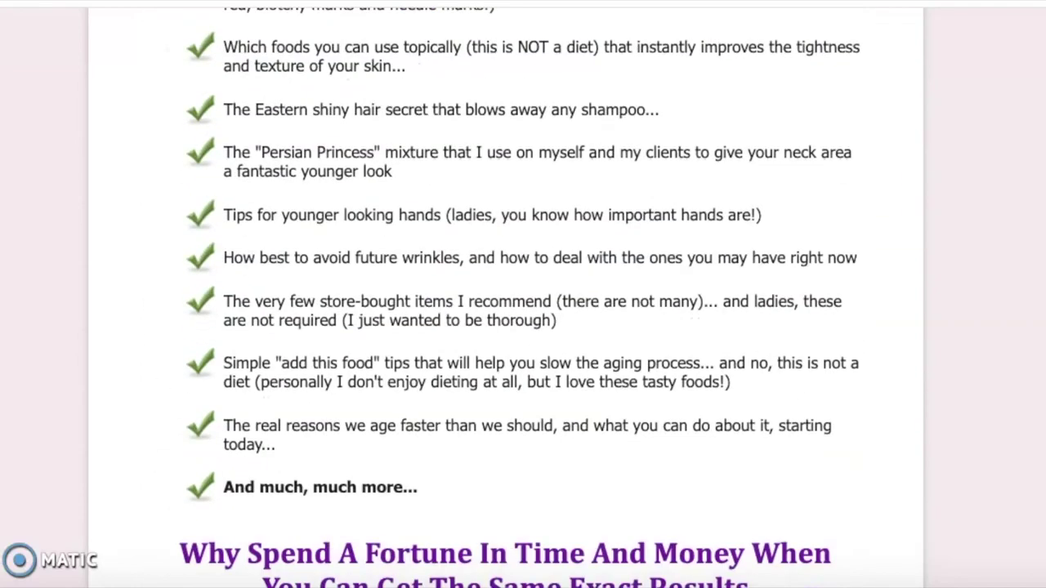
pyautogui.scroll(-13, 523, 295)
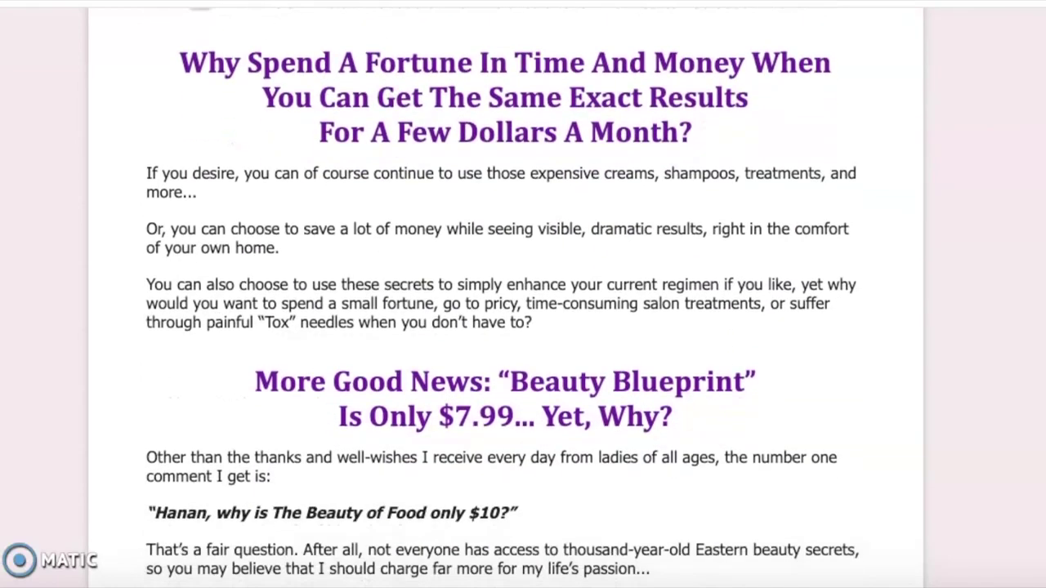
pyautogui.scroll(-15, 523, 295)
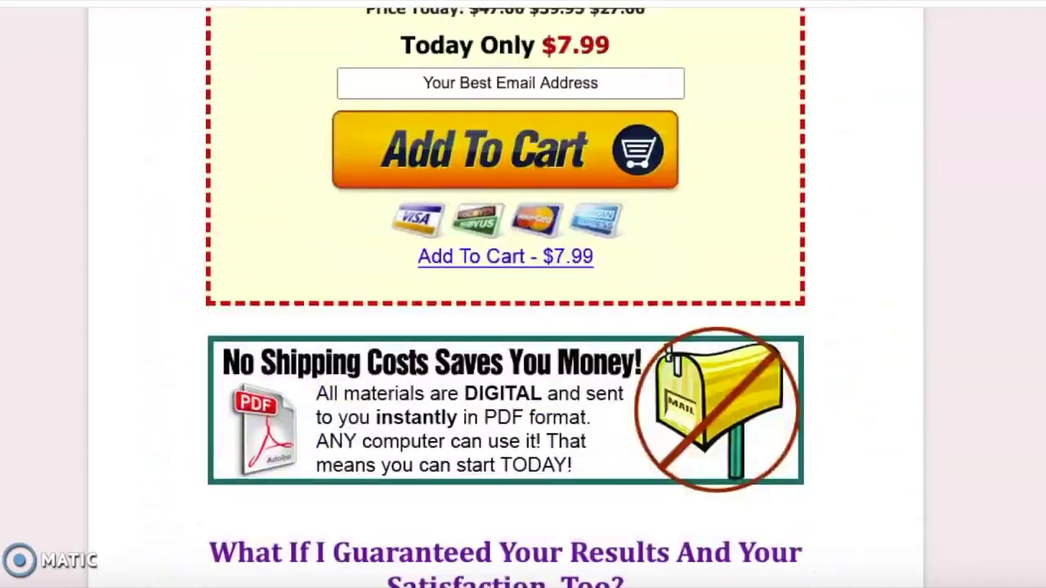
pyautogui.scroll(-20, 523, 294)
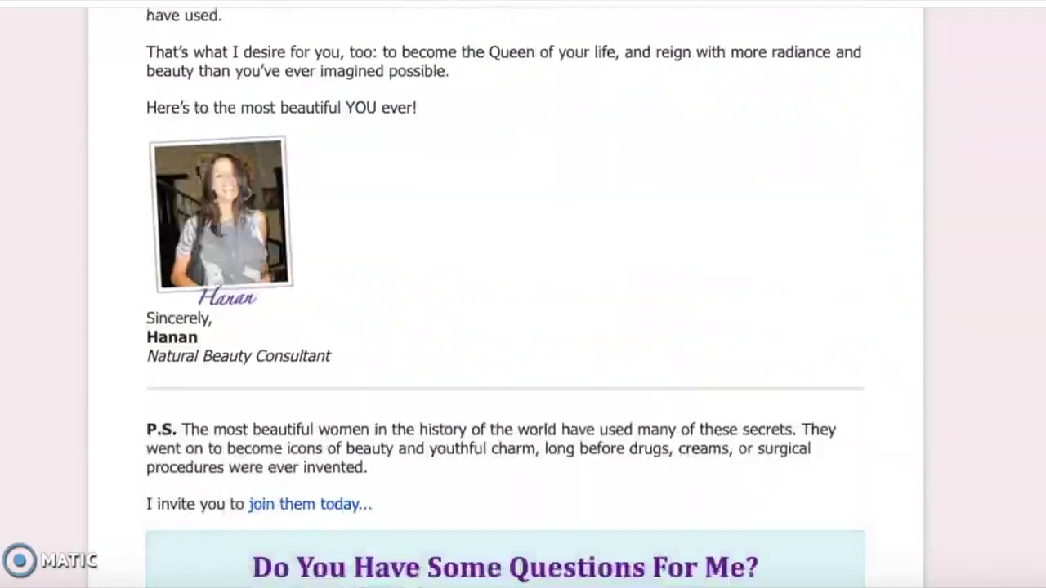
pyautogui.scroll(-12, 523, 294)
pyautogui.scroll(20, 523, 294)
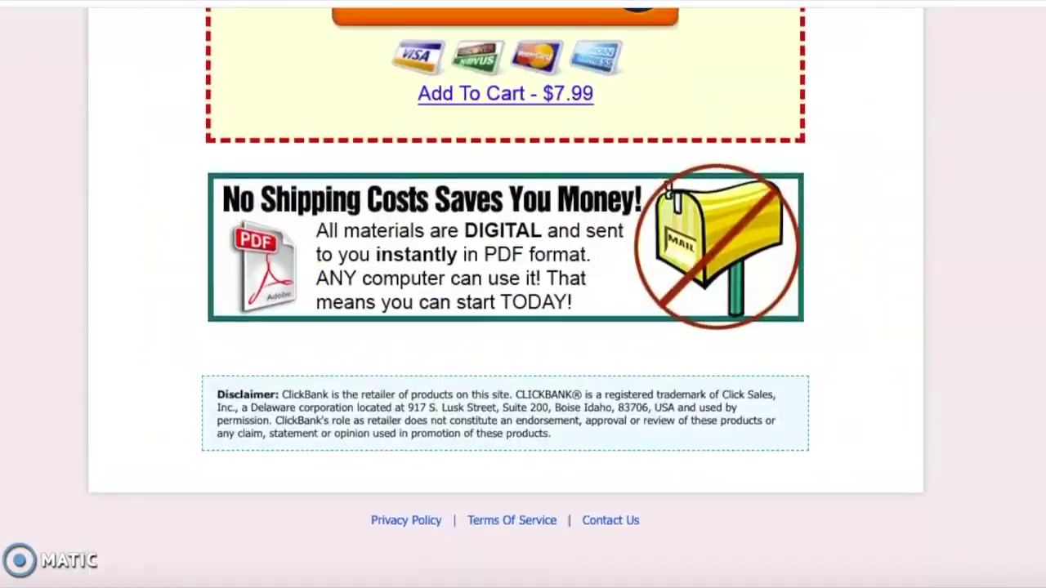
pyautogui.scroll(20, 523, 294)
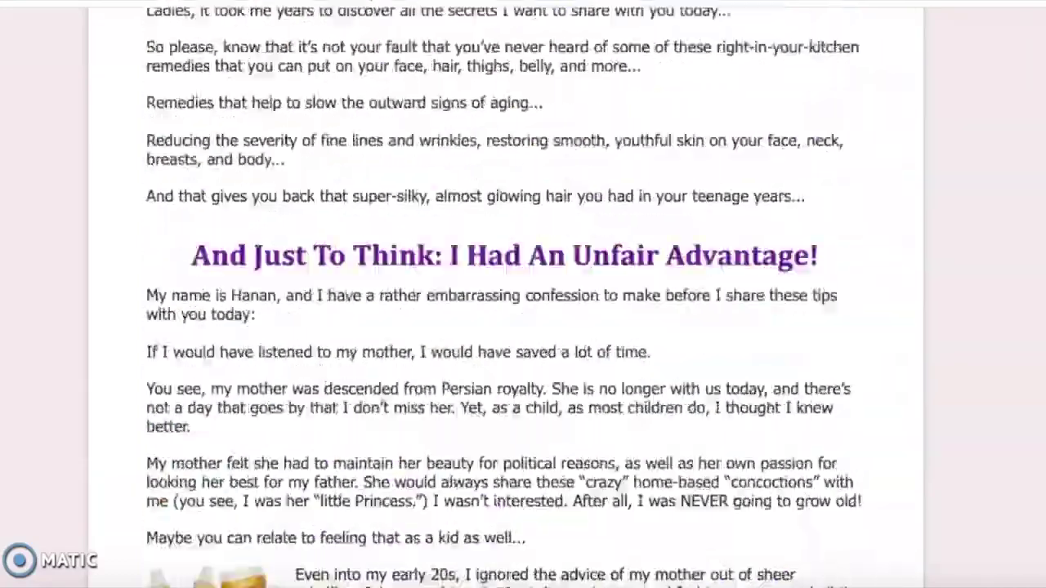
pyautogui.scroll(4, 523, 294)
pyautogui.scroll(-3, 523, 294)
pyautogui.scroll(1, 523, 295)
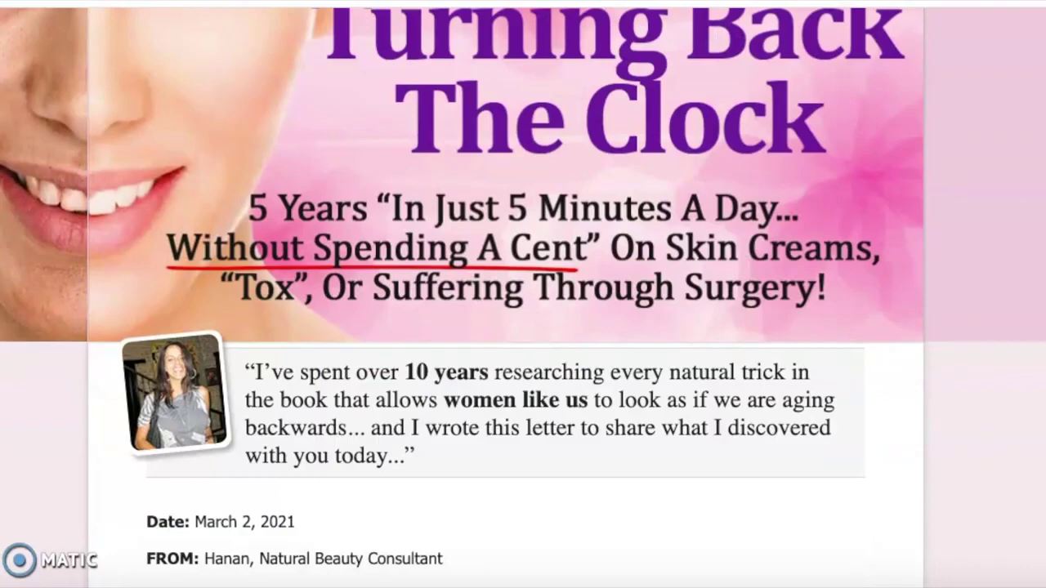
pyautogui.scroll(2, 524, 294)
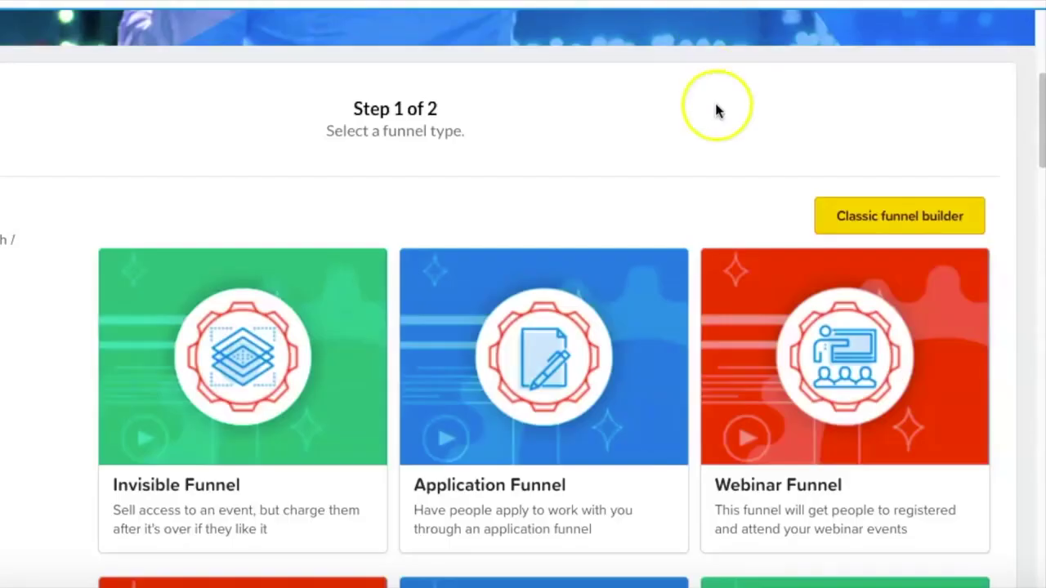
# Step: Return to the ClickFunnels builder and review the funnel types and the Funnel Hacker's Cookbook banner
pyautogui.scroll(1, 714, 116)
pyautogui.scroll(-1, 713, 123)
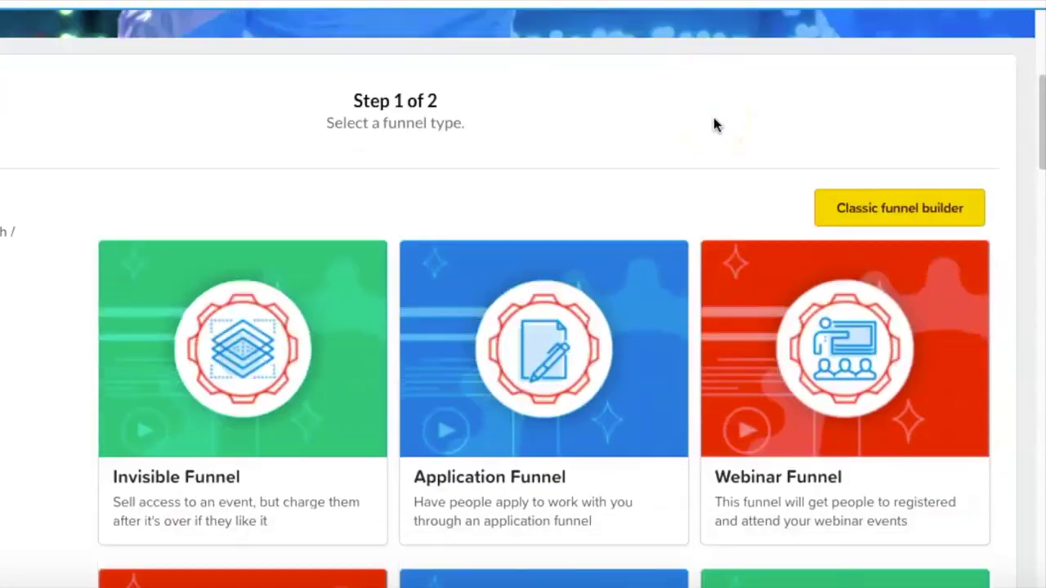
pyautogui.scroll(-3, 411, 299)
pyautogui.scroll(-2, 940, 368)
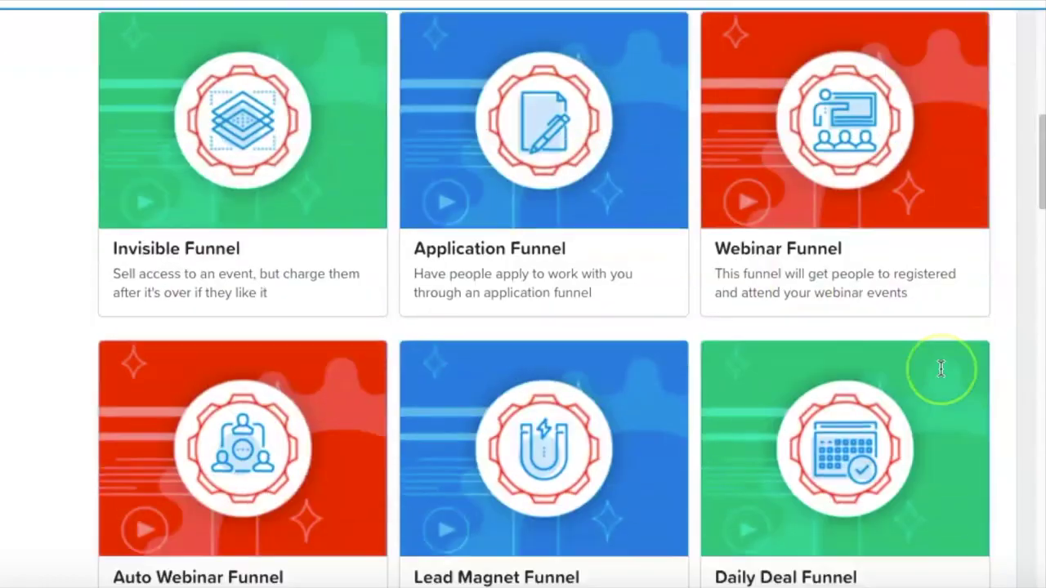
pyautogui.scroll(-3, 941, 368)
pyautogui.scroll(10, 941, 367)
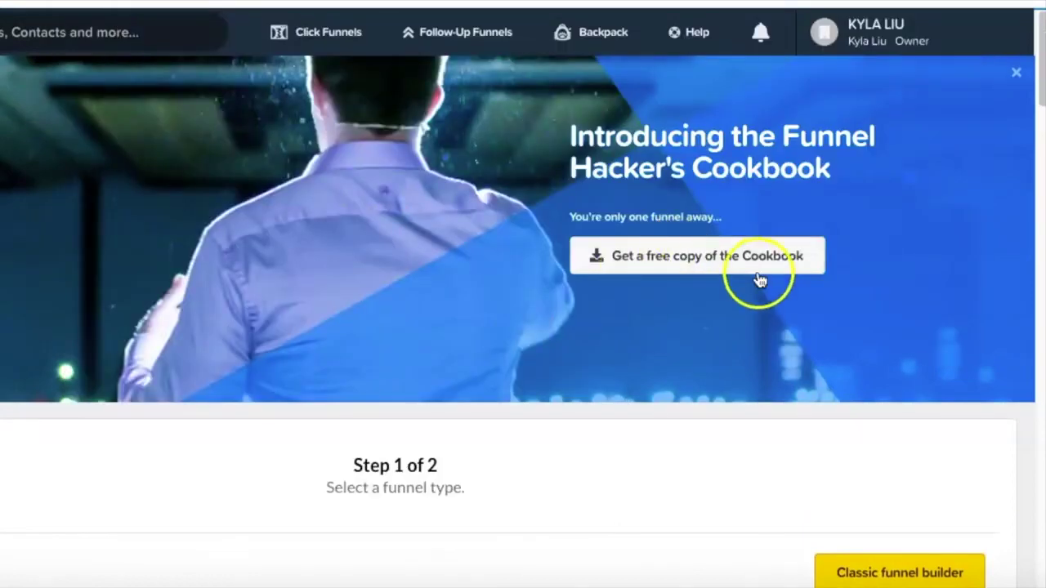
# Step: Examine the Sales Letter Funnel diagram, Buyer Funnel Recipe #3, in the Funnel Hacker's Cookbook
pyautogui.scroll(-1, 759, 279)
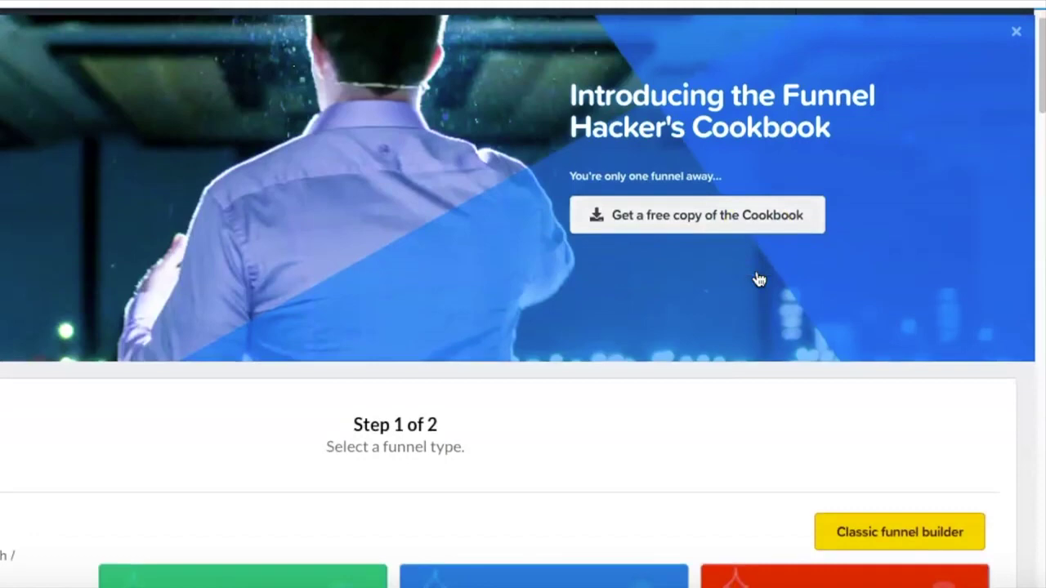
pyautogui.scroll(-1, 759, 279)
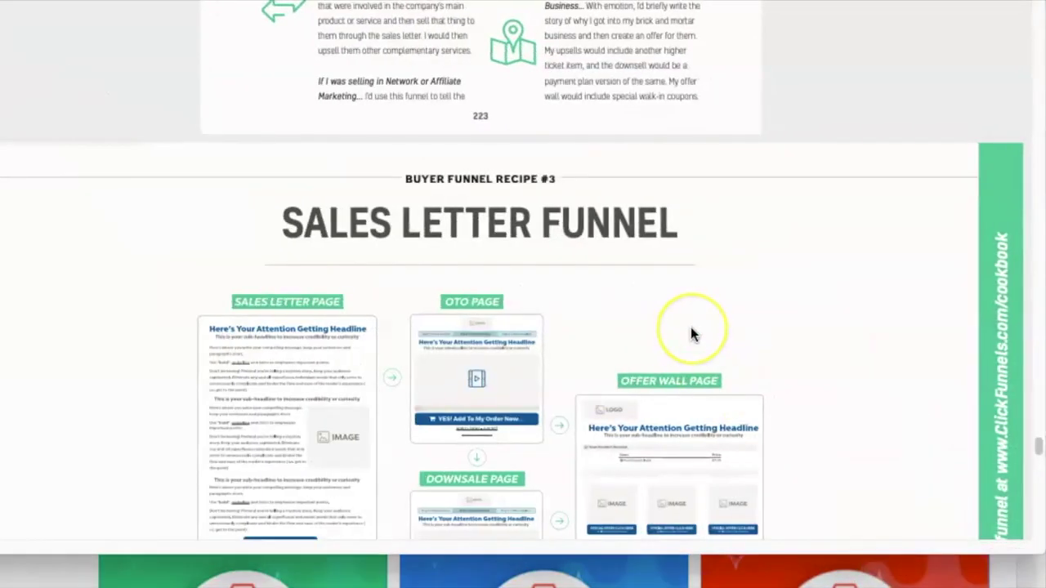
pyautogui.scroll(-1, 703, 294)
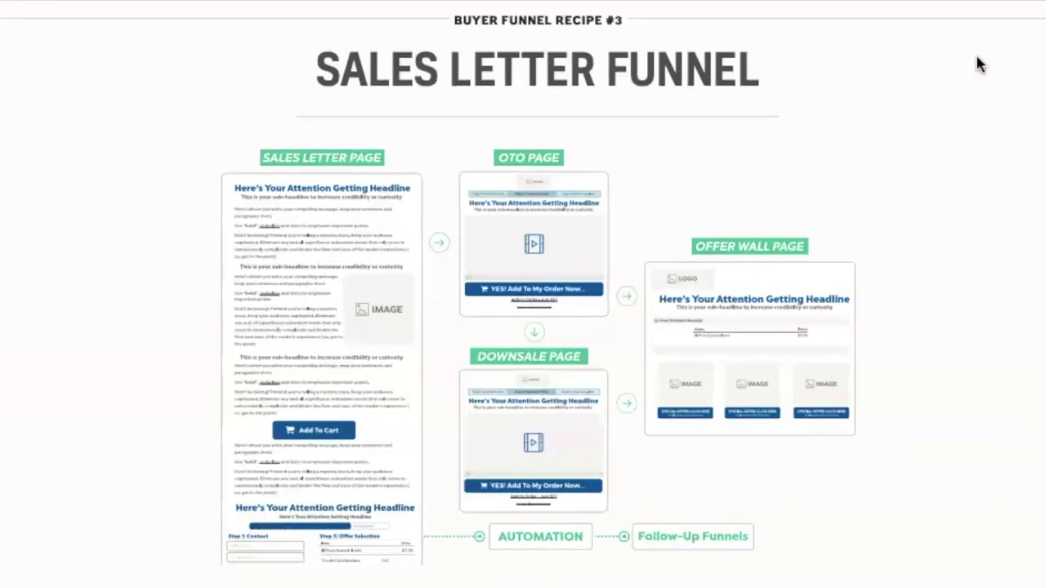
pyautogui.scroll(-1, 975, 51)
pyautogui.scroll(1, 926, 127)
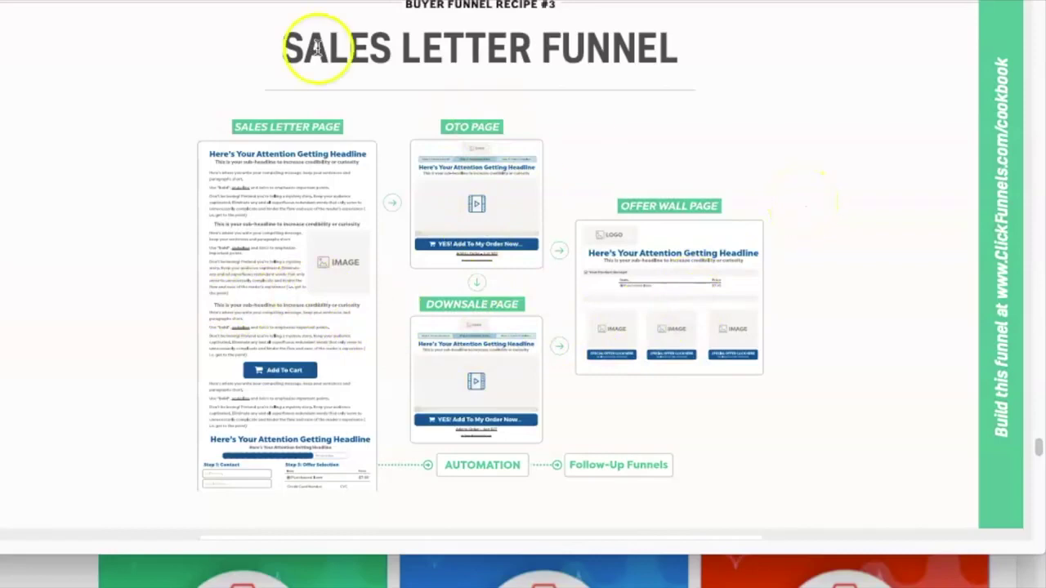
# Step: In Canva, set "Attention:" in Montserrat Classic and "Here Is A Sneak Peak" in Apricots, and move the book cover image below that text
pyautogui.press('Escape')
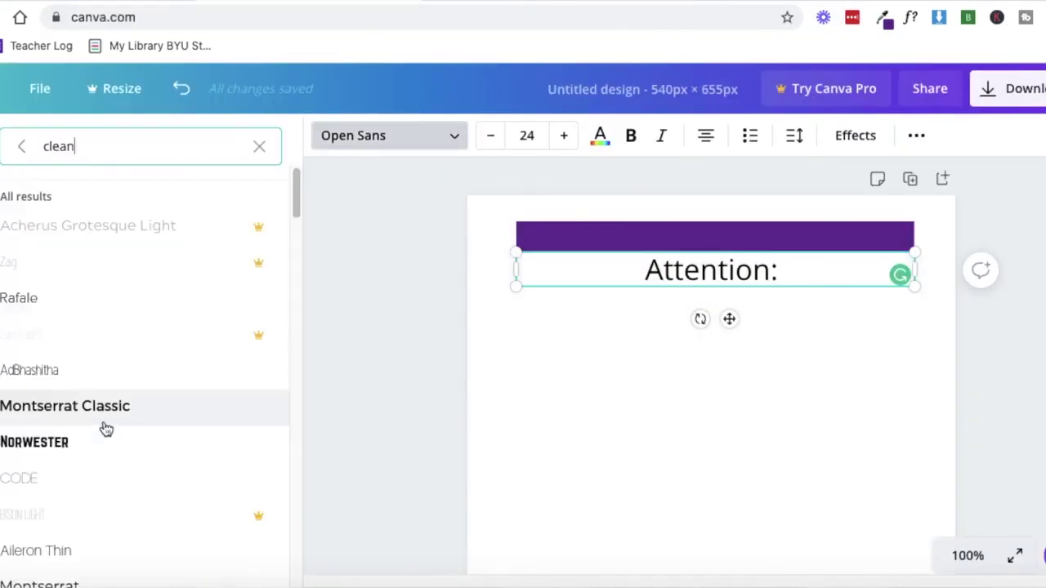
pyautogui.click(106, 421)
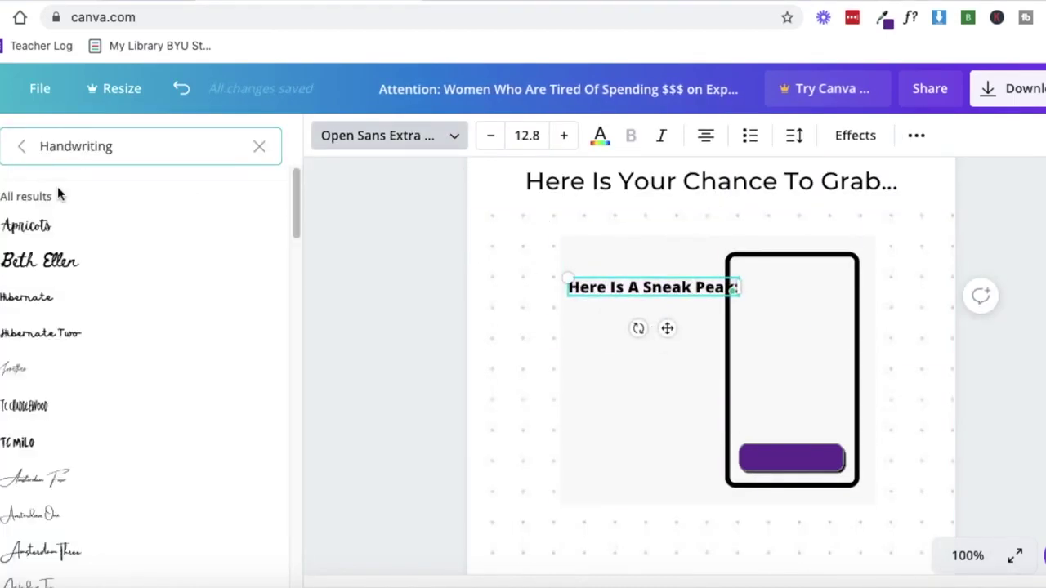
pyautogui.click(28, 226)
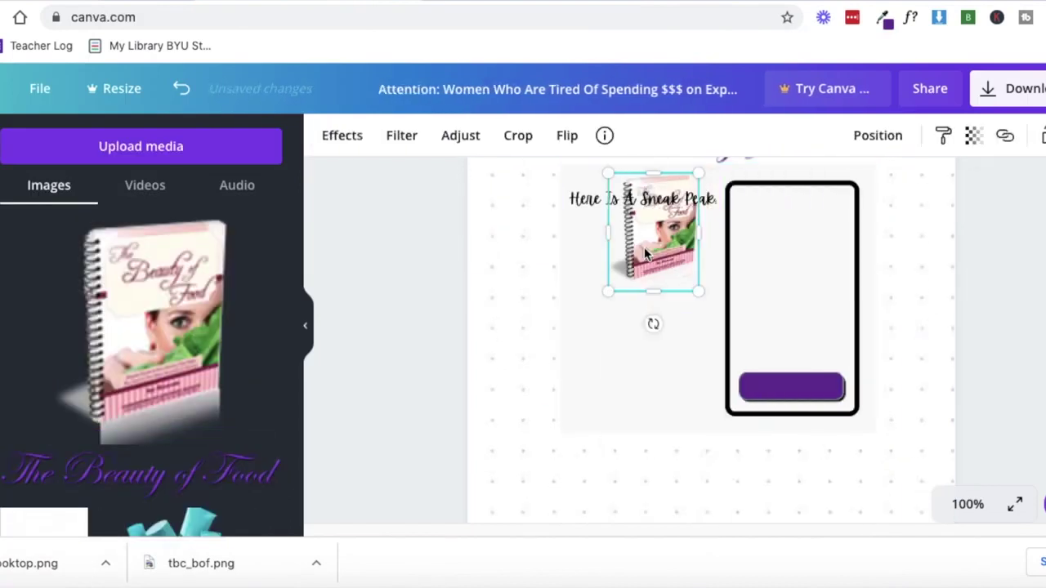
pyautogui.moveTo(675, 255); pyautogui.dragTo(666, 430)
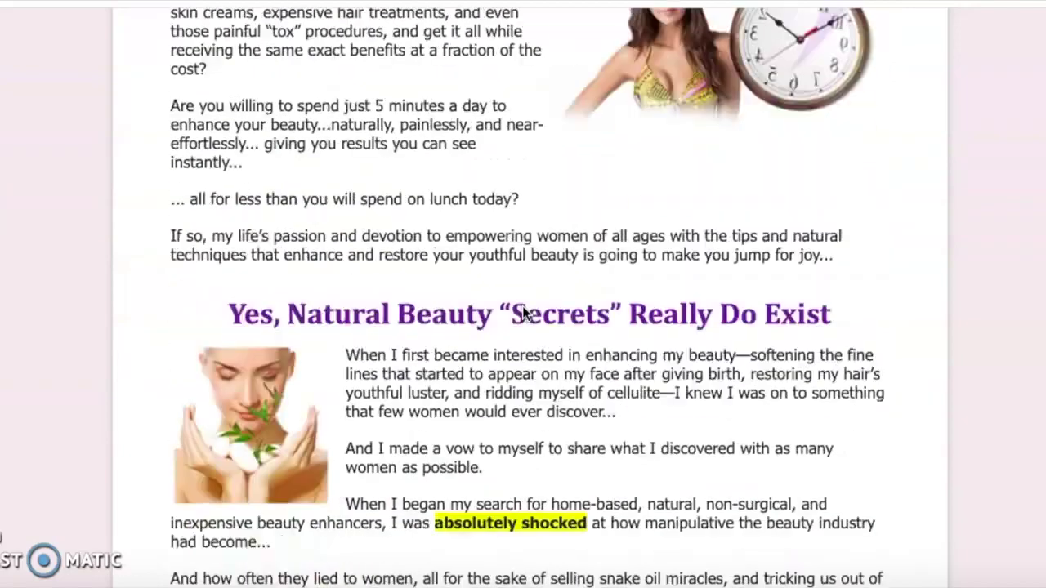
# Step: Read The Beauty of Food sales page around the section "Yes, Natural Beauty 'Secrets' Really Do Exist"
pyautogui.scroll(-5, 522, 306)
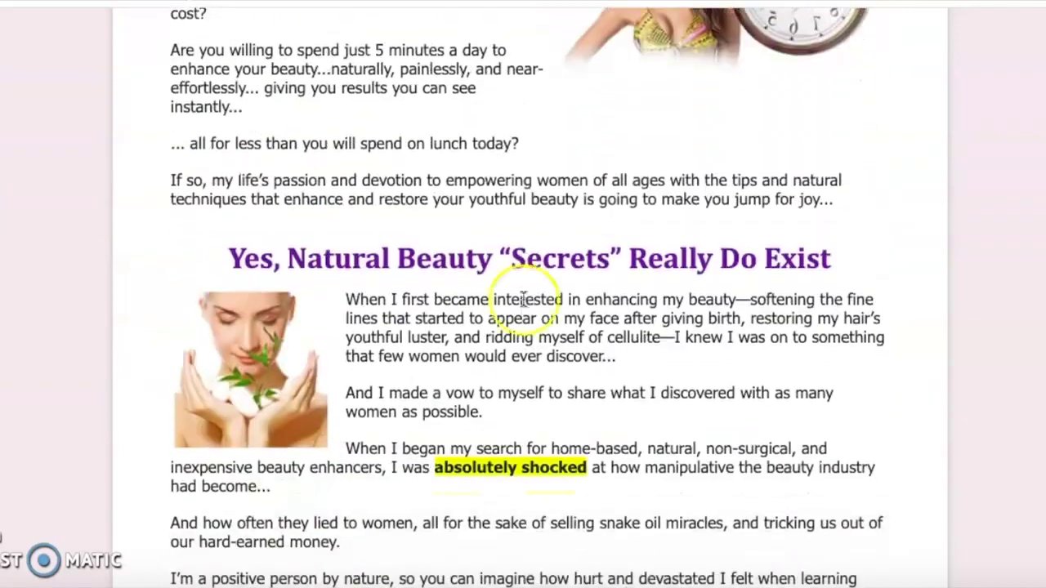
pyautogui.scroll(-4, 523, 297)
pyautogui.scroll(-6, 523, 300)
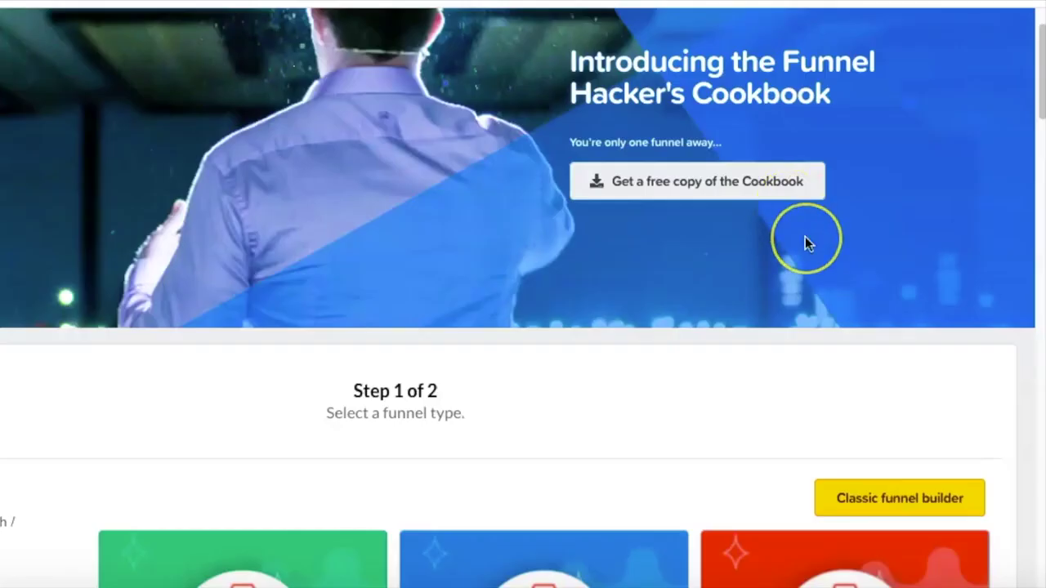
# Step: Return to the ClickFunnels builder and select the Sales Letter Funnel type
pyautogui.scroll(-15, 805, 243)
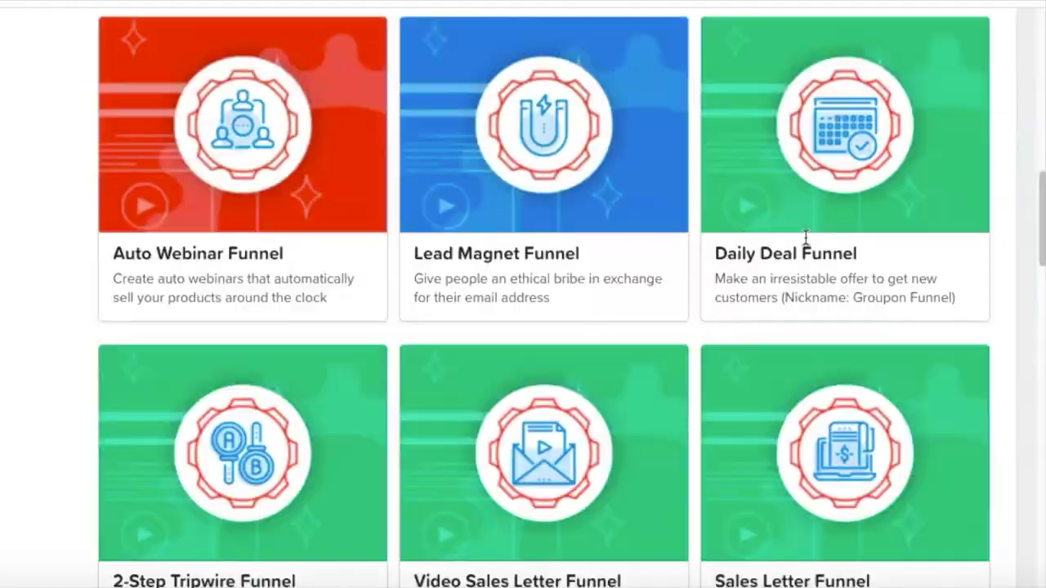
pyautogui.scroll(-3, 805, 237)
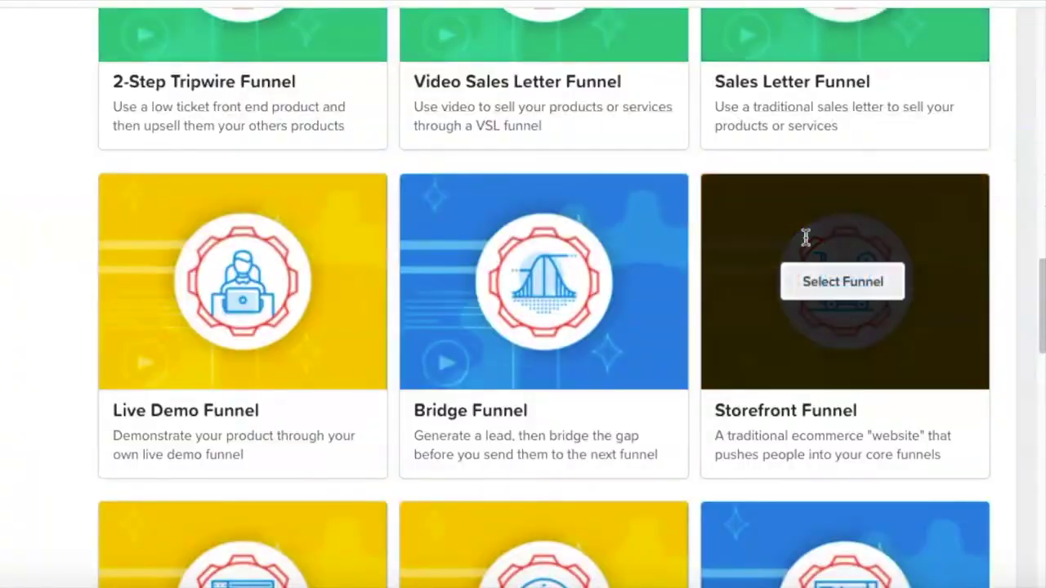
pyautogui.scroll(2, 821, 179)
pyautogui.click(860, 115)
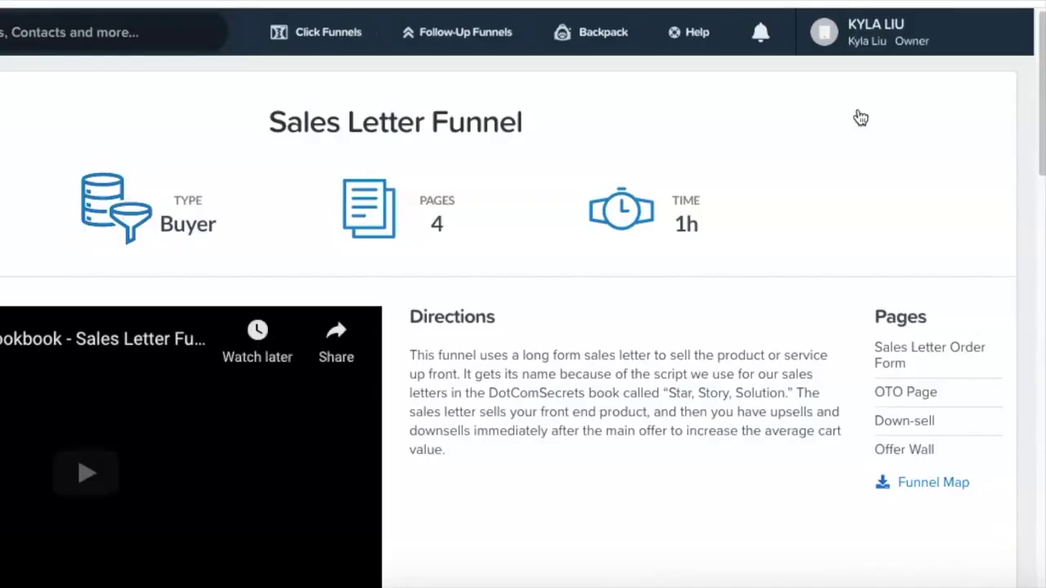
# Step: Review the Sales Letter Funnel's type, page count, time estimate, directions and list of included pages
pyautogui.click(262, 233)
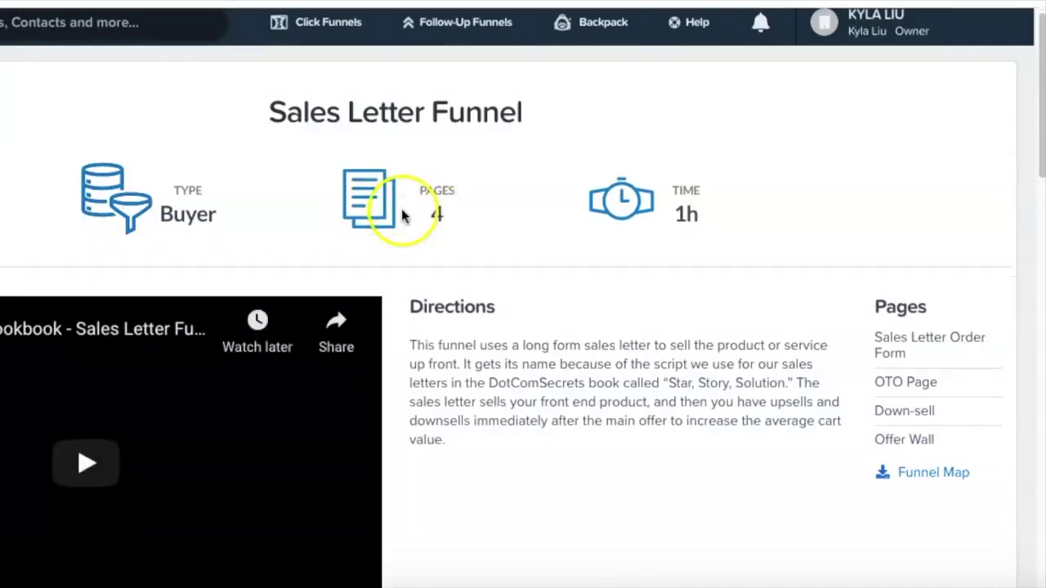
pyautogui.scroll(-3, 402, 212)
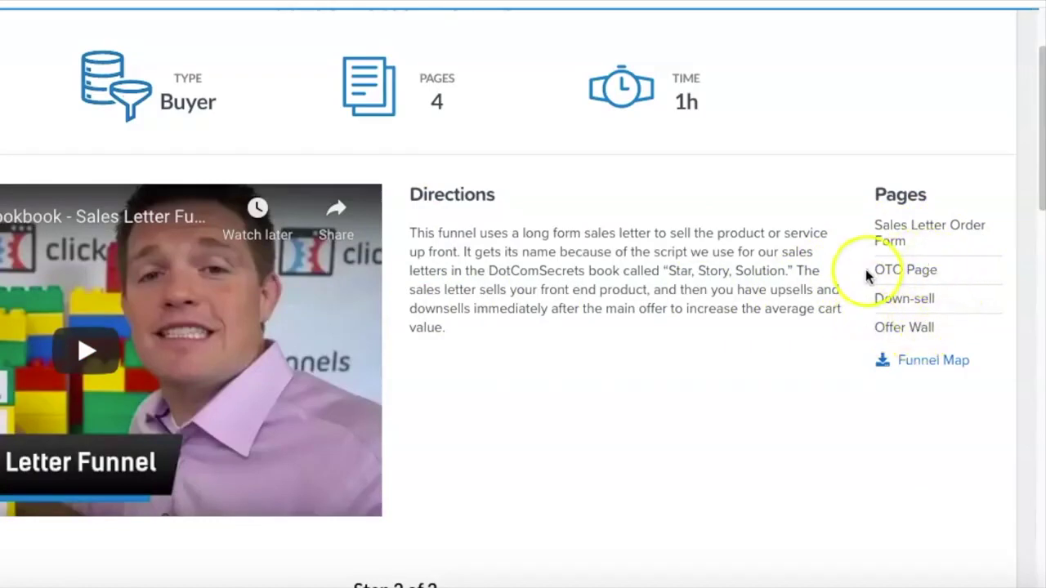
pyautogui.click(841, 338)
# Step: Examine the available Sales Letter Funnel templates, including the free themes and the paid designs from other users
pyautogui.scroll(-5, 841, 339)
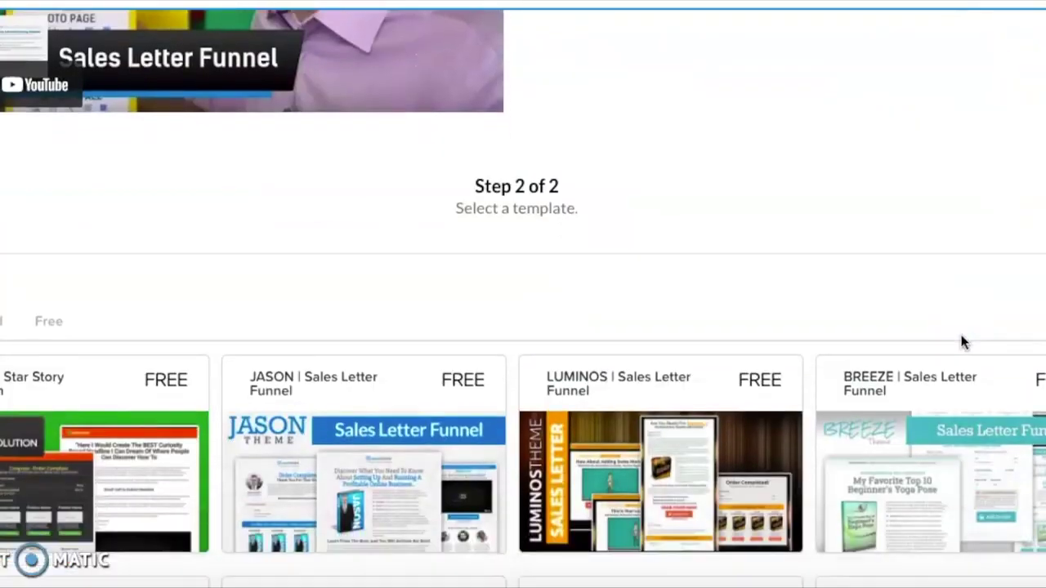
pyautogui.scroll(-2, 962, 343)
pyautogui.scroll(-1, 962, 344)
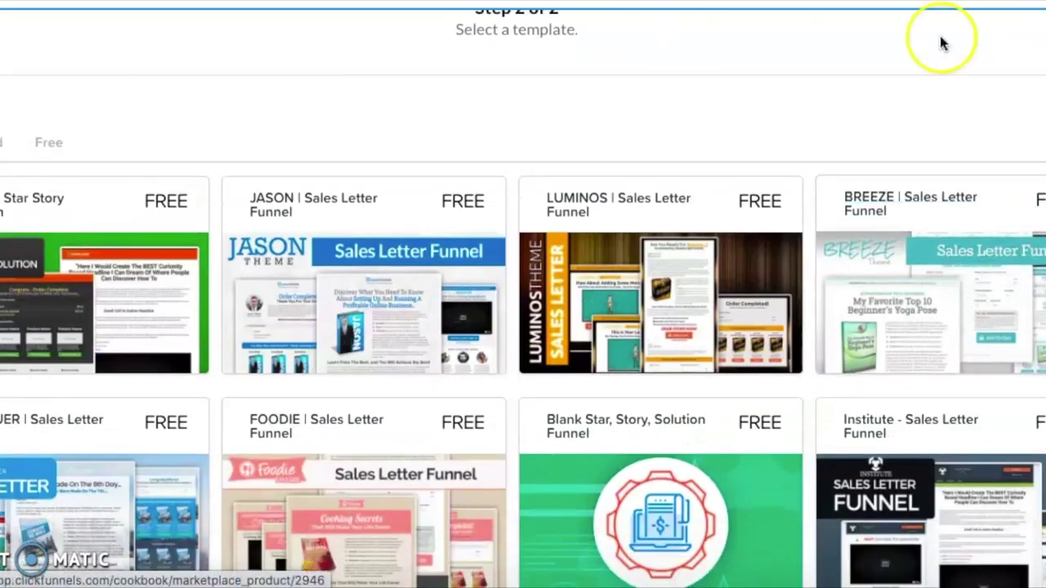
pyautogui.scroll(-1, 791, 129)
pyautogui.scroll(-1, 792, 135)
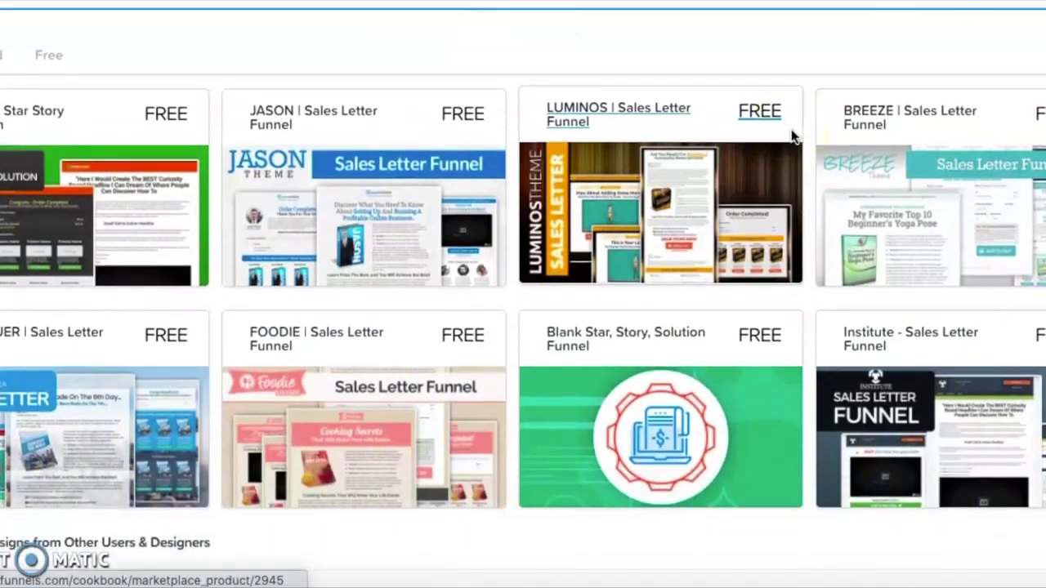
pyautogui.scroll(-3, 791, 135)
pyautogui.scroll(3, 792, 135)
pyautogui.click(317, 198)
pyautogui.scroll(-8, 532, 392)
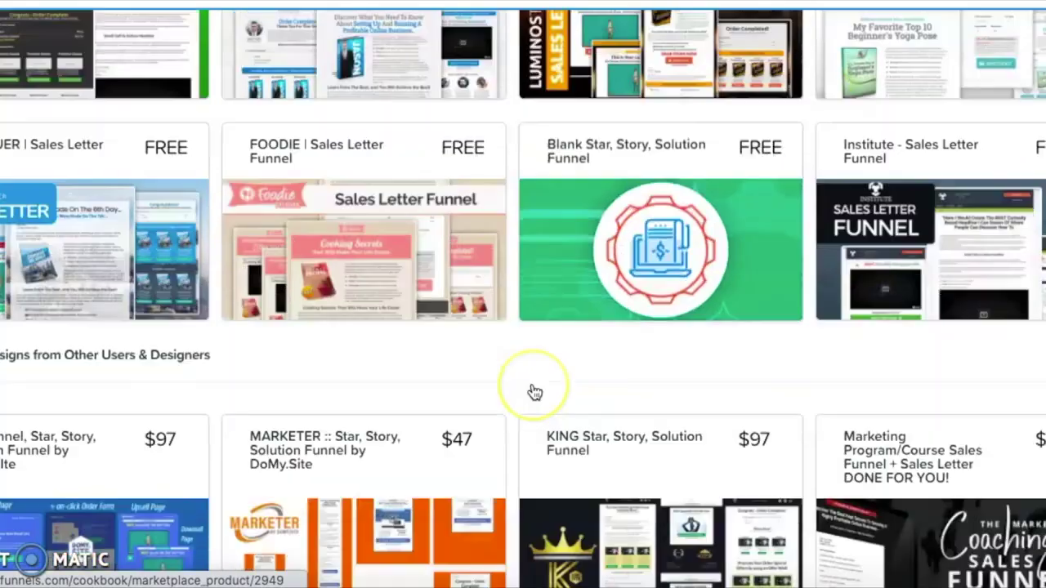
pyautogui.scroll(9, 294, 335)
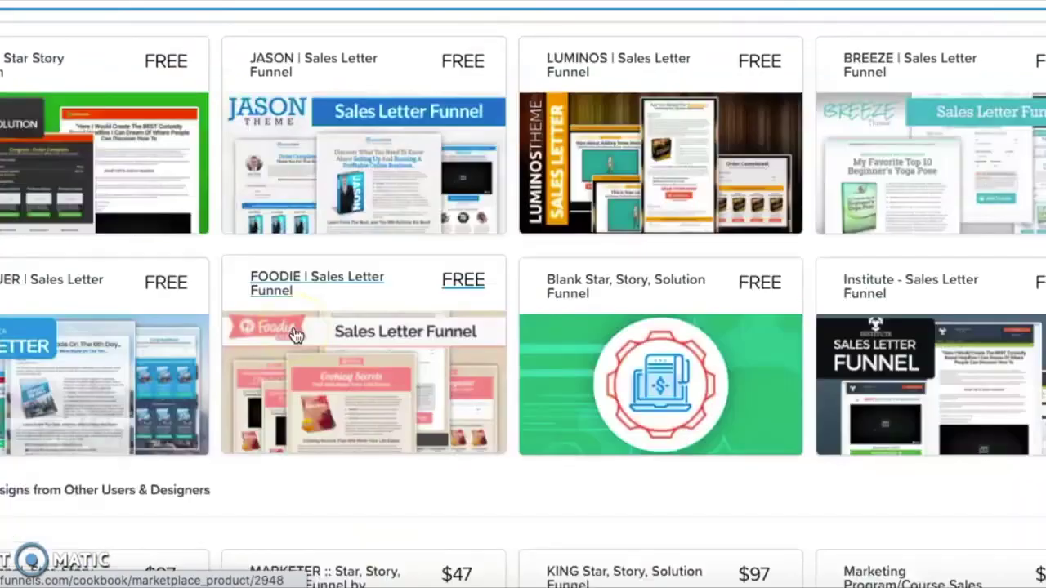
# Step: Filter the Sales Letter Funnel templates to show only the free ones
pyautogui.click(140, 263)
pyautogui.click(48, 221)
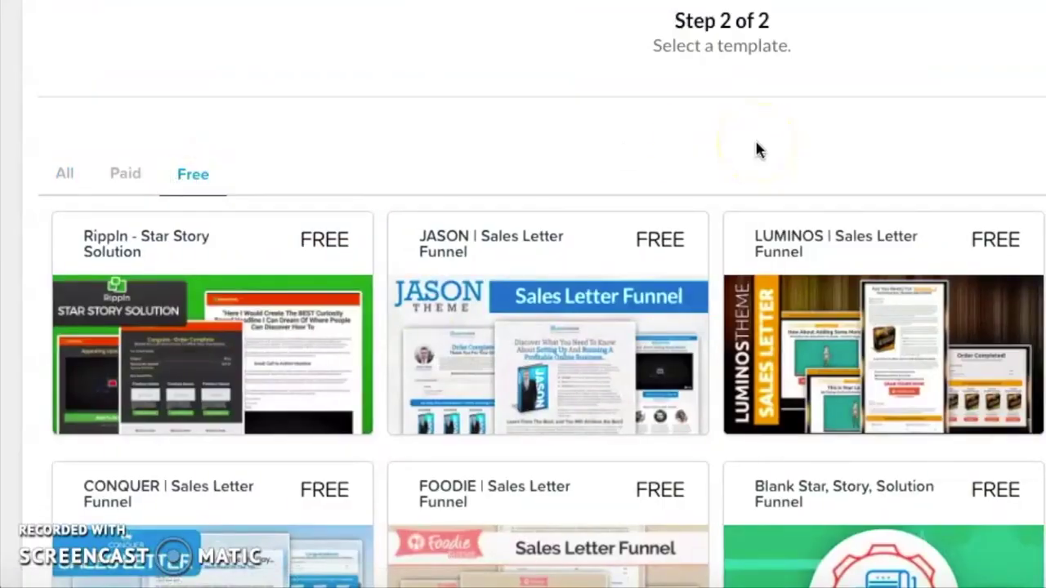
pyautogui.scroll(-2, 756, 149)
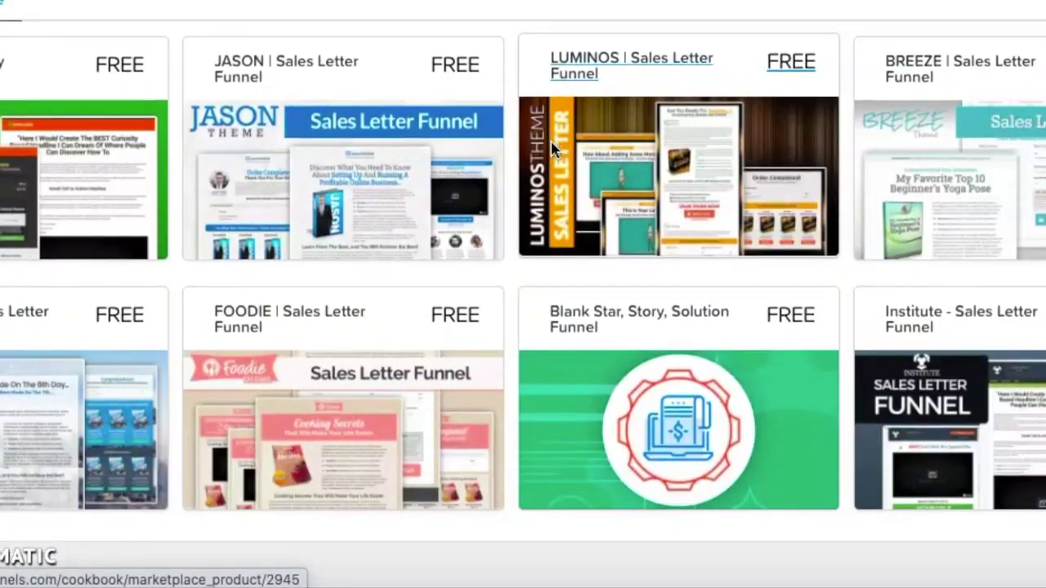
# Step: Open the BREEZE | Sales Letter Funnel template and add the funnel to the account
pyautogui.click(1034, 124)
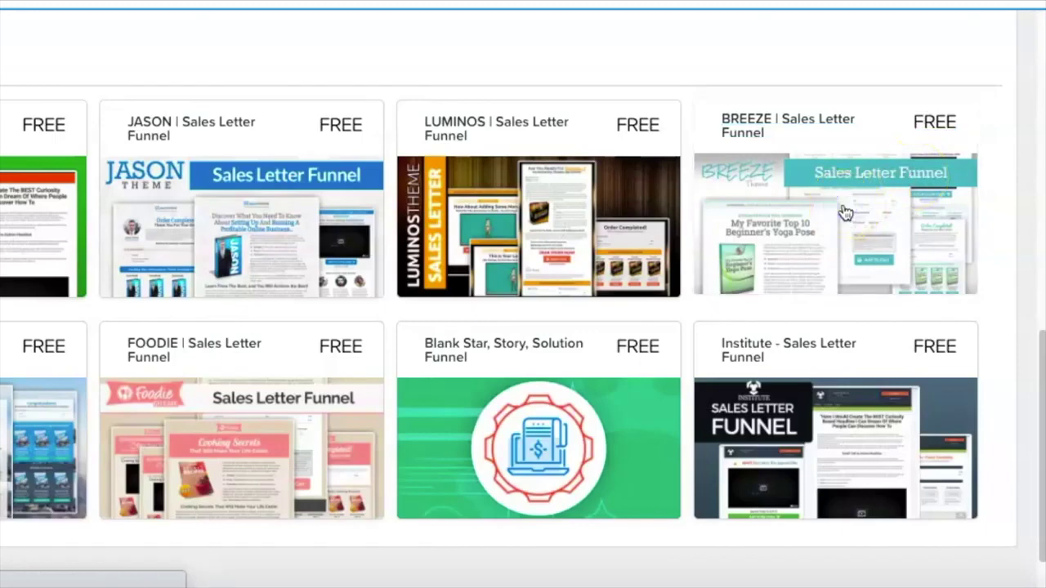
pyautogui.click(944, 269)
pyautogui.scroll(-1, 944, 269)
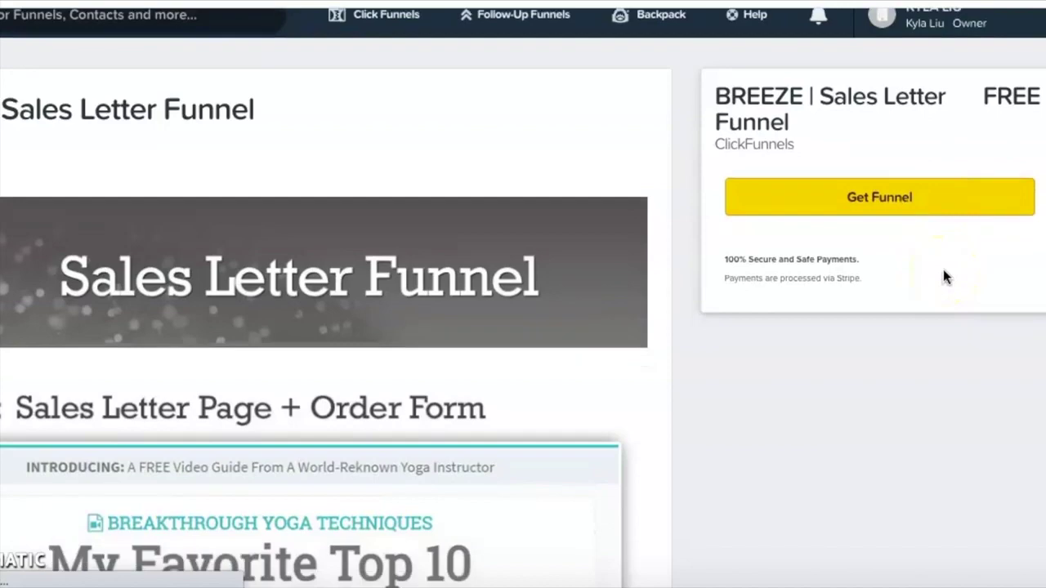
pyautogui.click(930, 212)
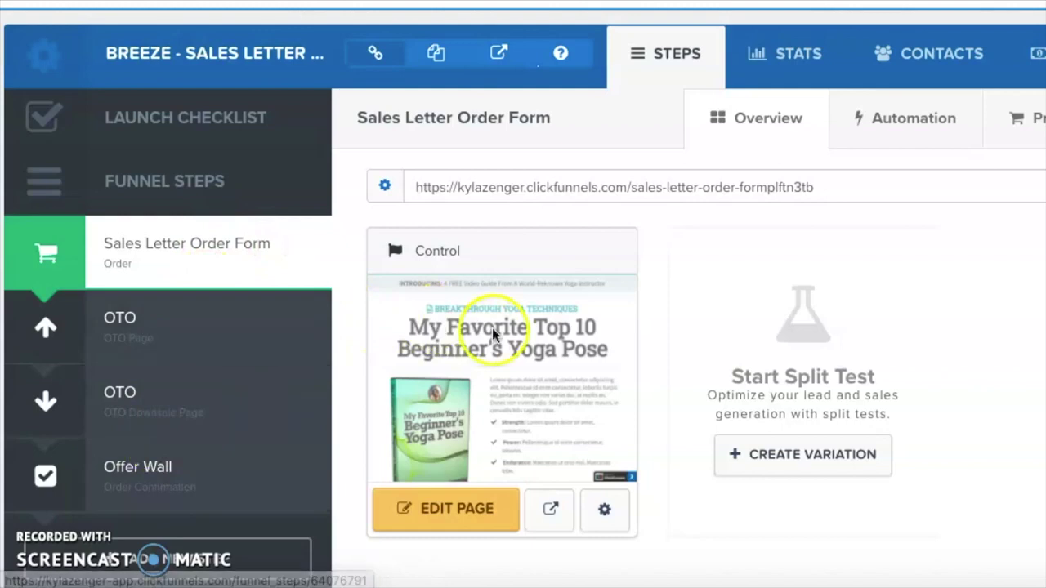
# Step: Examine the BREEZE funnel's settings, from name, domain, path and favicon through Stripe, Zapier and webhooks to third-party membership access
pyautogui.scroll(2, 243, 346)
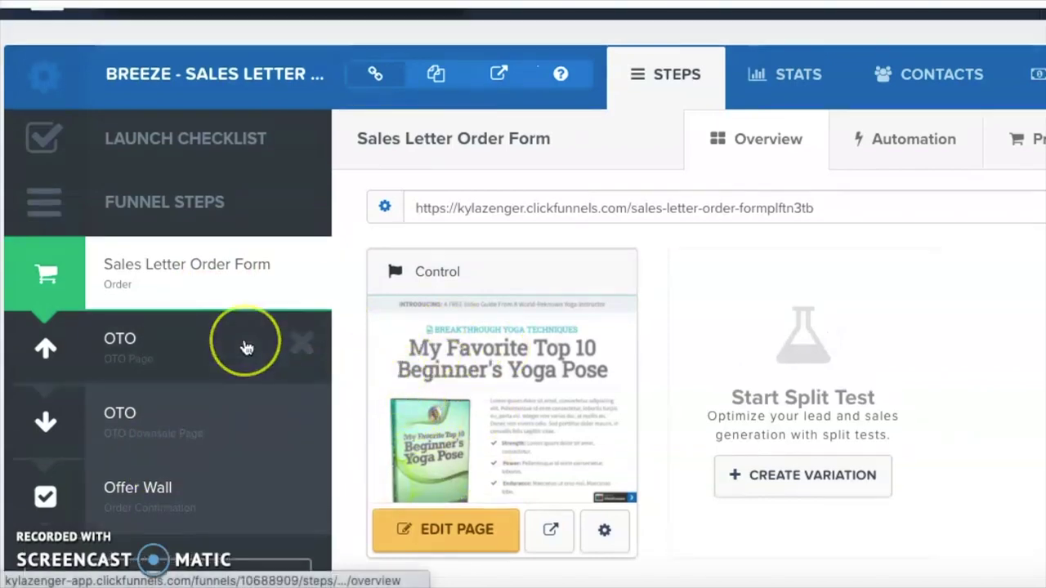
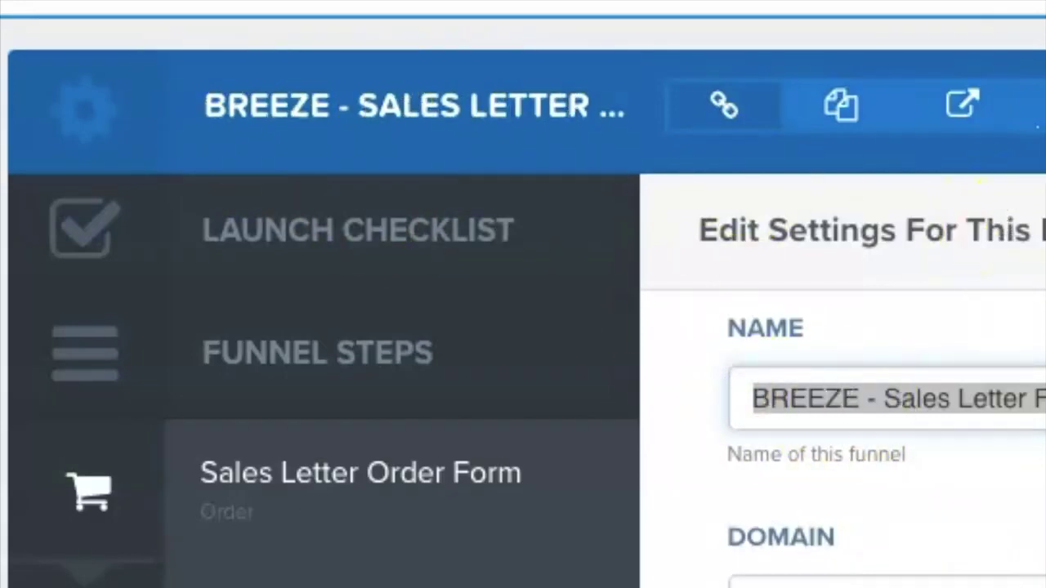
pyautogui.click(468, 307)
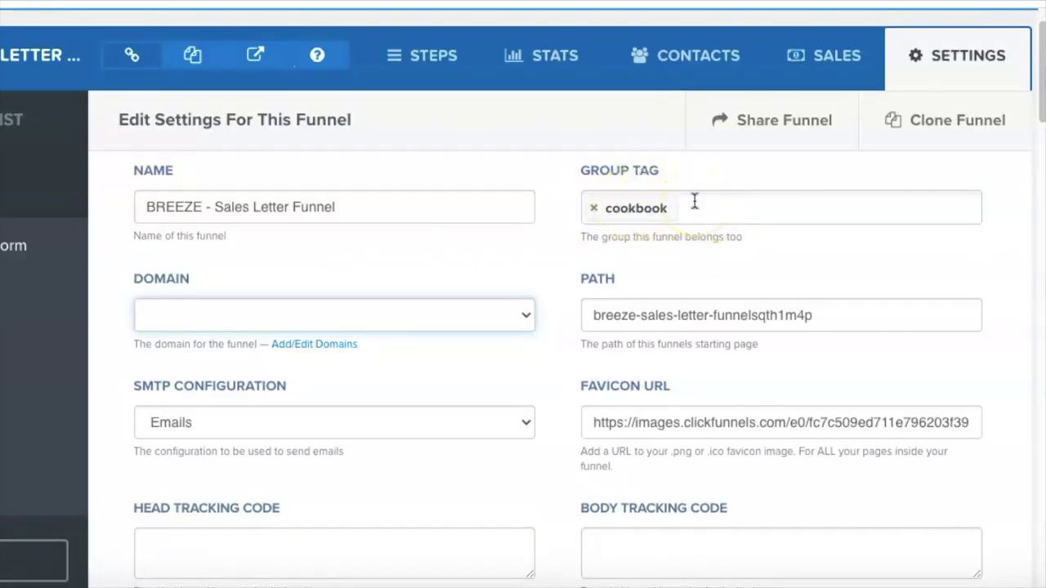
pyautogui.scroll(-1, 694, 201)
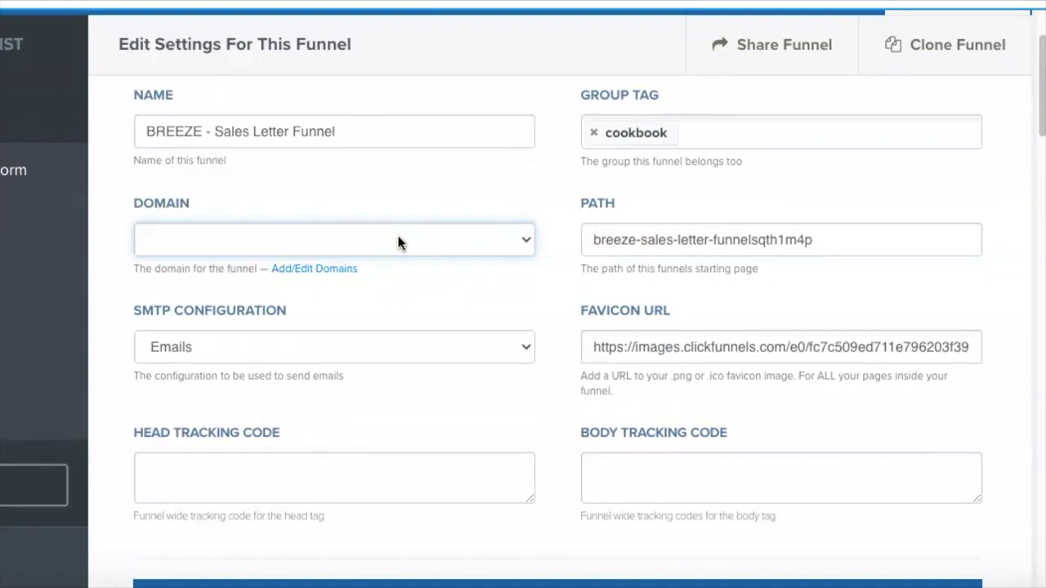
pyautogui.scroll(-1, 399, 243)
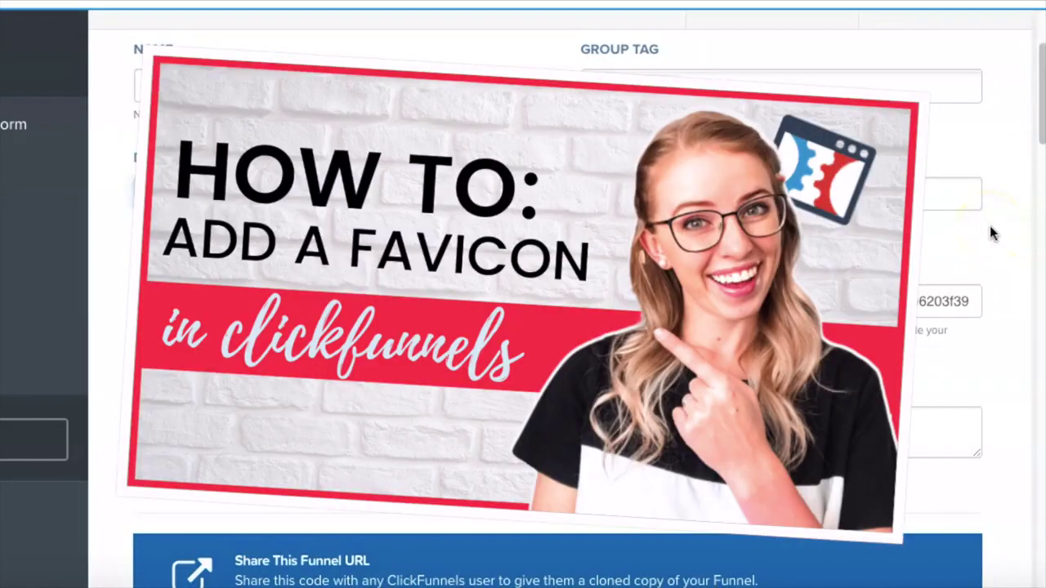
pyautogui.scroll(-6, 992, 233)
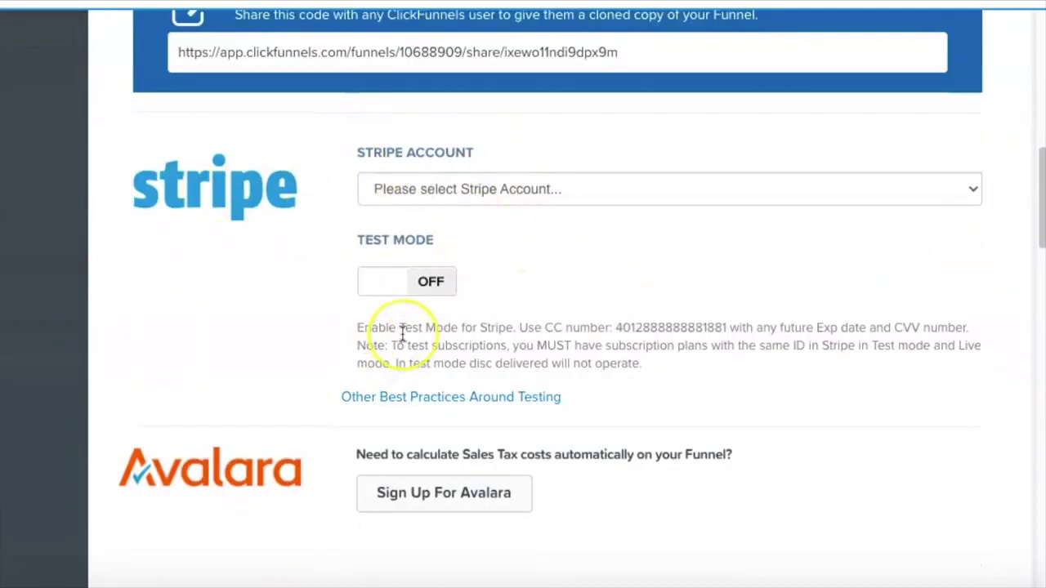
pyautogui.scroll(-2, 402, 335)
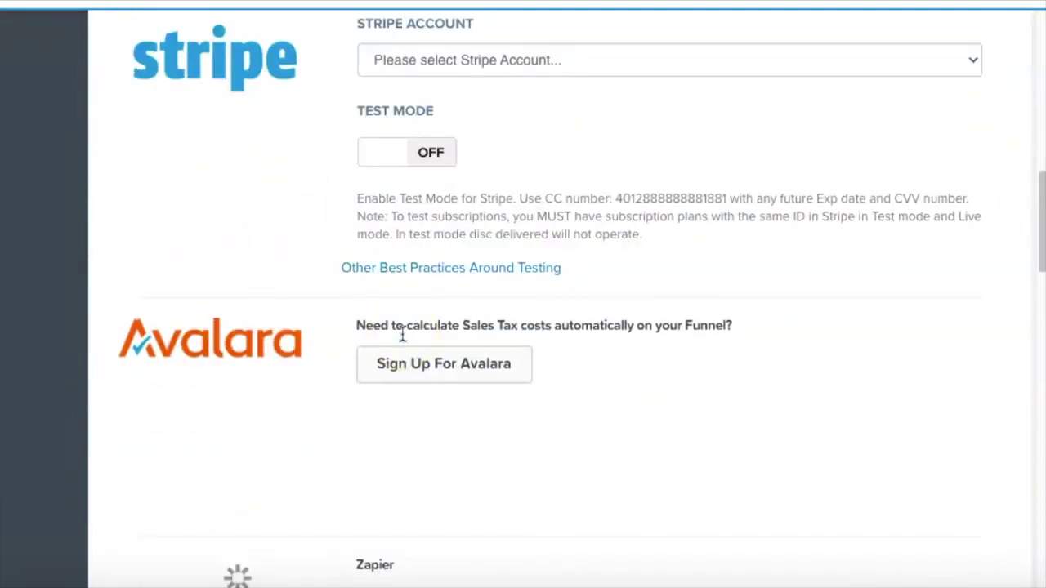
pyautogui.scroll(-15, 402, 335)
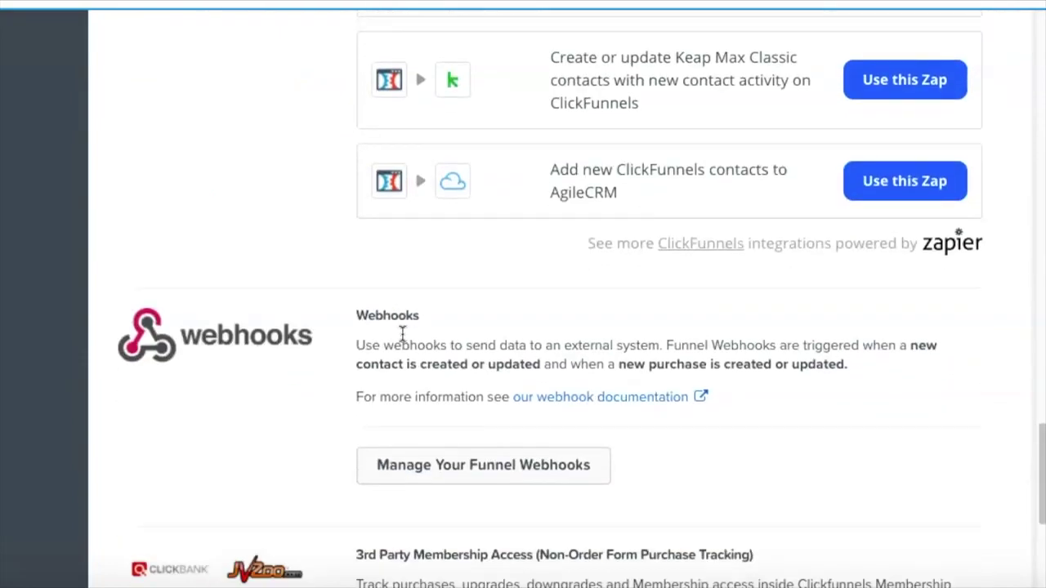
pyautogui.scroll(-5, 402, 333)
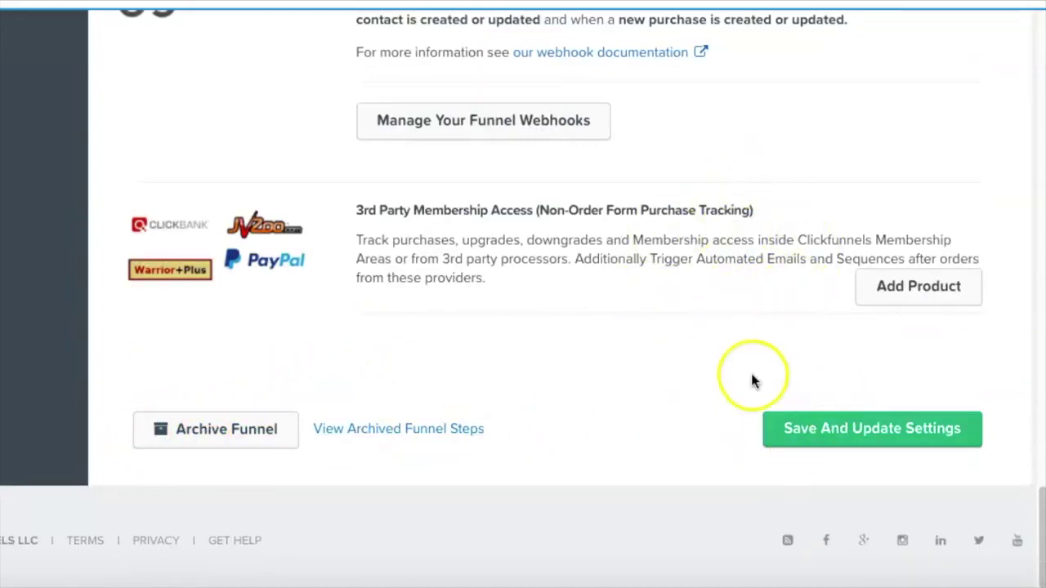
pyautogui.scroll(8, 851, 442)
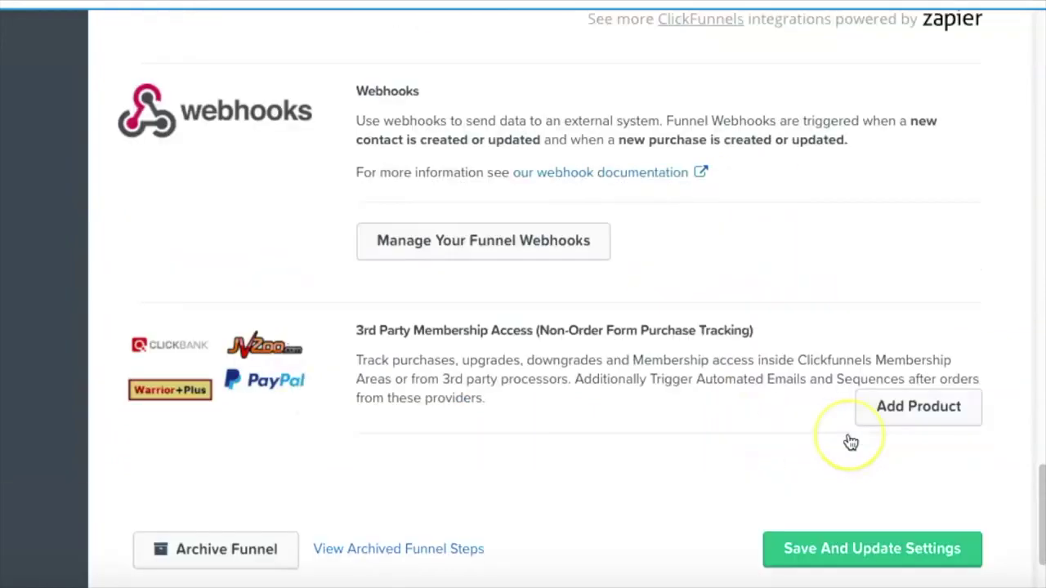
pyautogui.scroll(10, 851, 441)
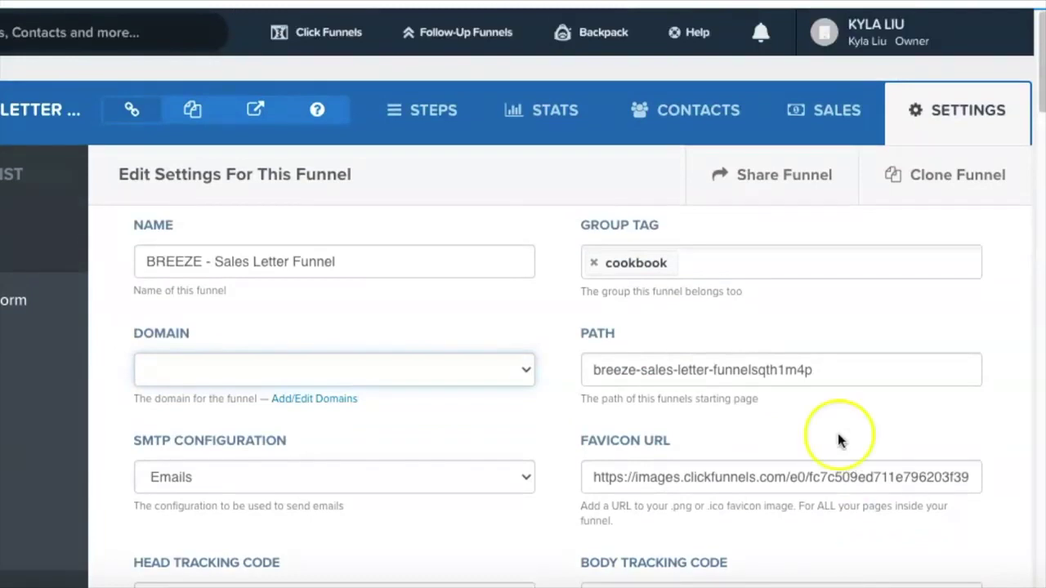
# Step: Return to the BREEZE funnel's steps and open the overview of the OTO page
pyautogui.click(424, 121)
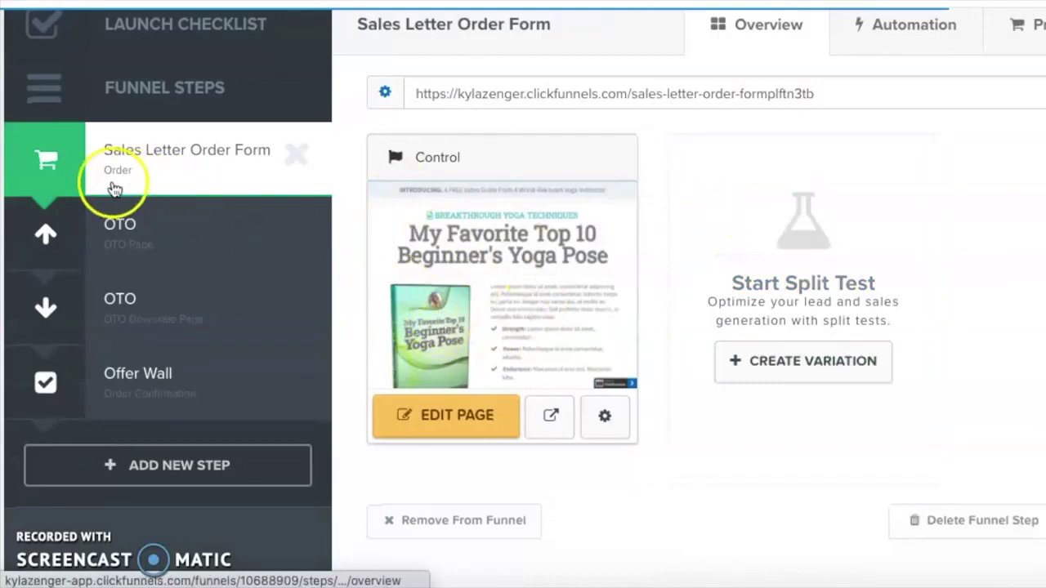
pyautogui.click(161, 229)
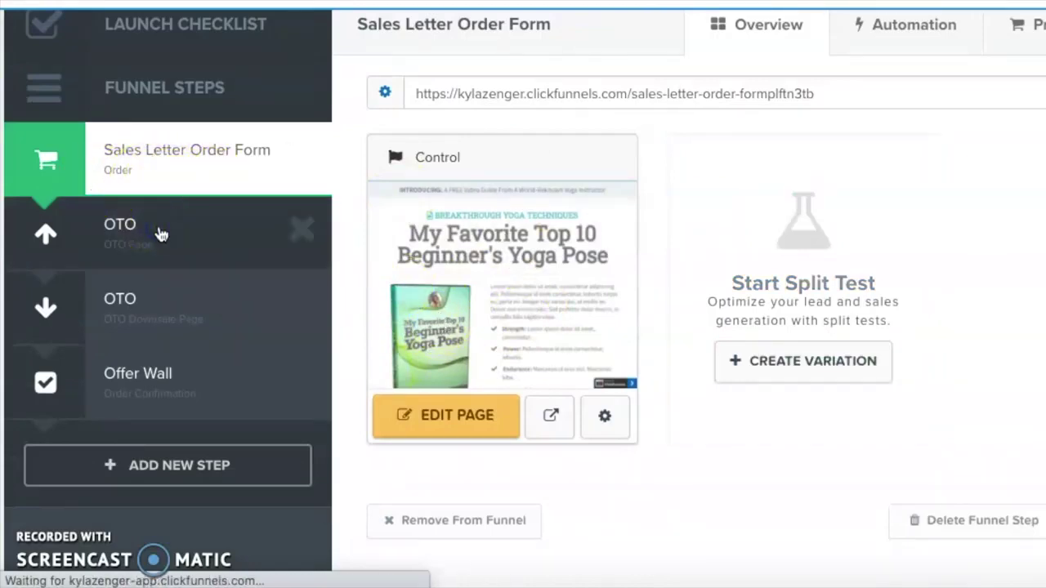
pyautogui.scroll(-1, 513, 386)
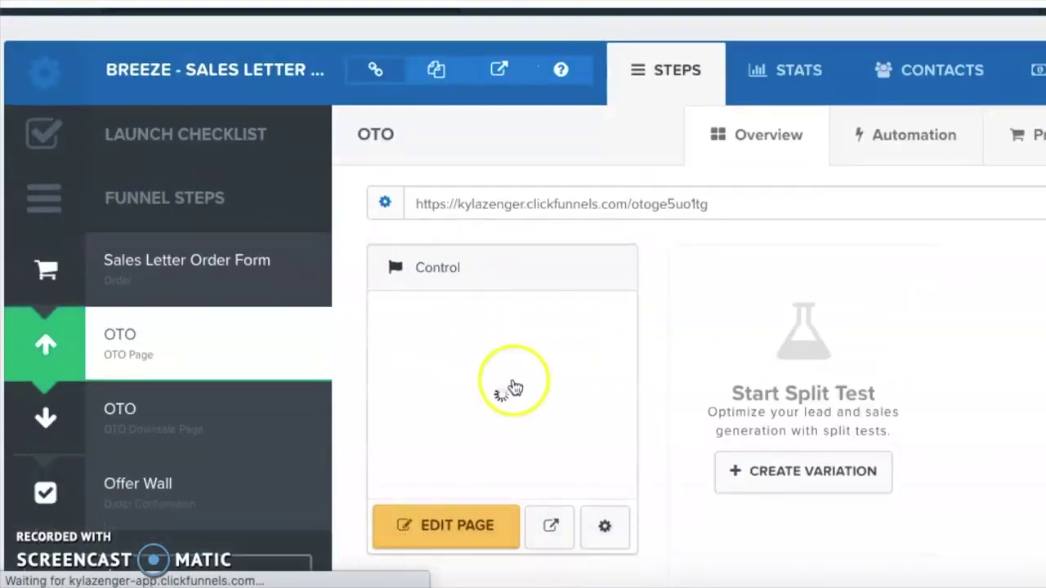
# Step: Remove the OTO Page step from the funnel without deleting it and check the list of other funnel steps
pyautogui.click(523, 452)
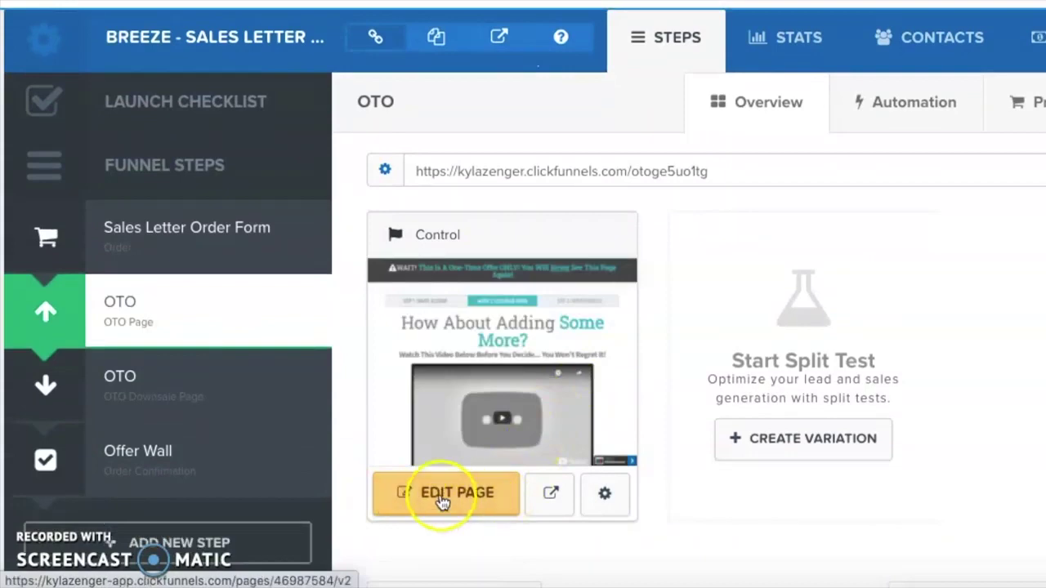
pyautogui.scroll(-2, 439, 501)
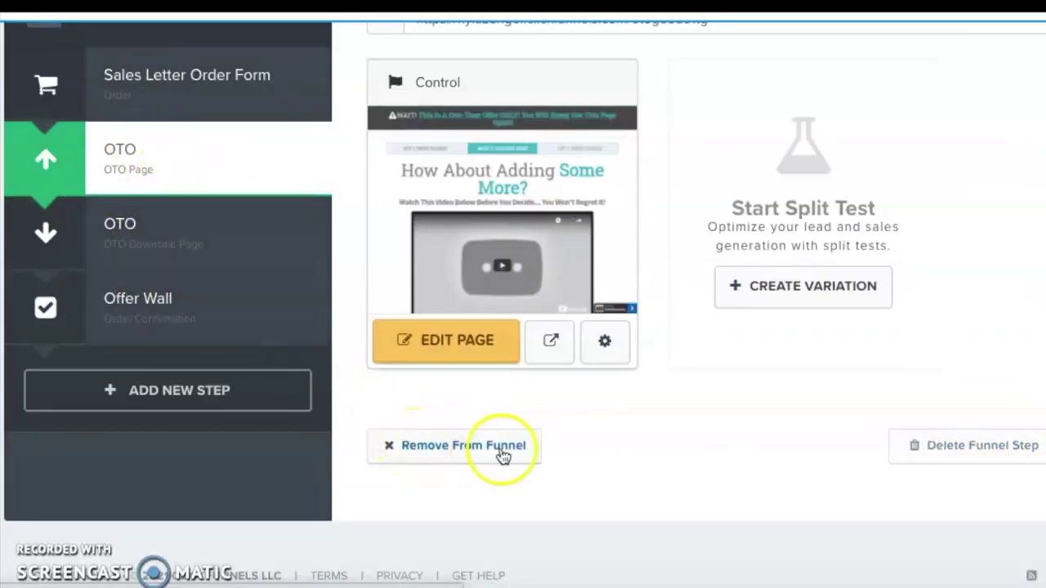
pyautogui.scroll(1, 618, 368)
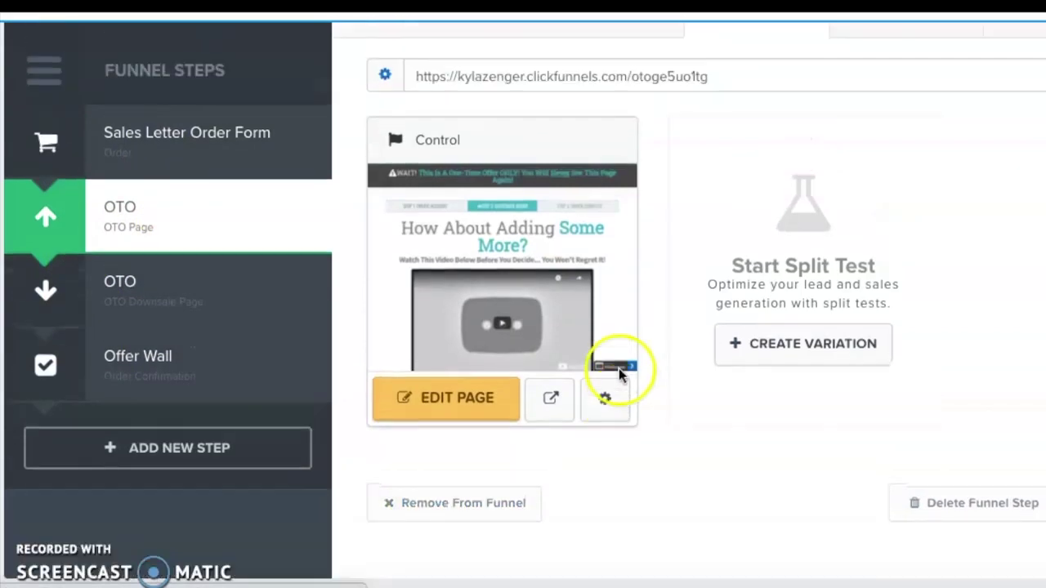
pyautogui.click(490, 505)
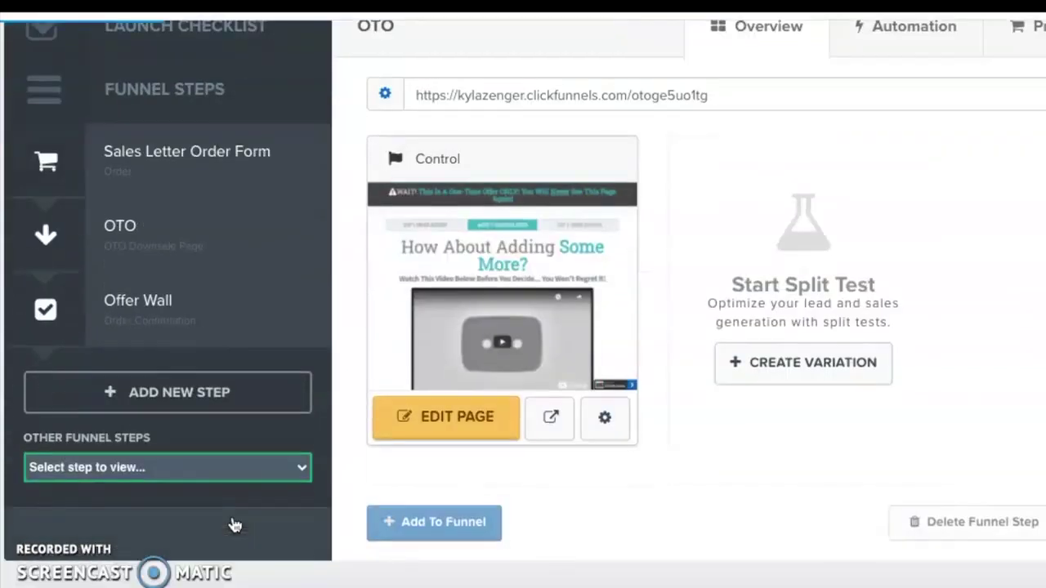
pyautogui.click(122, 461)
pyautogui.click(210, 460)
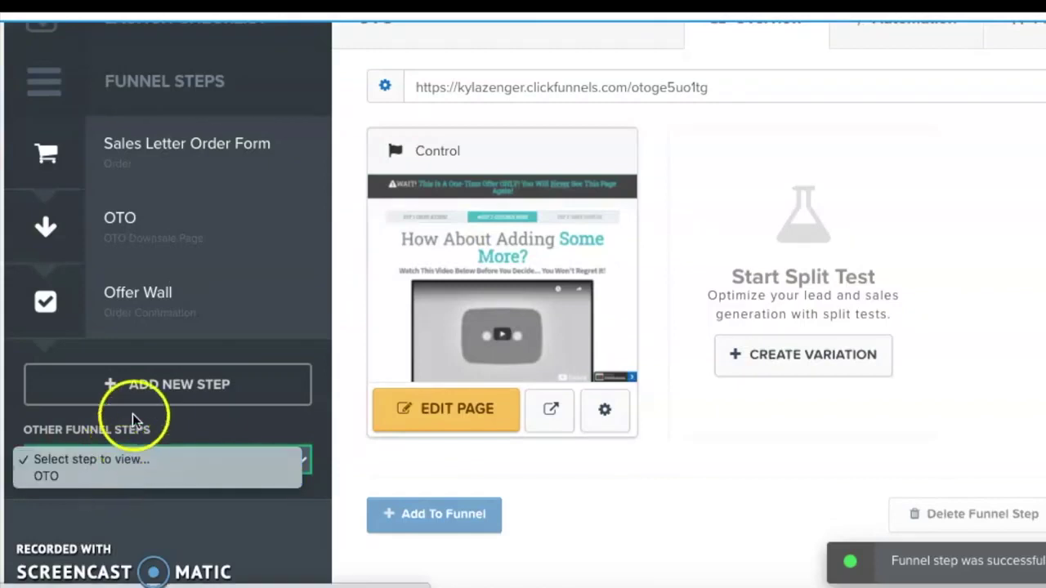
pyautogui.click(163, 511)
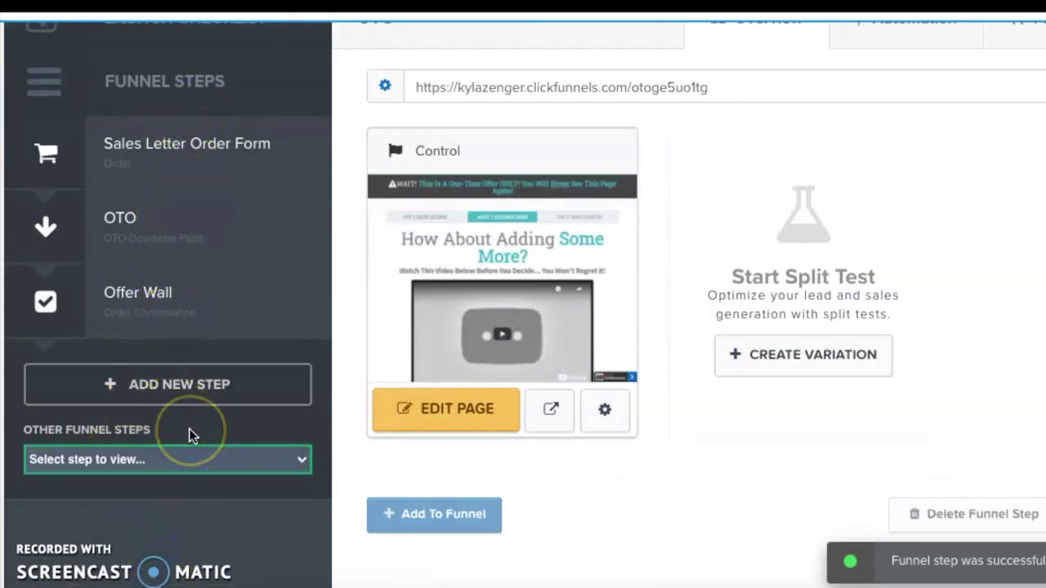
# Step: Delete the OTO Downsale Page step from the funnel, including its pages and split tests
pyautogui.scroll(1, 188, 429)
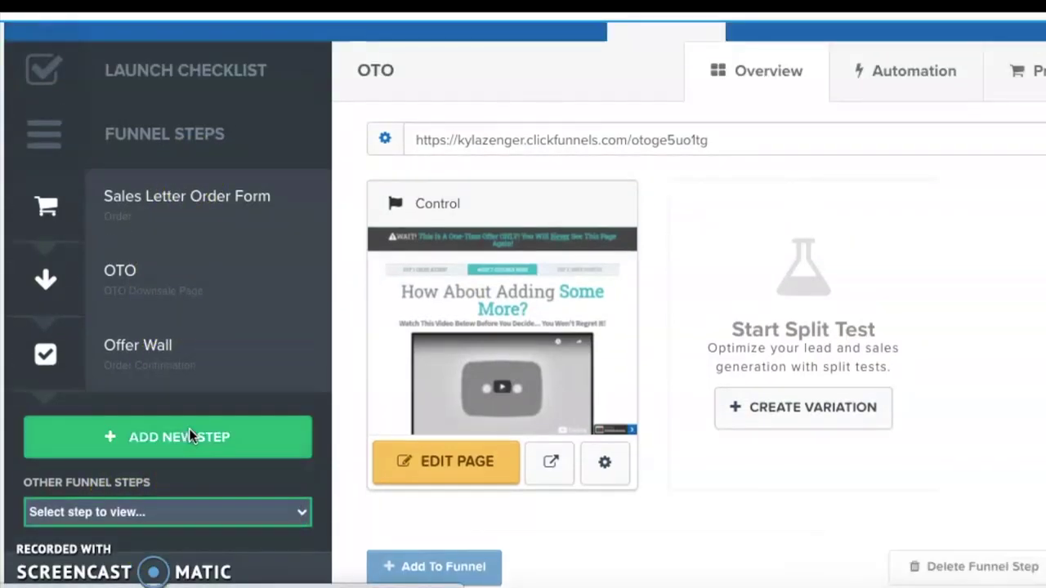
pyautogui.scroll(1, 189, 428)
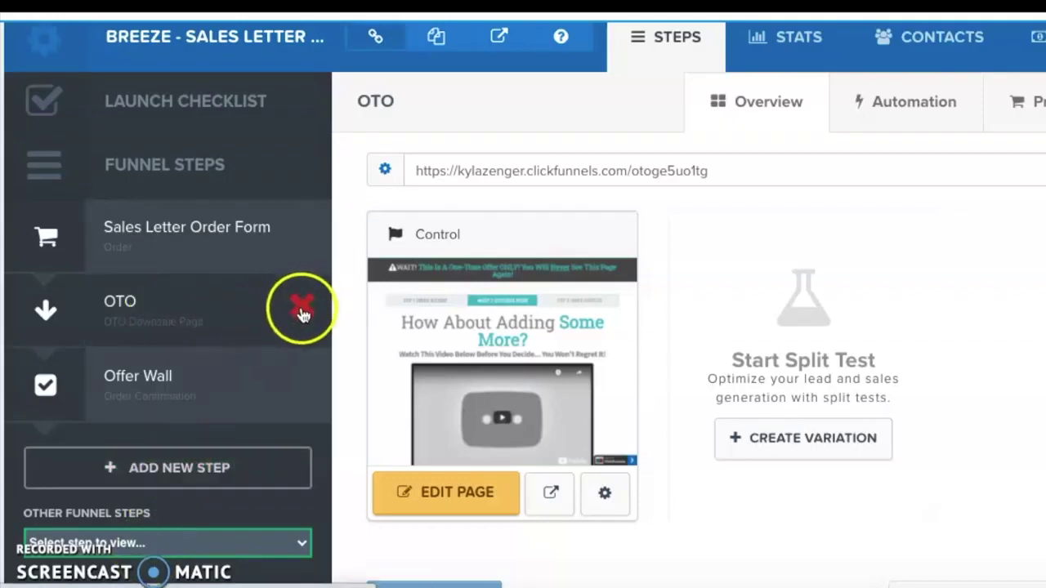
pyautogui.click(302, 309)
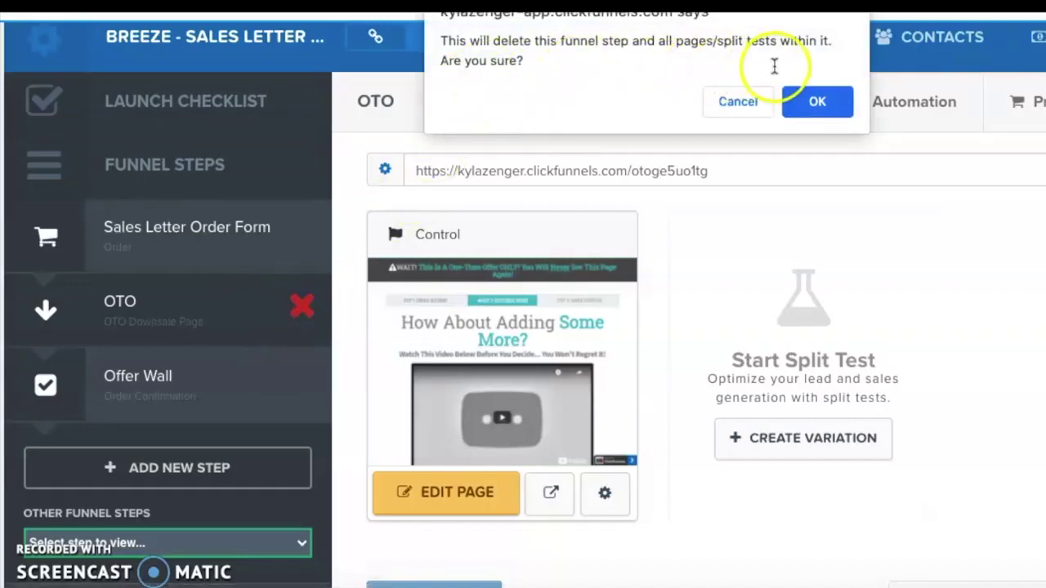
pyautogui.click(819, 102)
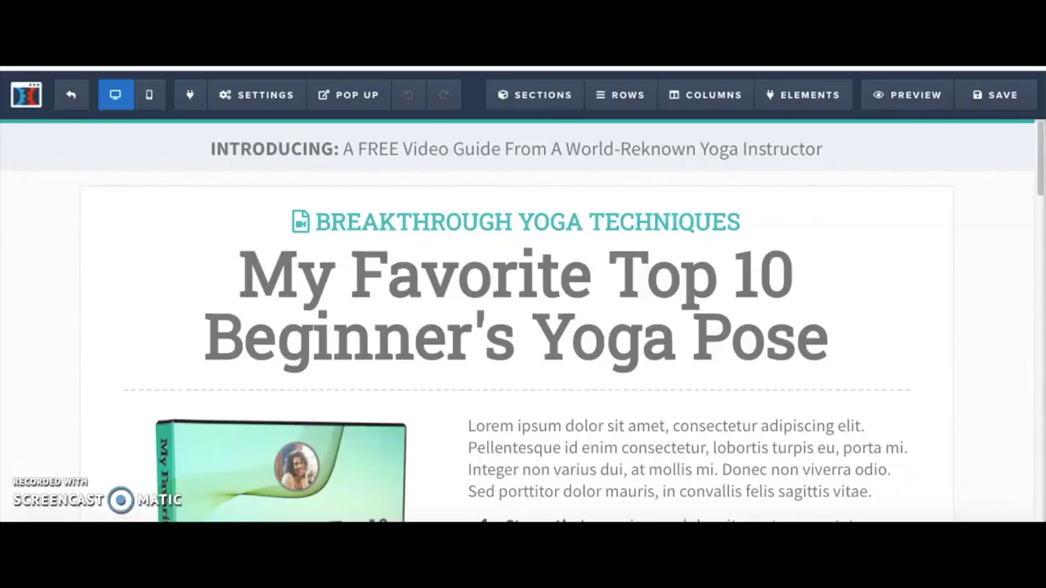
# Step: Look over the sales letter page in the editor and delete the "INTRODUCING" banner section above the main content
pyautogui.scroll(-10, 98, 210)
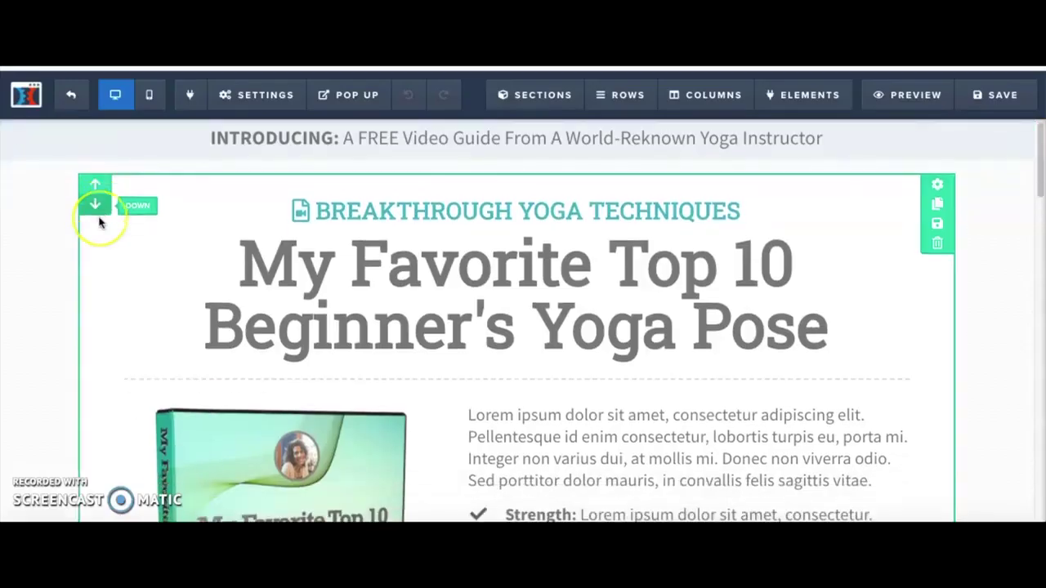
pyautogui.scroll(-12, 98, 222)
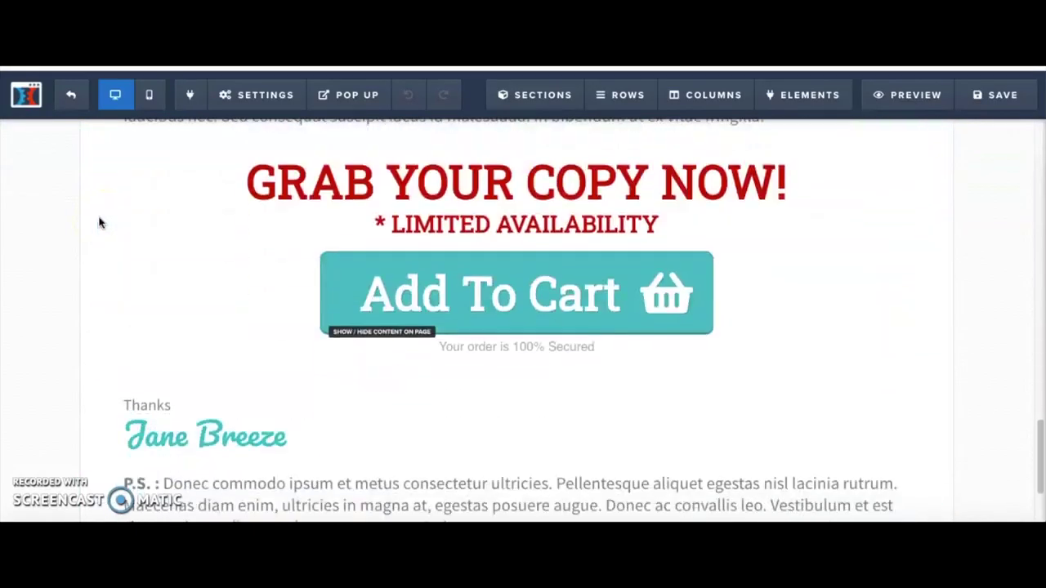
pyautogui.scroll(20, 98, 222)
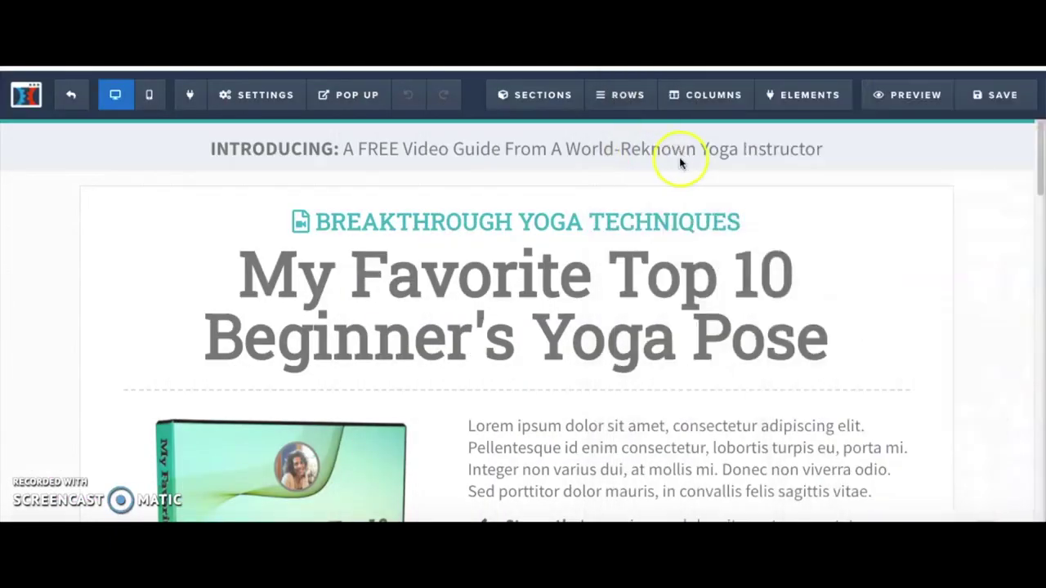
pyautogui.click(933, 150)
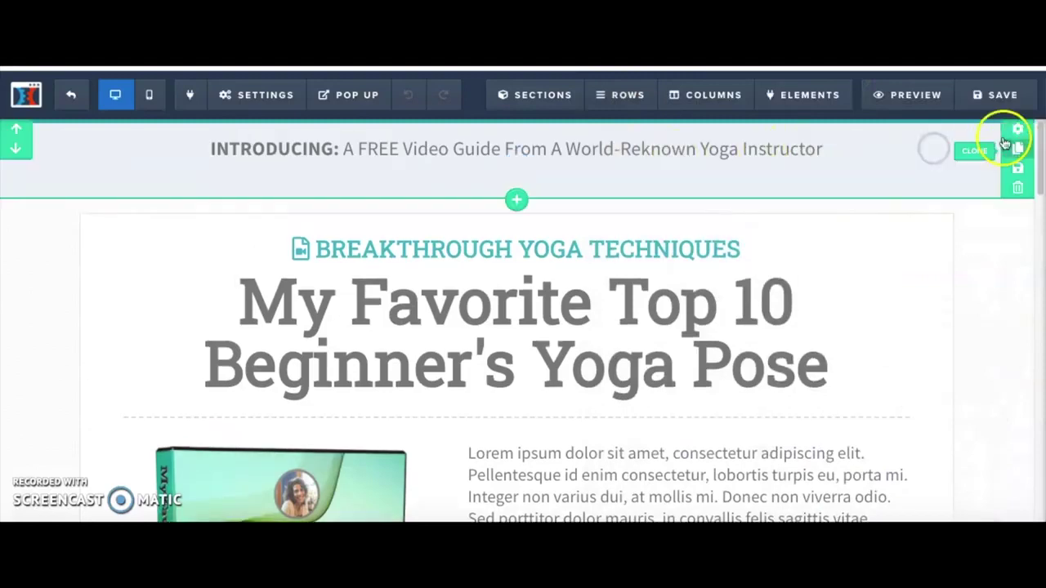
pyautogui.click(637, 114)
# Step: Add a full-width section above the main content of the sales letter page
pyautogui.click(538, 100)
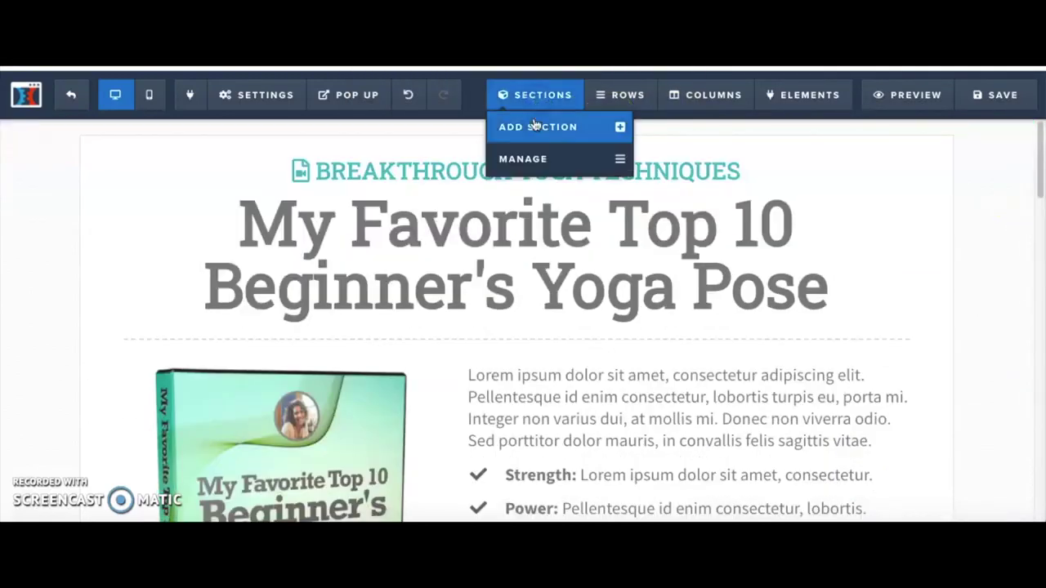
pyautogui.click(536, 124)
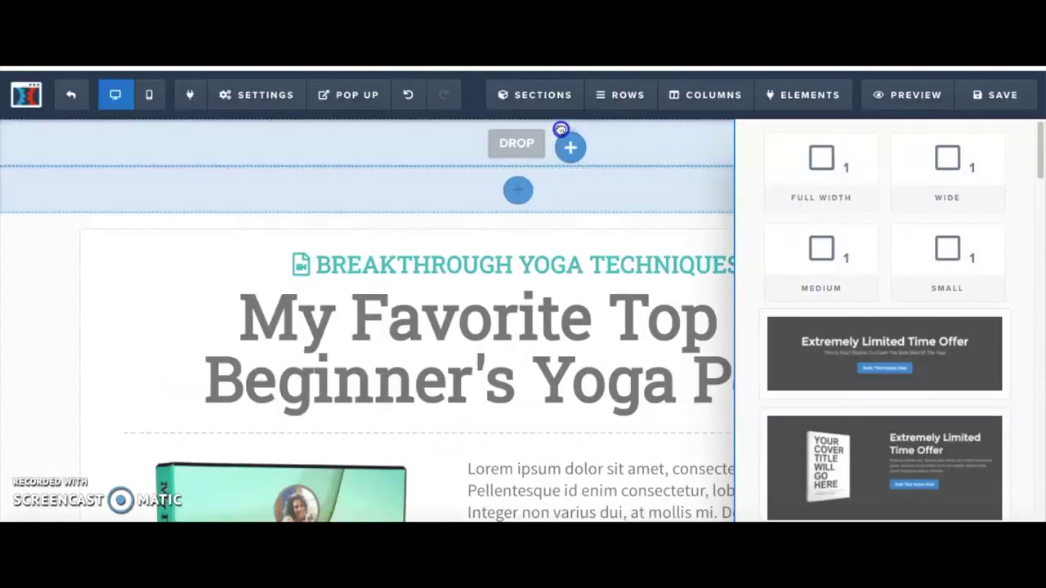
pyautogui.moveTo(561, 129); pyautogui.dragTo(540, 140)
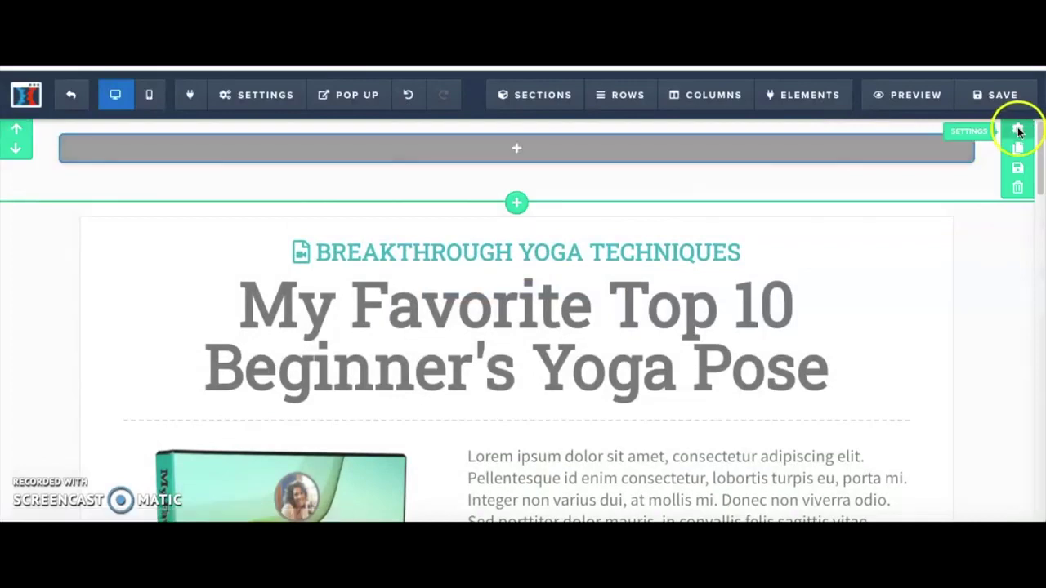
# Step: Set the new empty section's background colour to white, #ffffff
pyautogui.click(1018, 131)
pyautogui.scroll(-2, 906, 367)
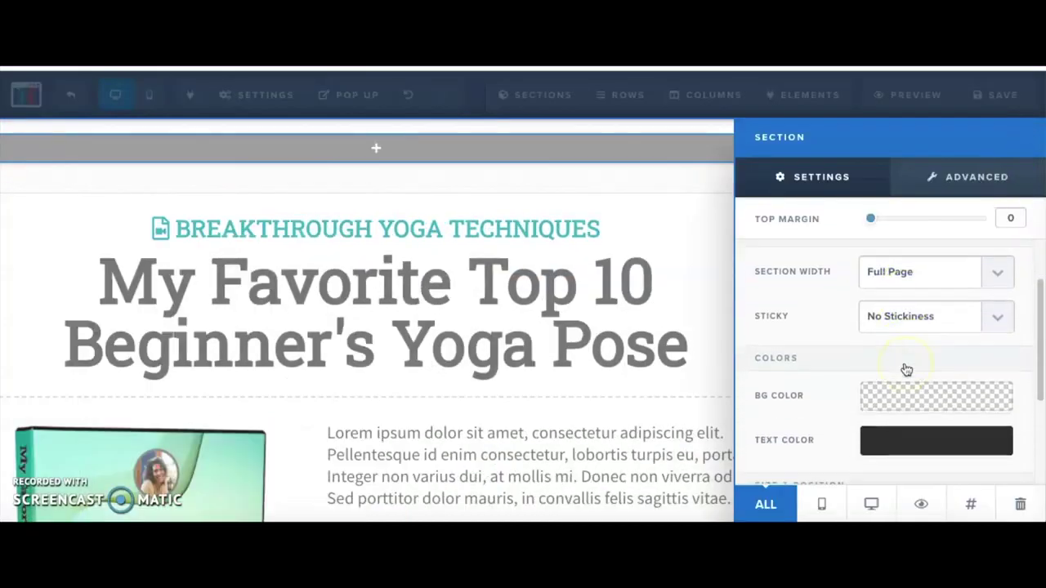
pyautogui.click(887, 403)
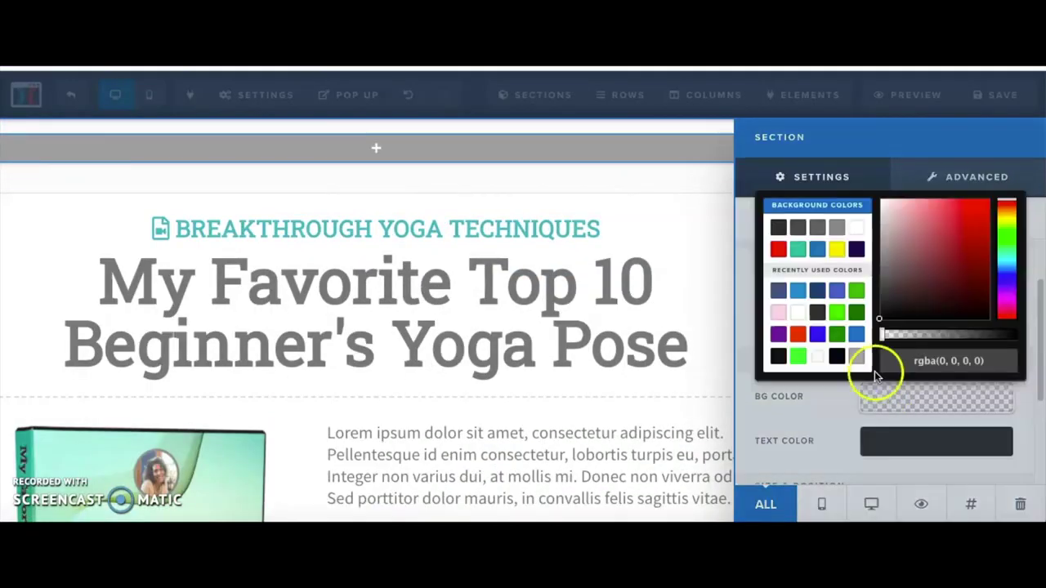
pyautogui.click(857, 226)
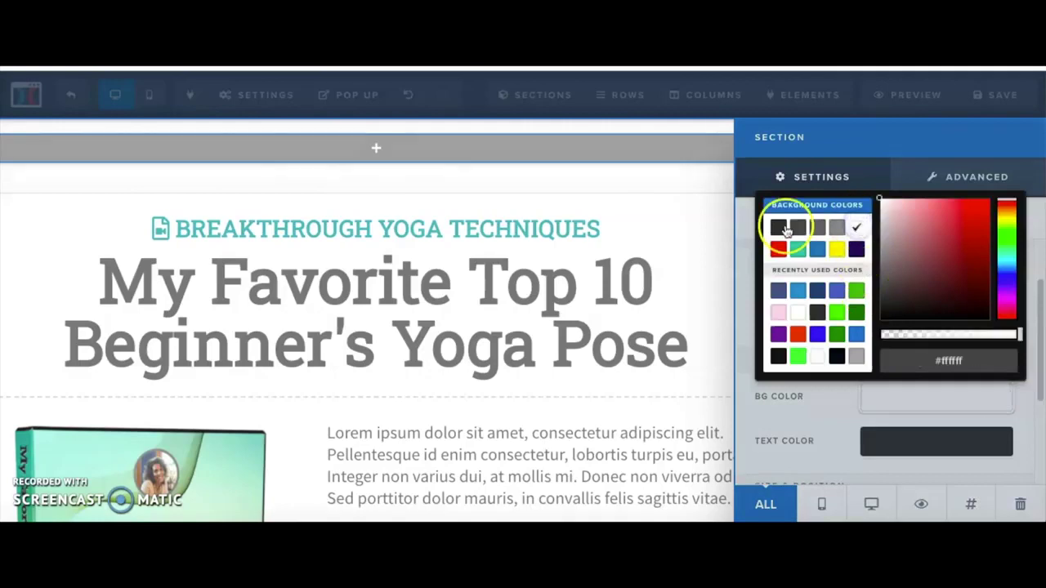
pyautogui.click(693, 192)
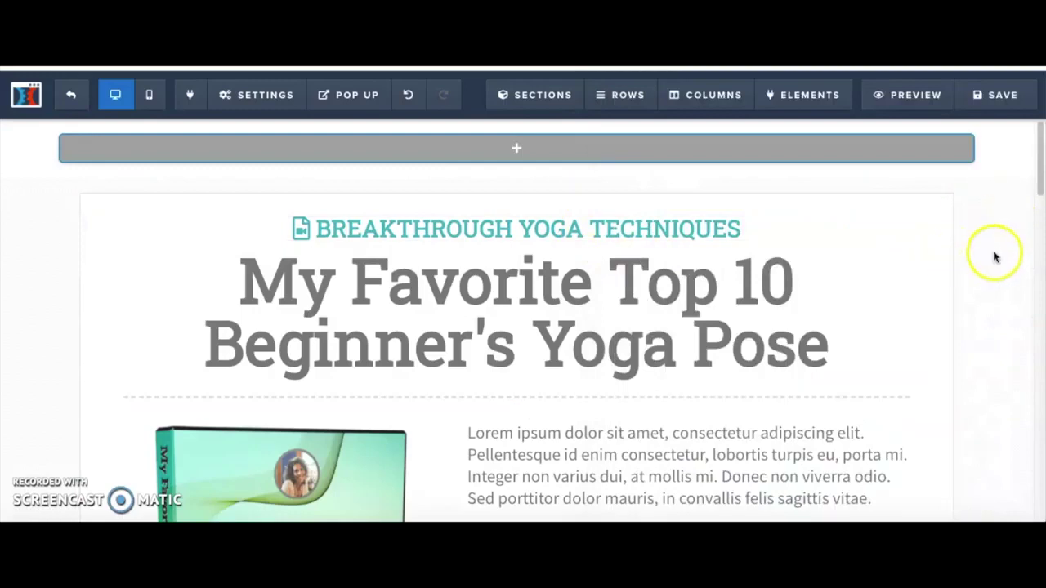
# Step: Add a one-column row to the new section and place a sub-headline element in it
pyautogui.click(526, 154)
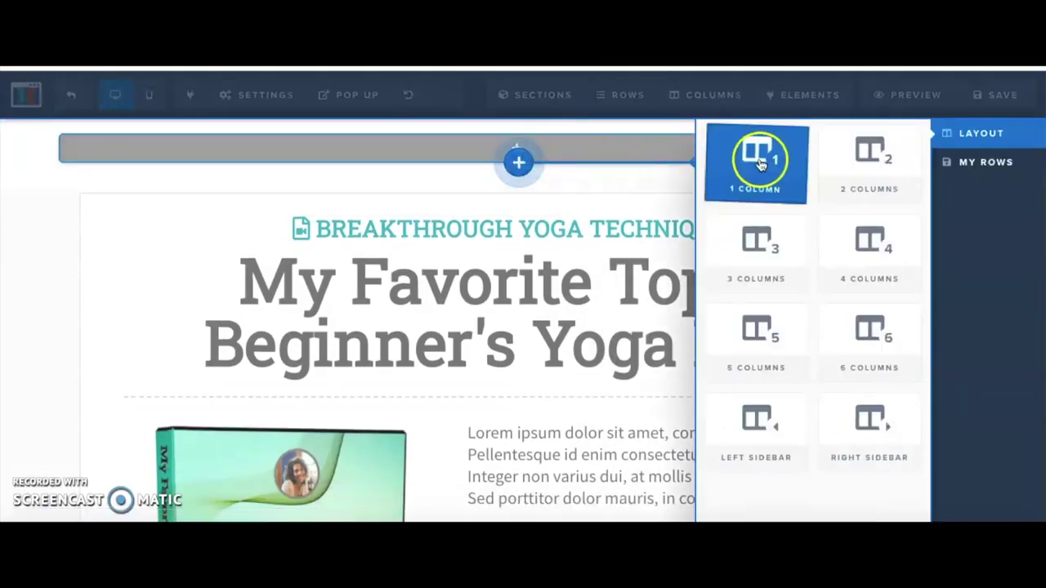
pyautogui.click(760, 164)
pyautogui.click(495, 165)
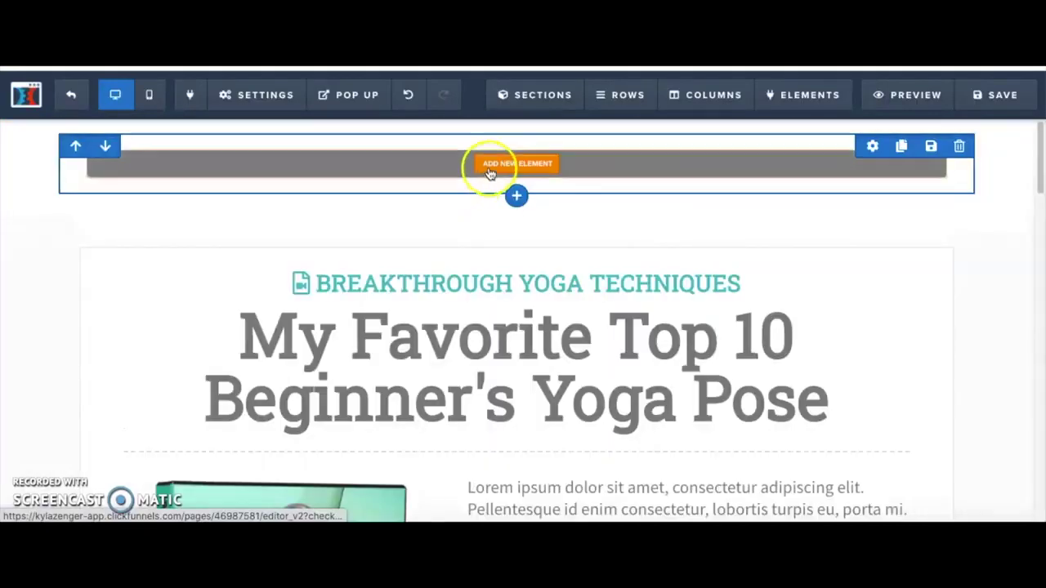
pyautogui.scroll(-5, 771, 266)
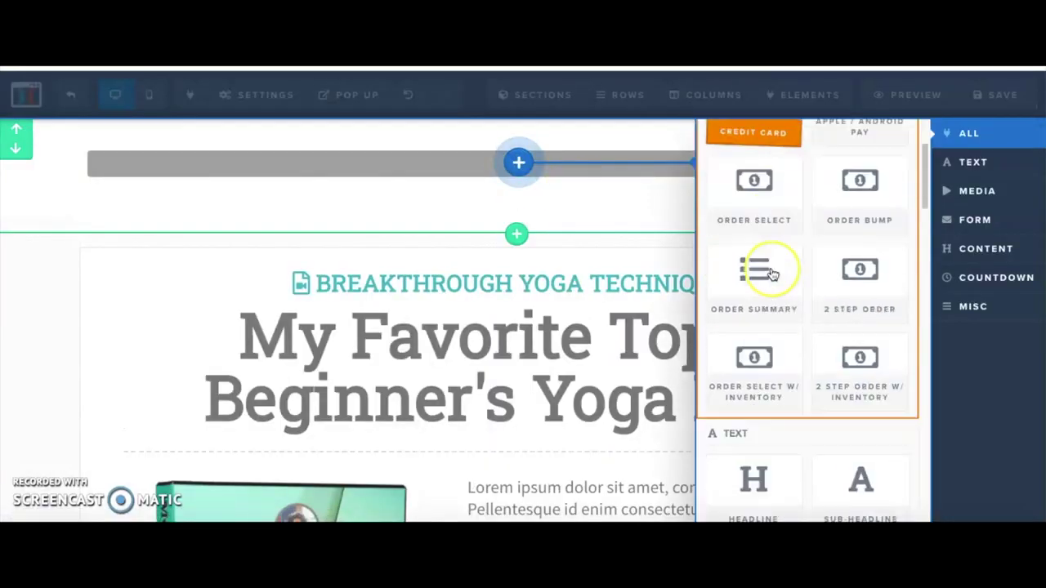
pyautogui.click(852, 270)
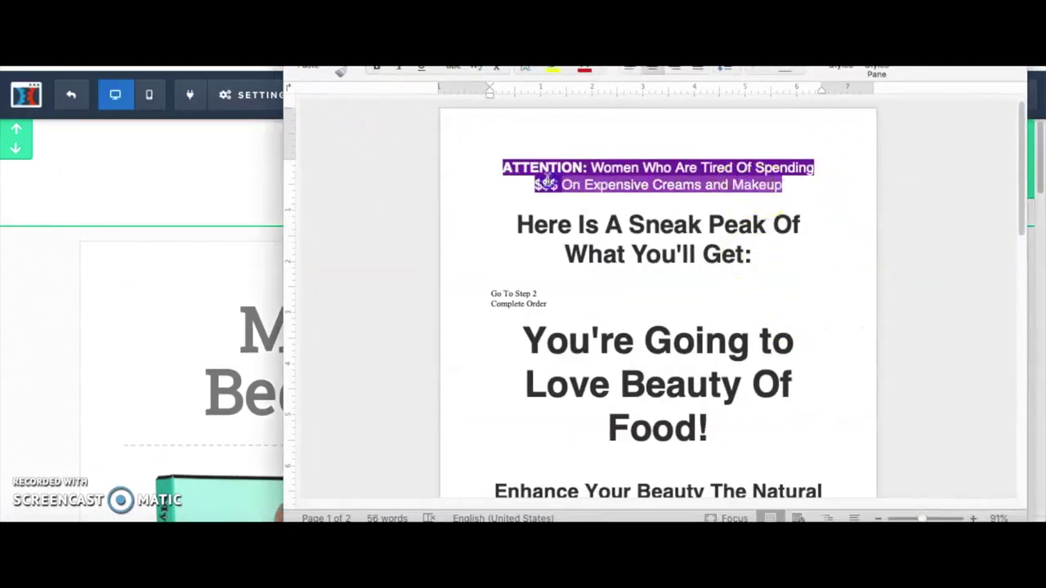
# Step: Replace the sub-headline with "ATTENTION: Women Who Are Tired Of Spending $$$ On Expensive Creams and Makeup", copied from the Word document
pyautogui.tripleClick(508, 168)
pyautogui.hotkey('ctrl', 'c')
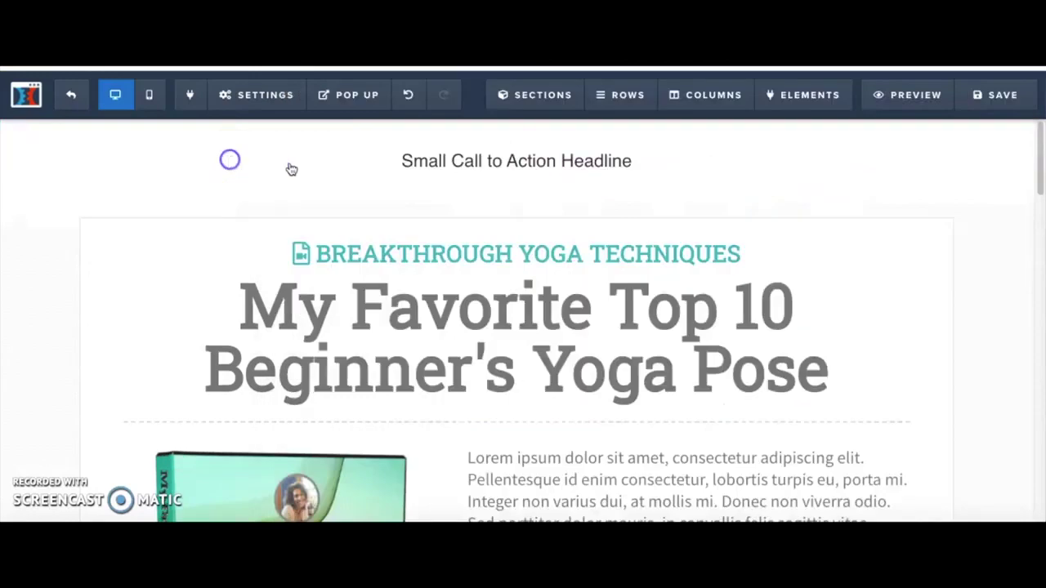
pyautogui.doubleClick(454, 163)
pyautogui.tripleClick(623, 161)
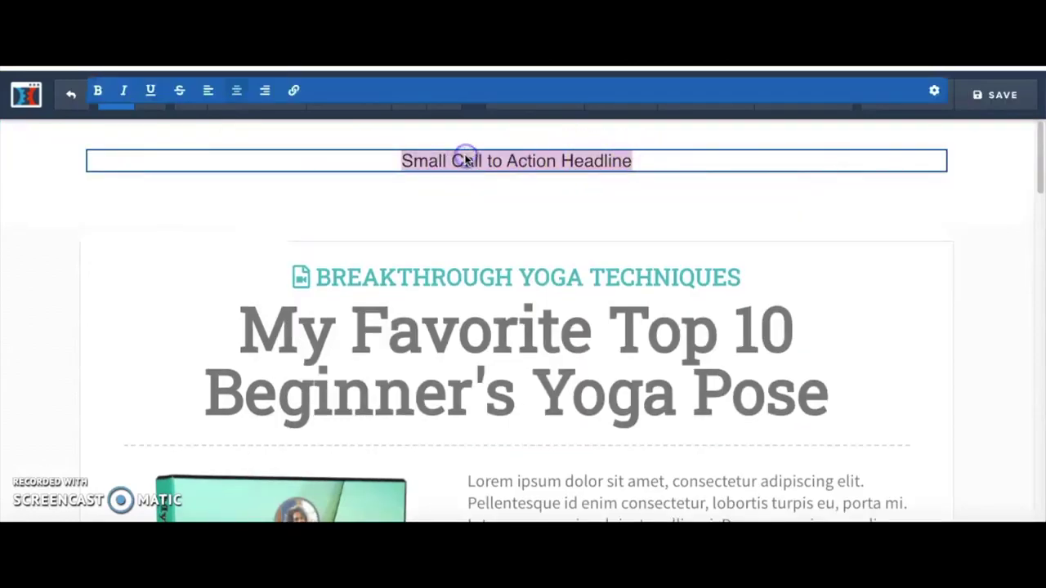
pyautogui.hotkey('ctrl', 'v')
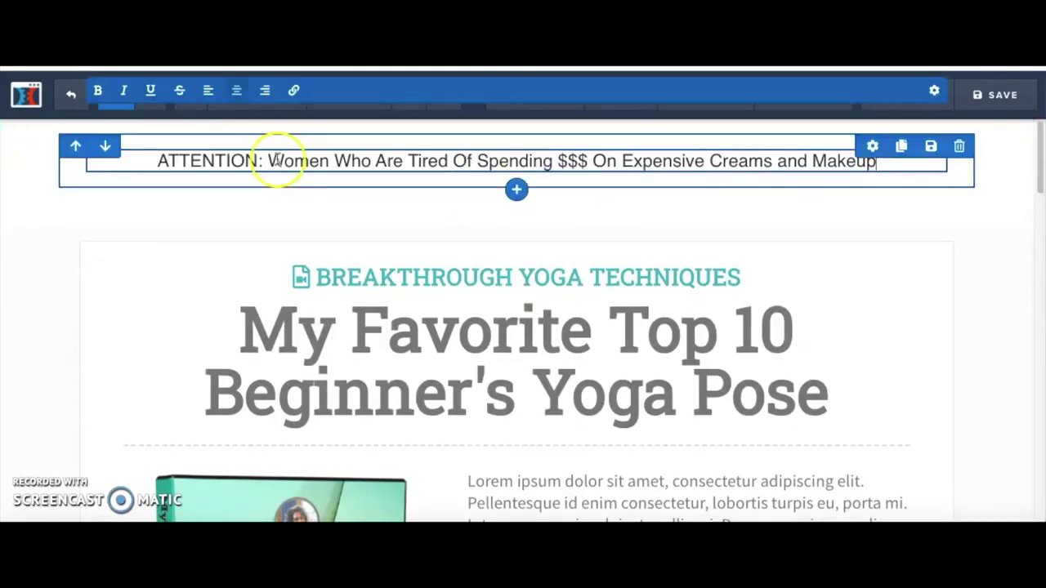
# Step: Make the word "ATTENTION:" in the sub-headline bold
pyautogui.moveTo(218, 161); pyautogui.dragTo(159, 163)
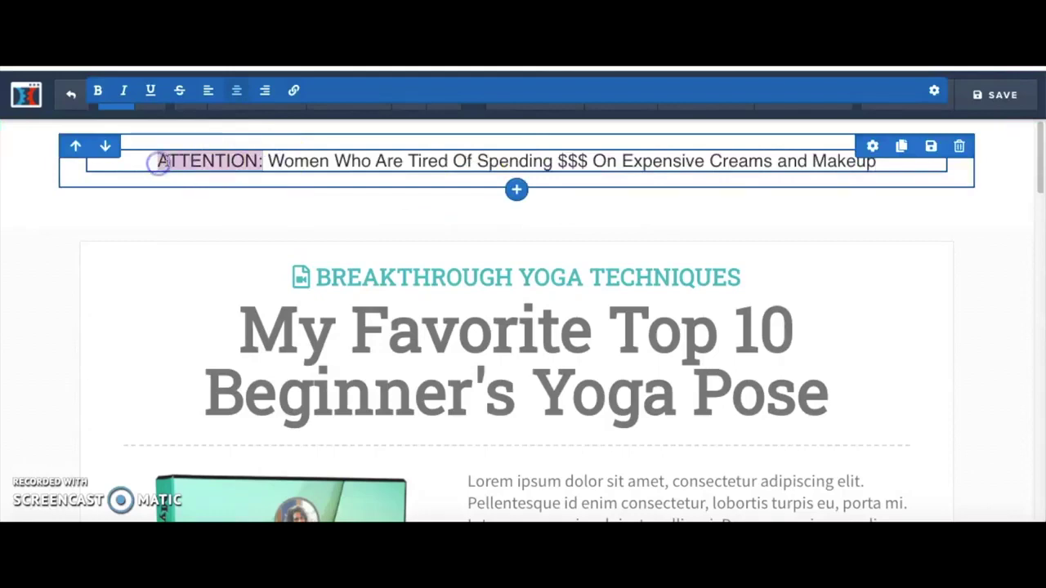
pyautogui.hotkey('ctrl', 'b')
pyautogui.click(204, 195)
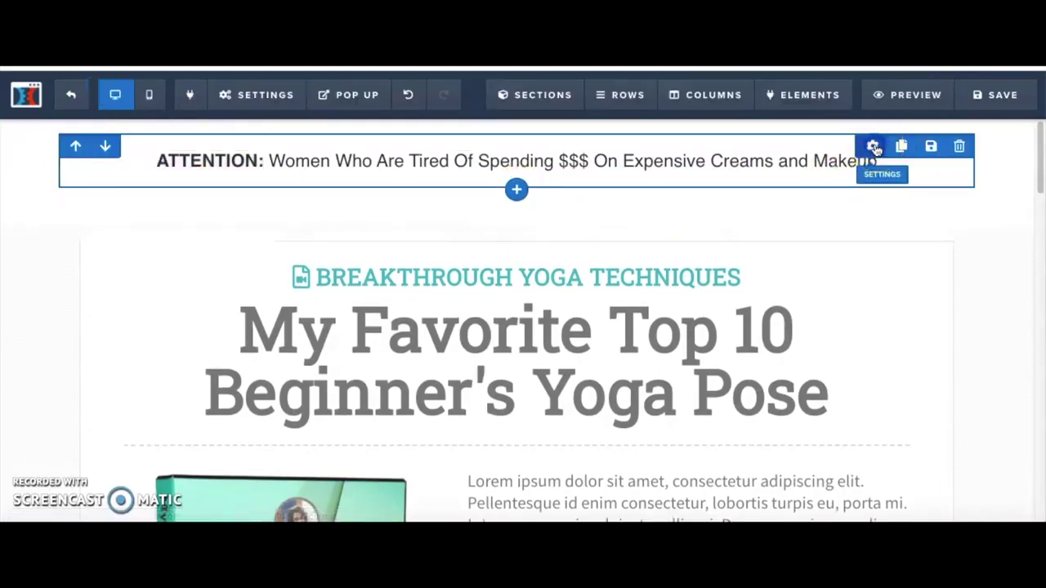
# Step: Sample the purple from The Beauty of Food web page and set the sub-headline row's background colour to #663398
pyautogui.click(874, 147)
pyautogui.click(898, 202)
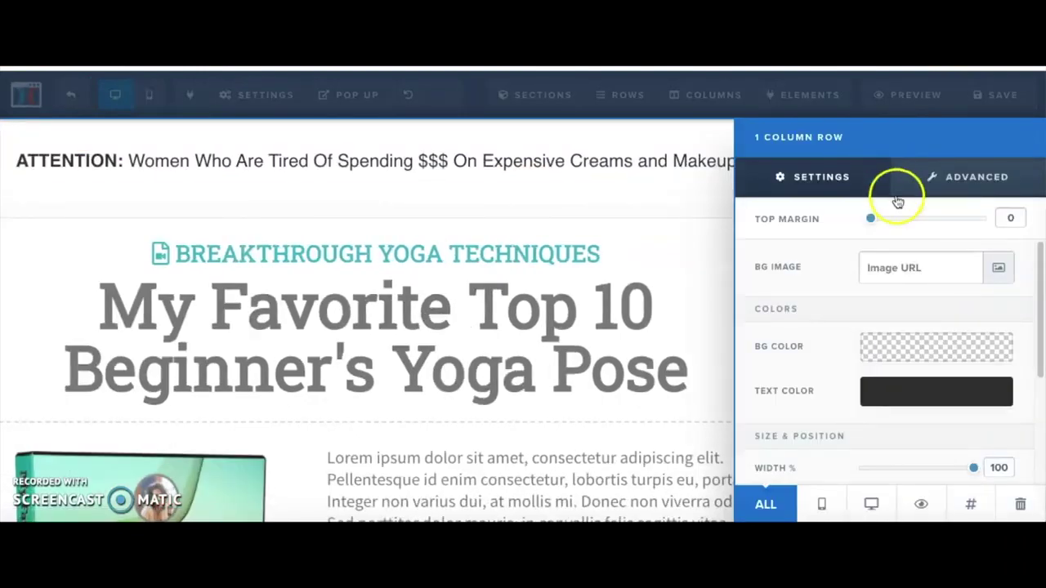
pyautogui.click(886, 339)
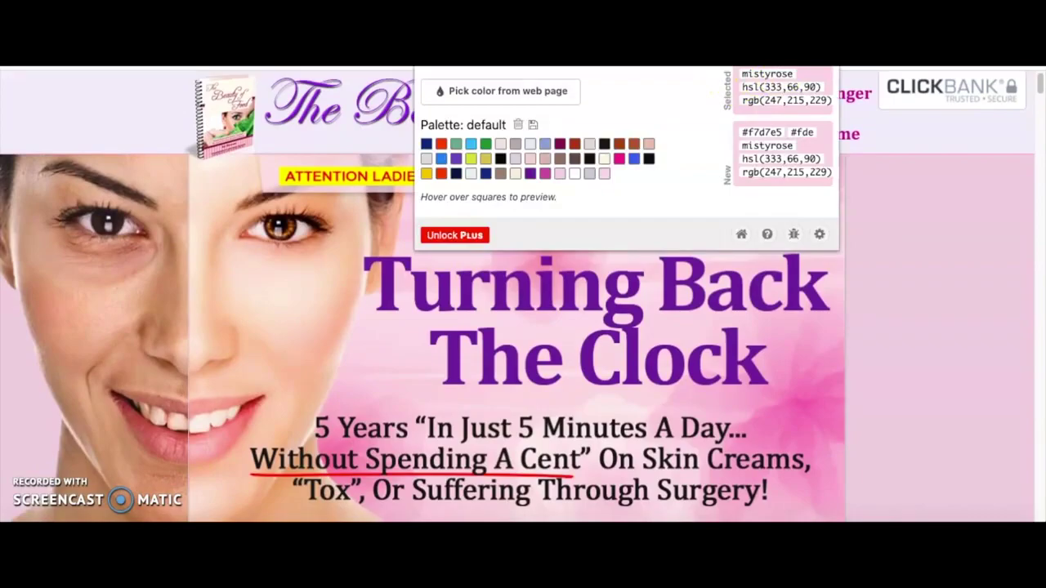
pyautogui.click(544, 93)
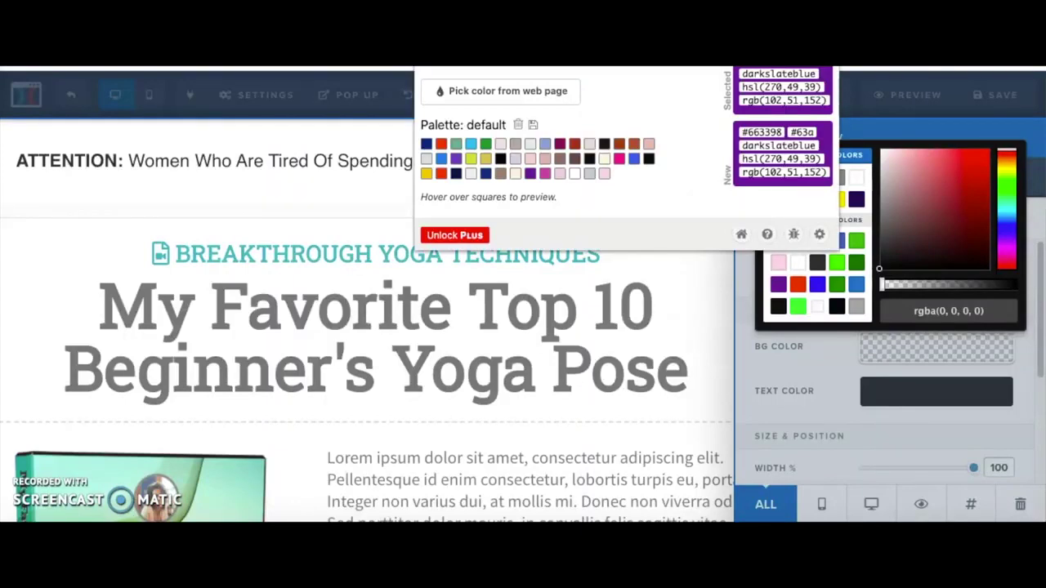
pyautogui.click(697, 267)
pyautogui.moveTo(991, 311); pyautogui.dragTo(894, 309)
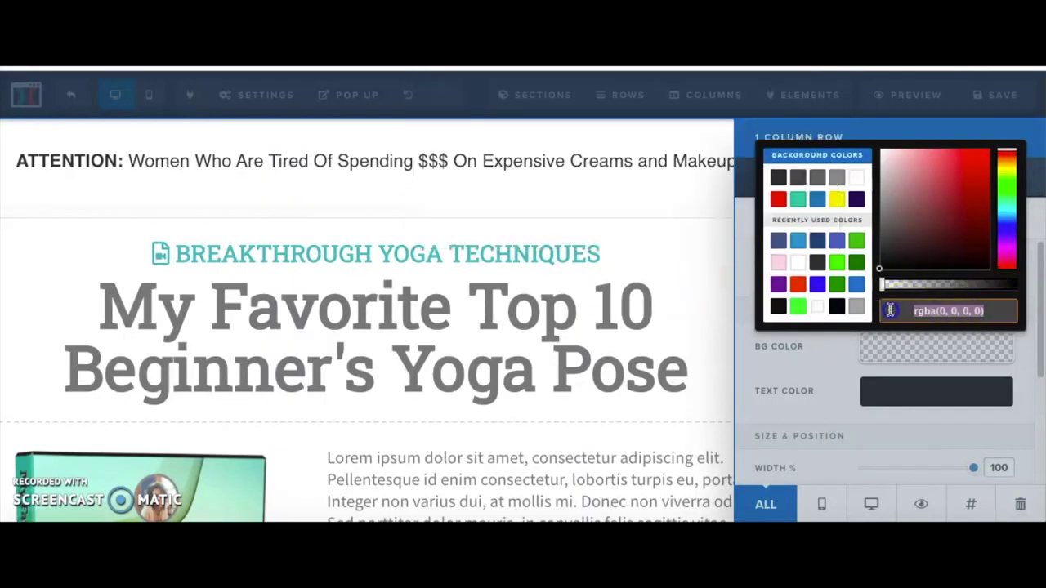
pyautogui.write('#663399')
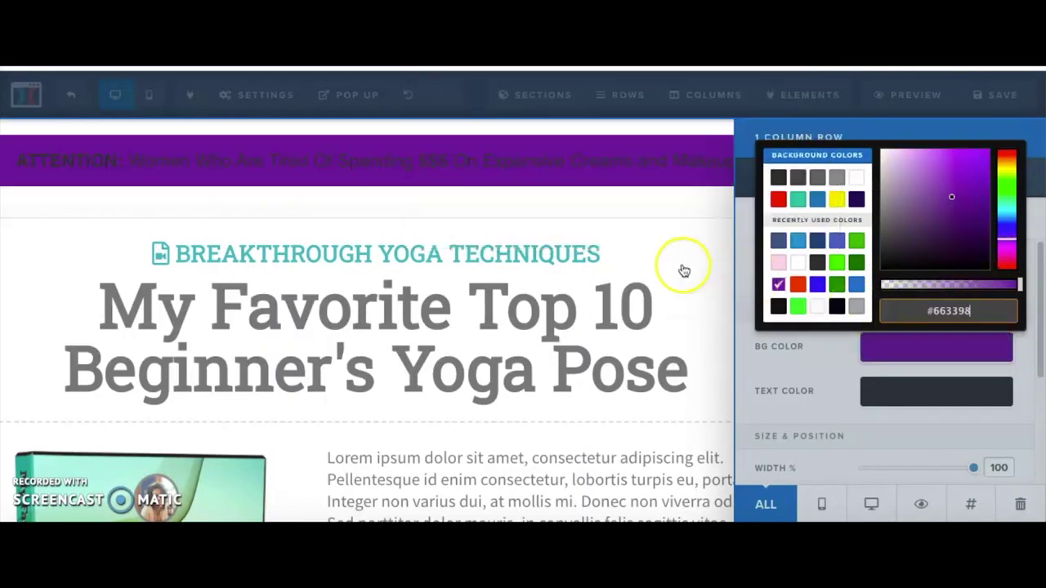
# Step: Set the text colour of the purple "ATTENTION:" row to white, #ffffff
pyautogui.click(804, 370)
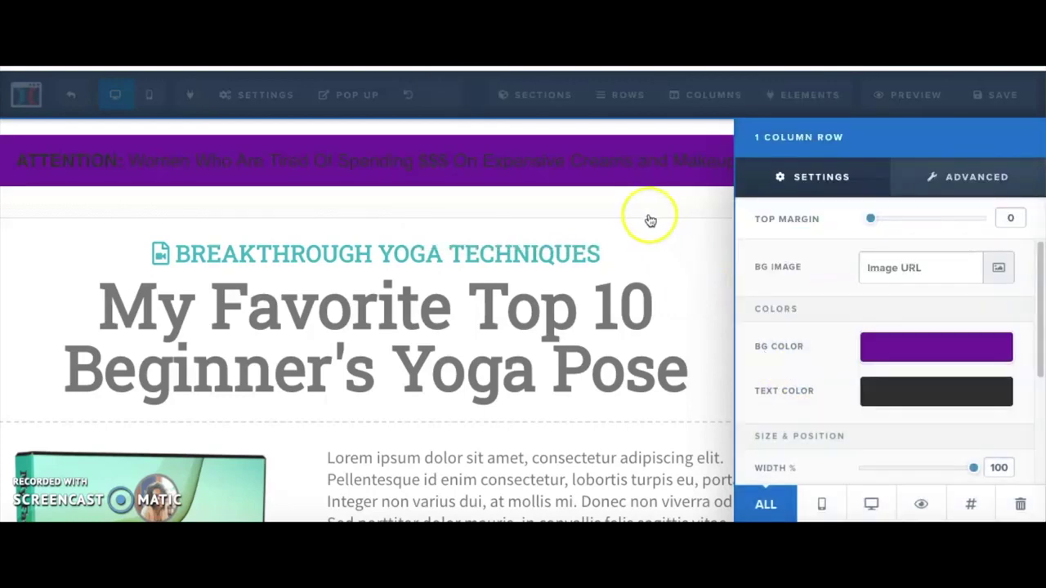
pyautogui.click(895, 401)
pyautogui.click(858, 224)
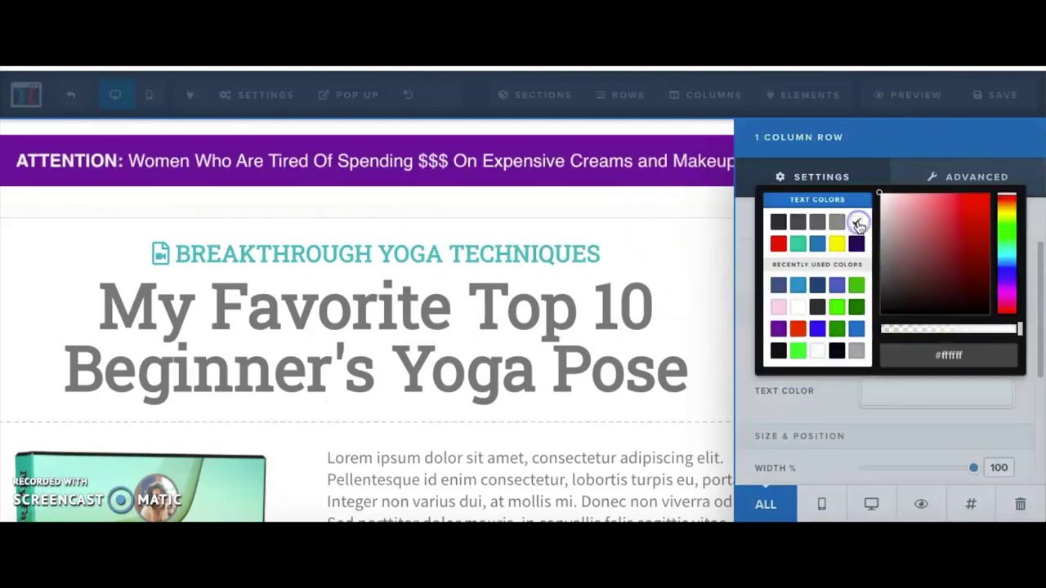
pyautogui.click(678, 218)
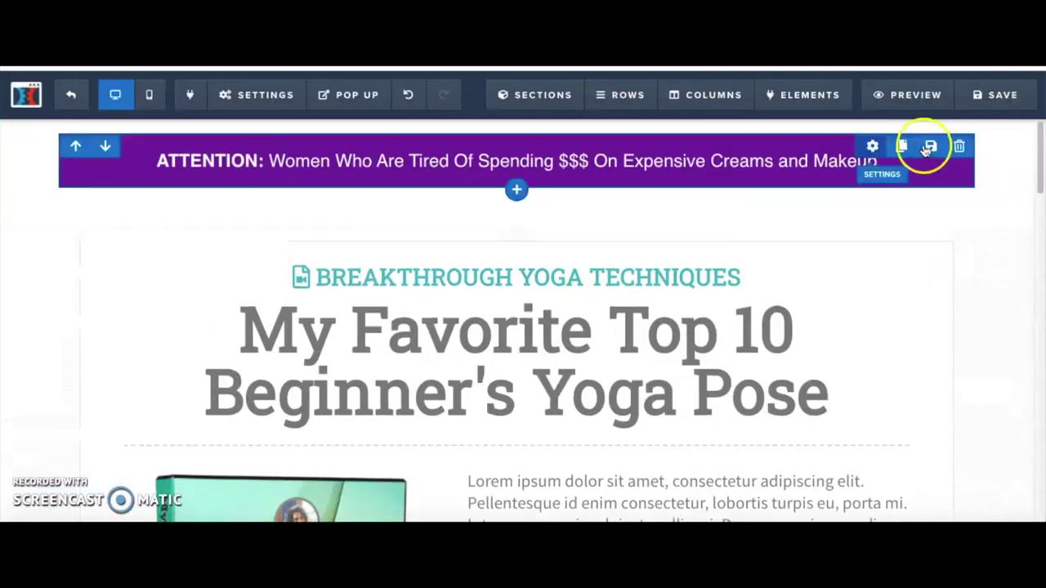
# Step: Apply the 40 Drop Shadow to the purple "ATTENTION:" row
pyautogui.click(873, 146)
pyautogui.click(971, 183)
pyautogui.scroll(-1, 965, 316)
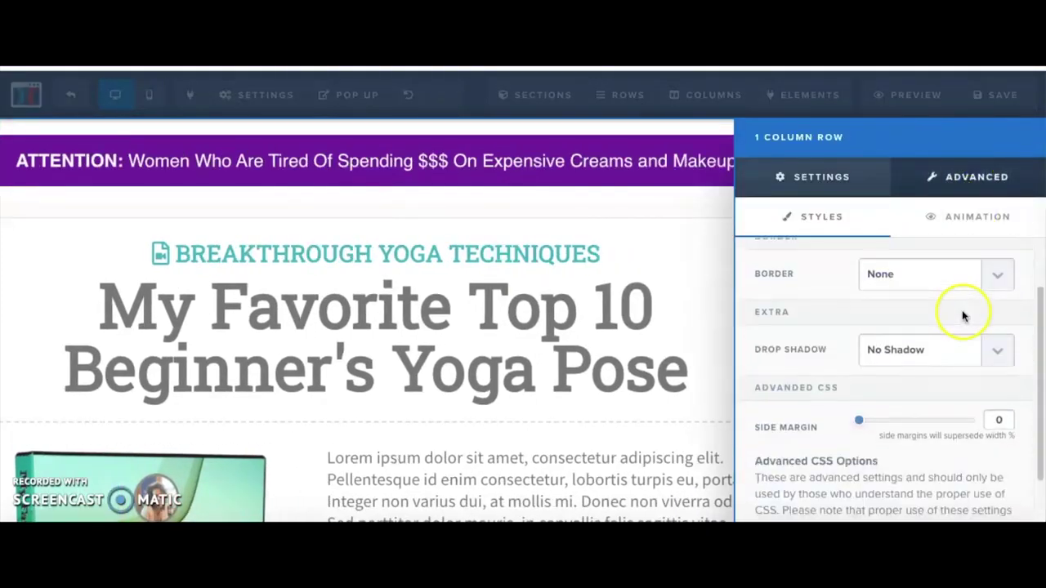
pyautogui.click(1004, 356)
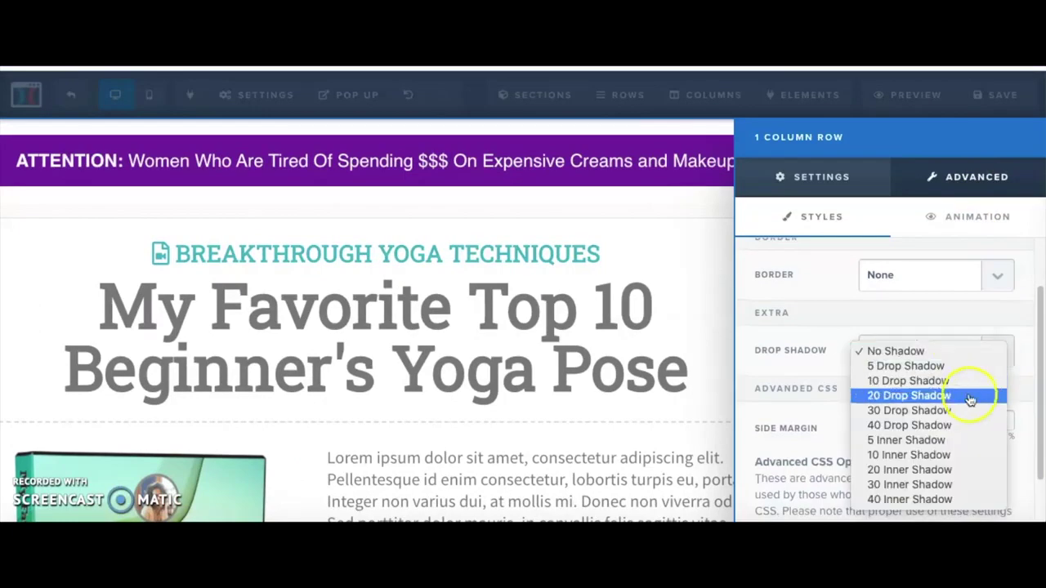
pyautogui.click(913, 427)
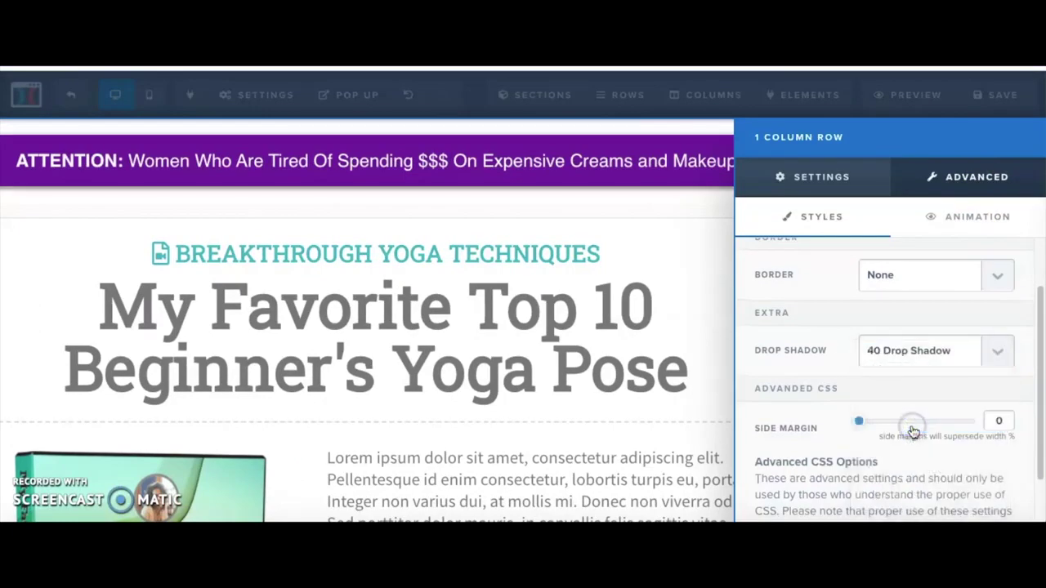
pyautogui.click(687, 318)
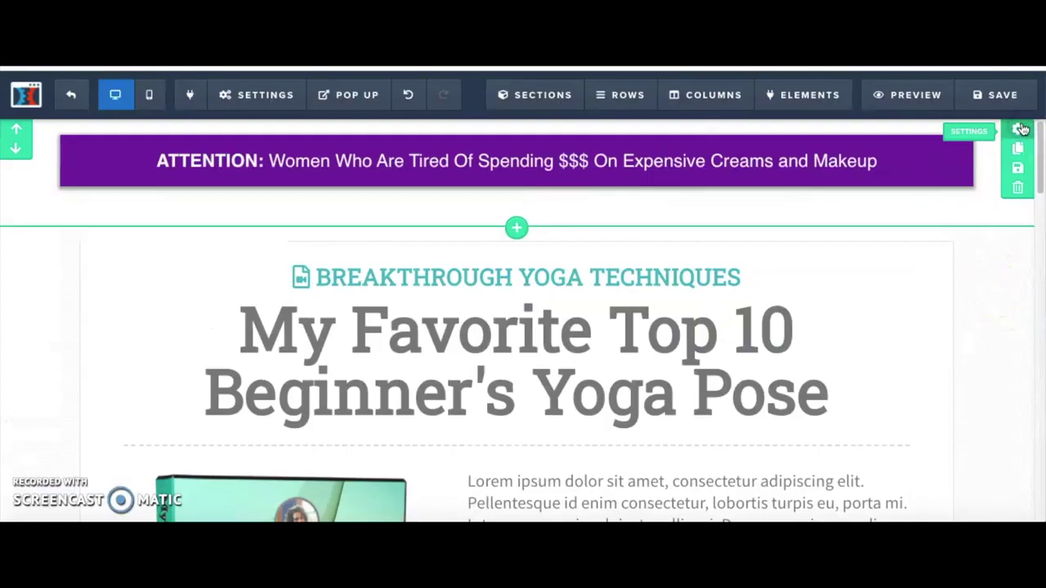
# Step: Set the bottom padding of the section holding the purple row to 40
pyautogui.click(1021, 129)
pyautogui.scroll(-3, 883, 322)
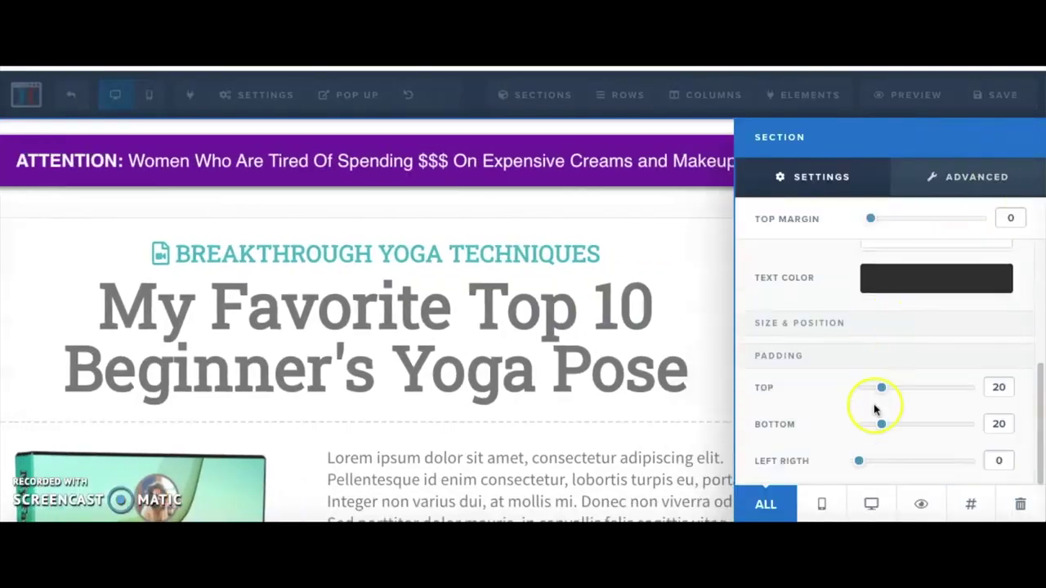
pyautogui.moveTo(883, 422); pyautogui.dragTo(901, 433)
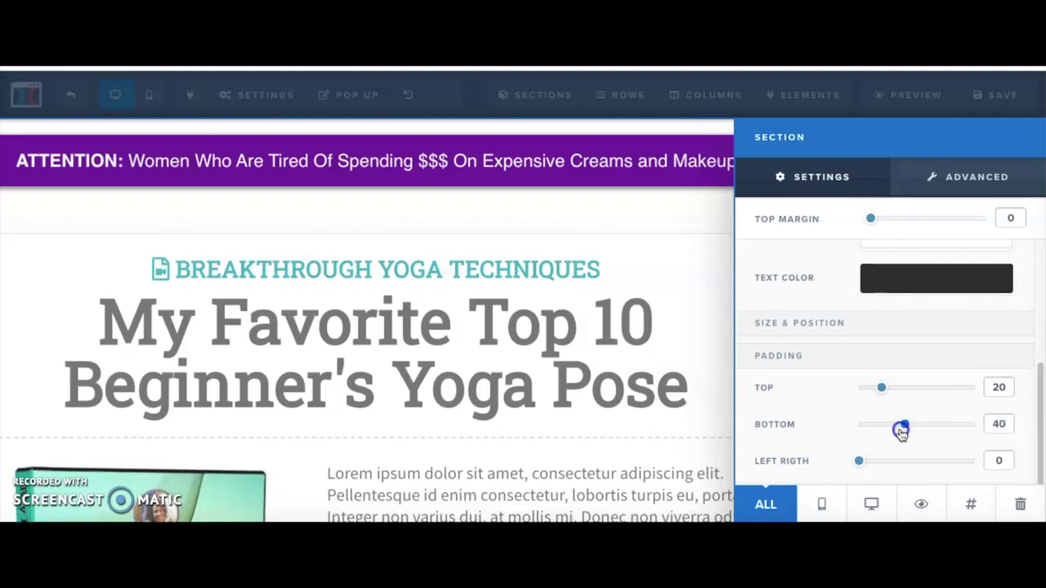
pyautogui.click(605, 349)
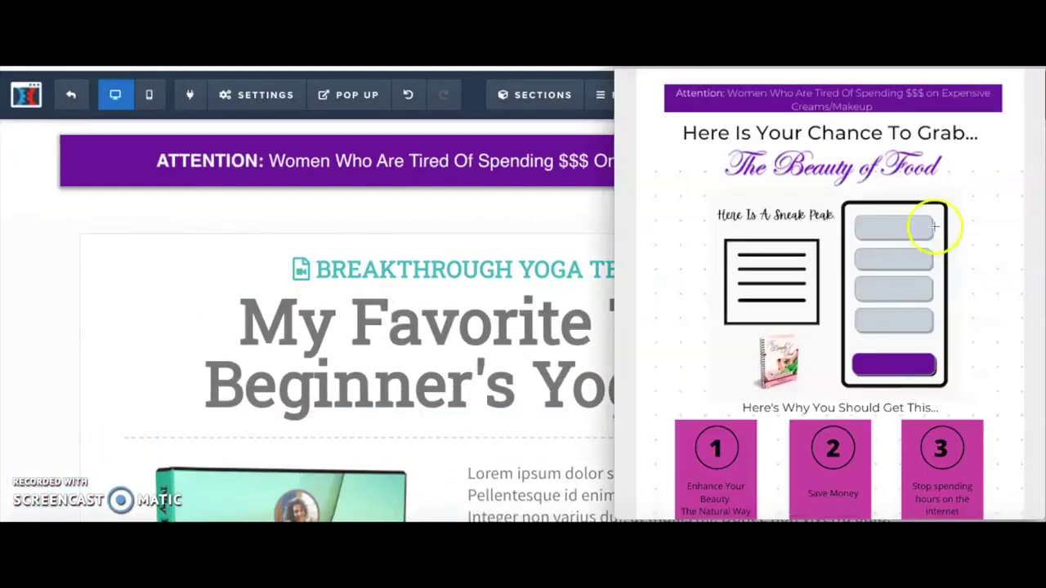
# Step: Add a one-column row below the purple row and place a headline element in it
pyautogui.moveTo(520, 185)
pyautogui.click(518, 193)
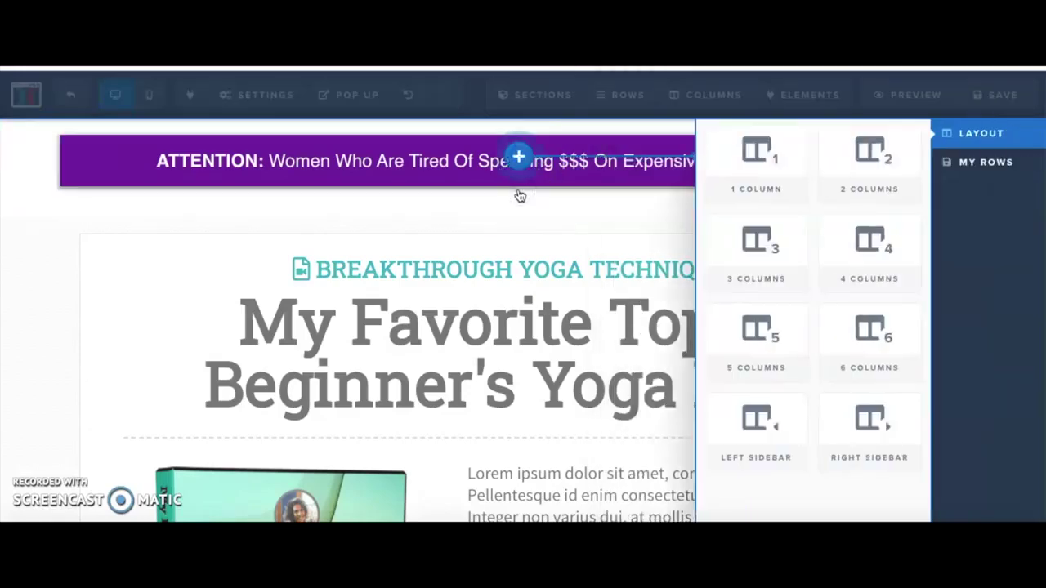
pyautogui.click(748, 178)
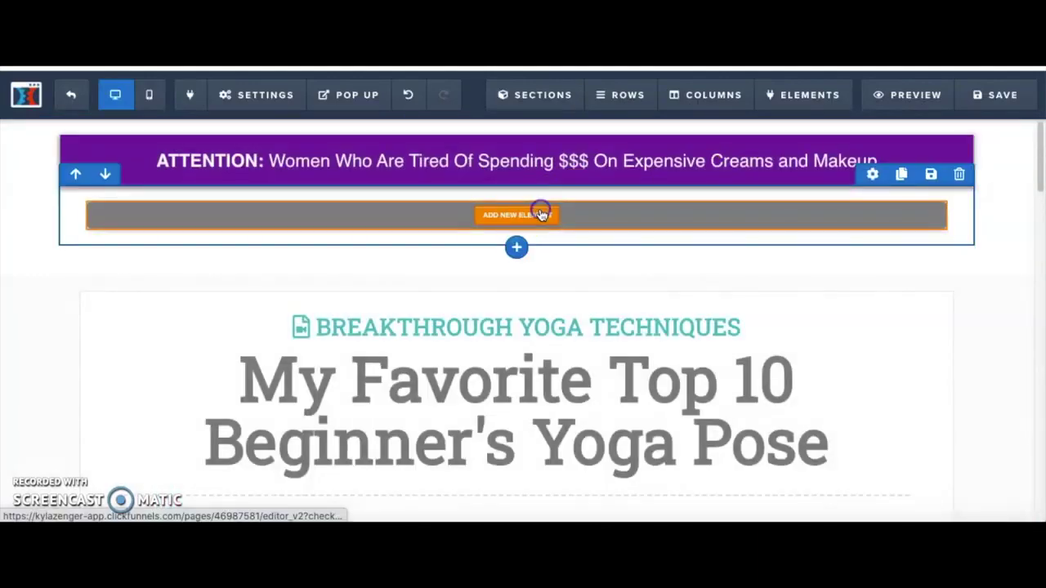
pyautogui.click(518, 215)
pyautogui.scroll(-3, 823, 338)
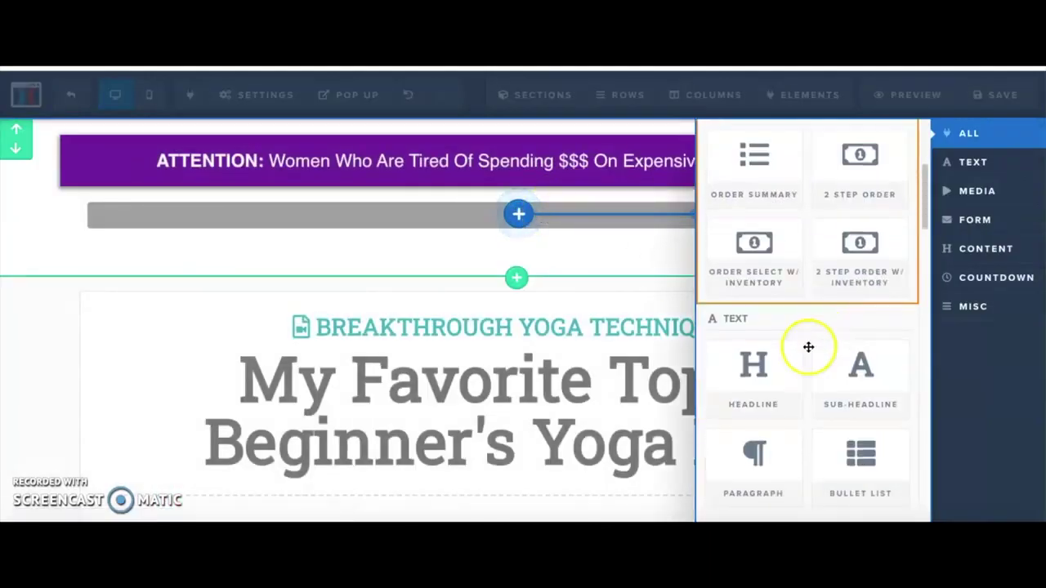
pyautogui.click(754, 384)
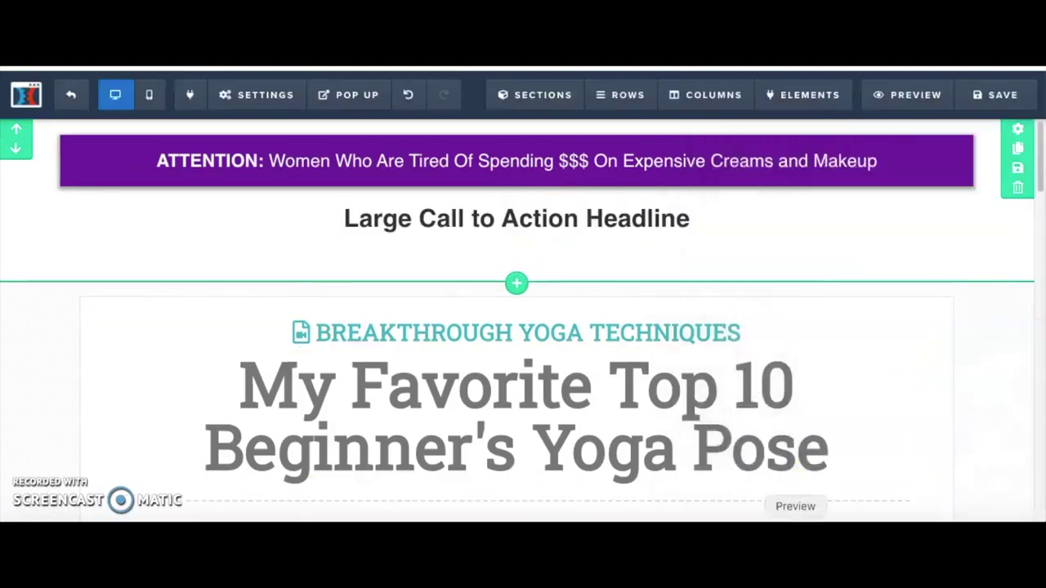
# Step: Copy "Here Is A Sneak Peak Of What You'll Get:" from the Word document and open the new headline's text for editing in ClickFunnels
pyautogui.click(561, 520)
pyautogui.click(774, 210)
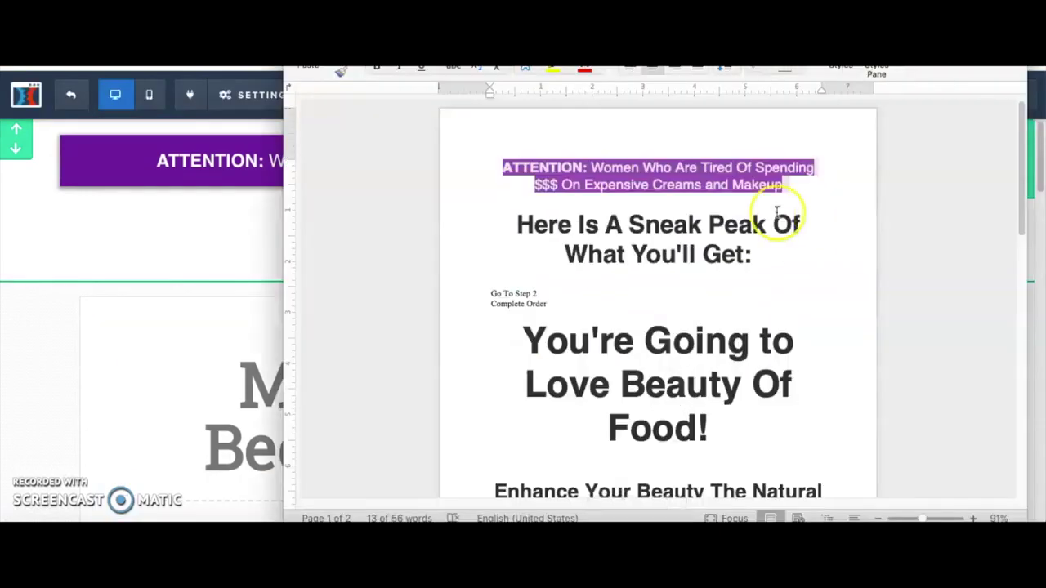
pyautogui.moveTo(782, 253); pyautogui.dragTo(487, 215)
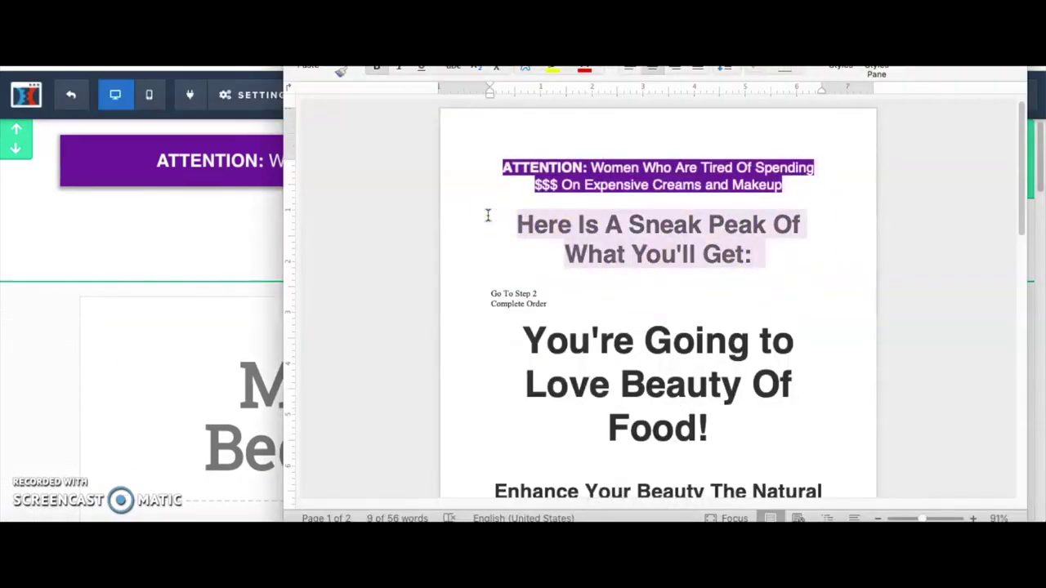
pyautogui.click(256, 231)
pyautogui.click(542, 217)
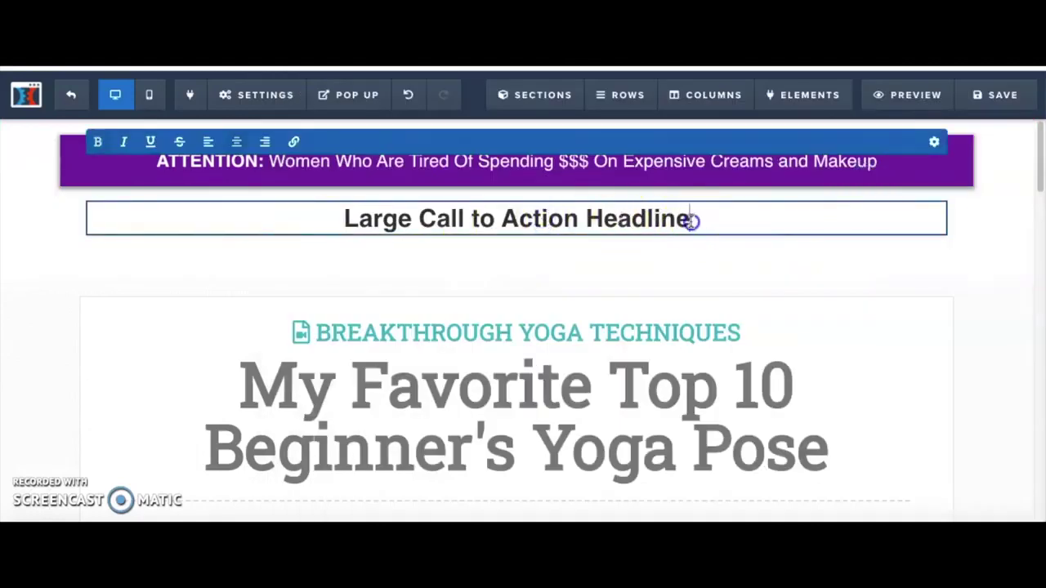
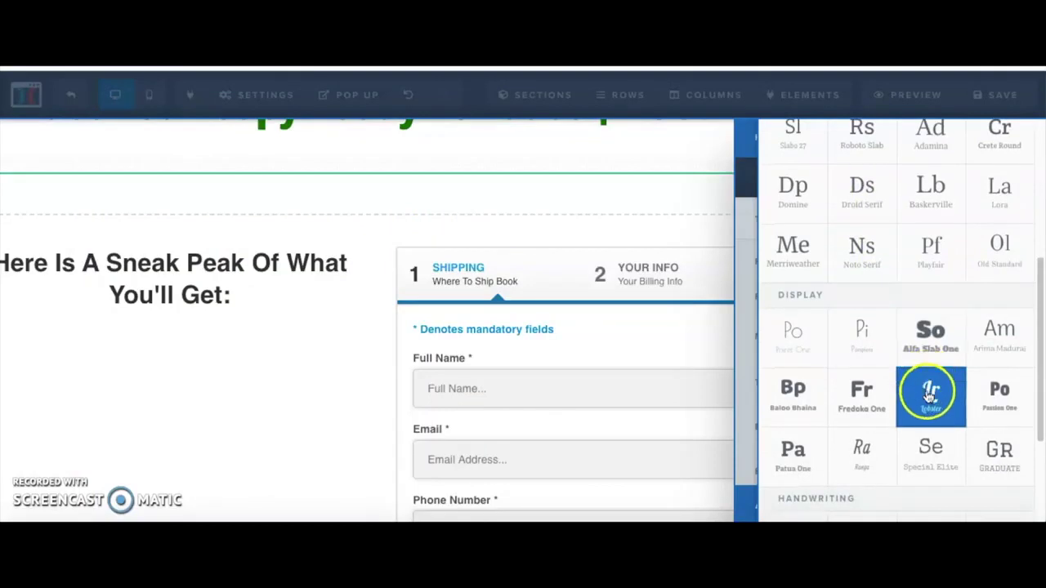
# Step: Set the "Here Is A Sneak Peak Of What You'll Get:" headline's font to Lobster and increase its font size
pyautogui.click(930, 395)
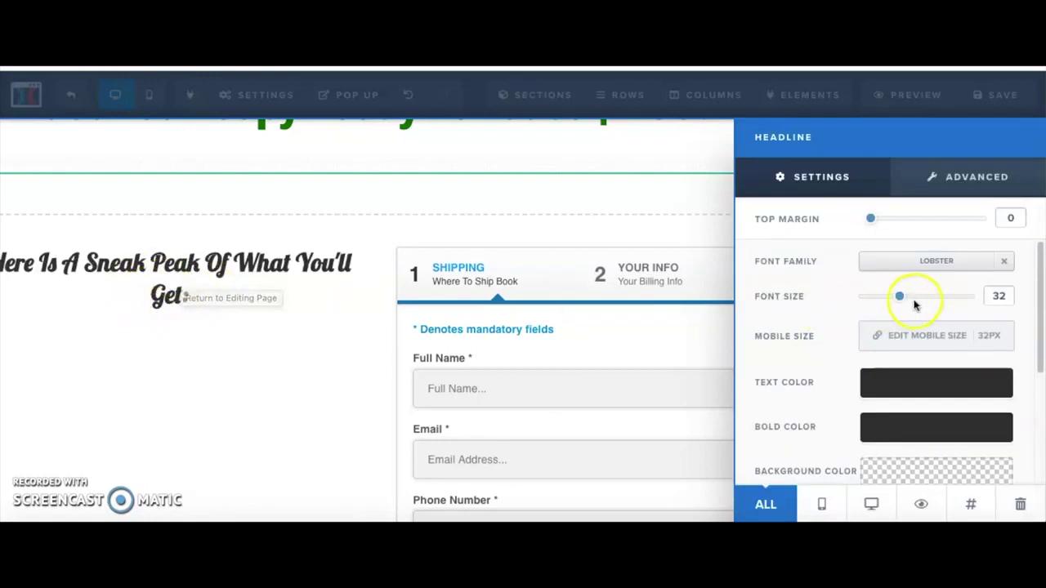
pyautogui.moveTo(897, 299); pyautogui.dragTo(915, 302)
pyautogui.click(378, 347)
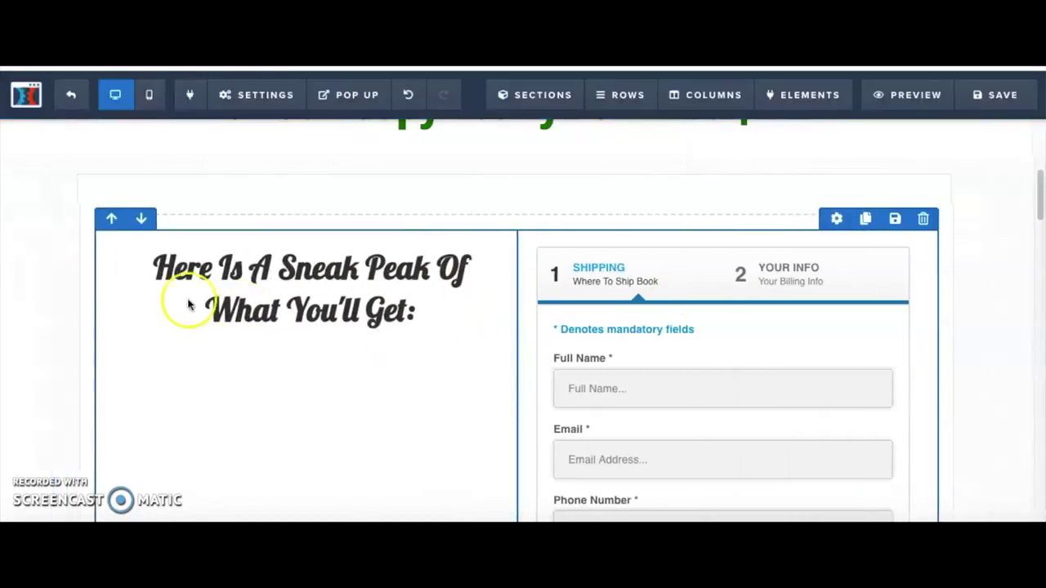
# Step: Look through the remaining template content below the order form, including the book image, bullet lists and testimonials
pyautogui.scroll(-10, 311, 213)
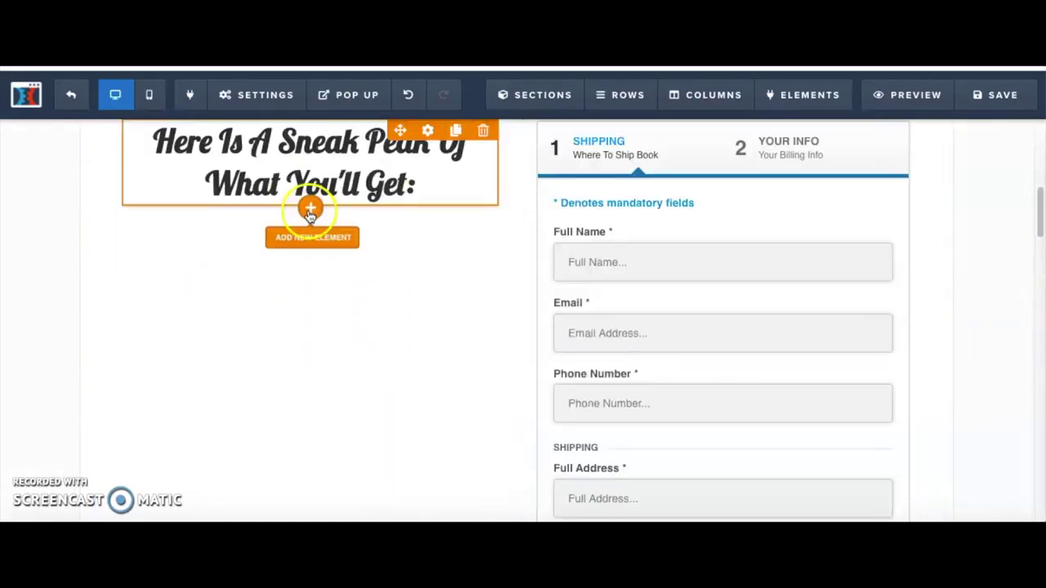
pyautogui.scroll(3, 310, 212)
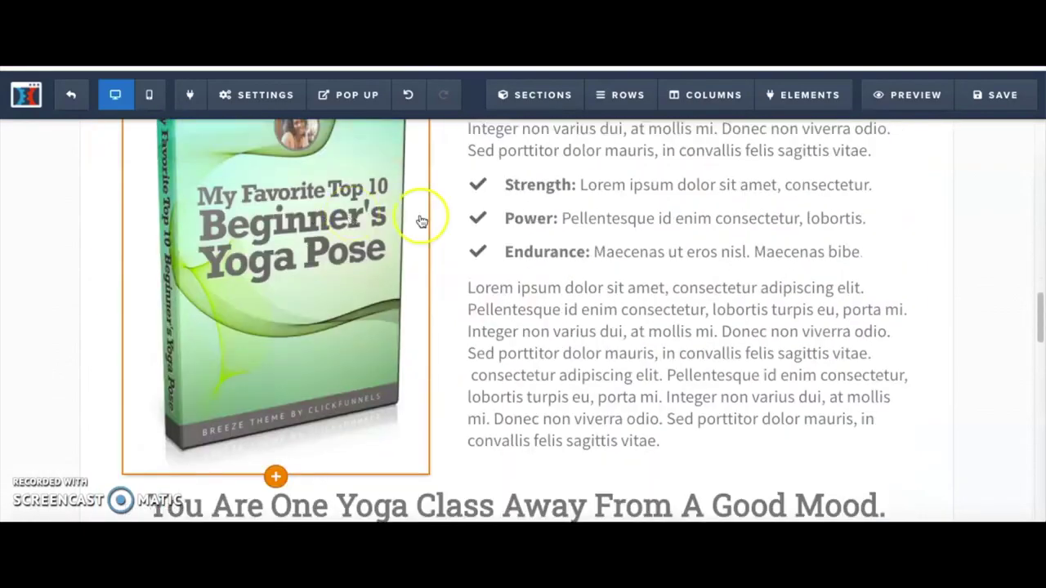
pyautogui.scroll(1, 480, 193)
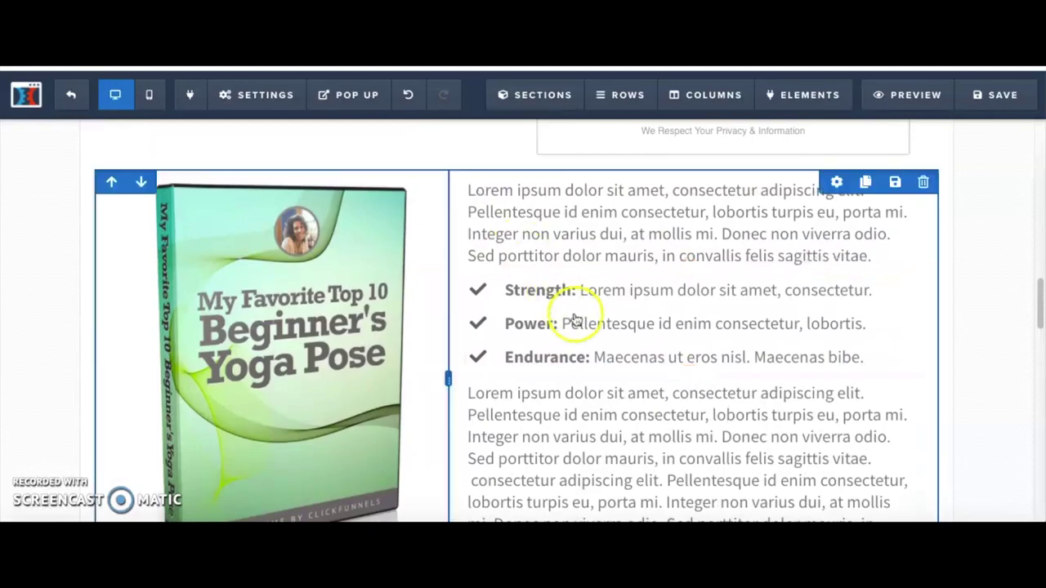
pyautogui.scroll(-10, 574, 317)
pyautogui.scroll(3, 573, 317)
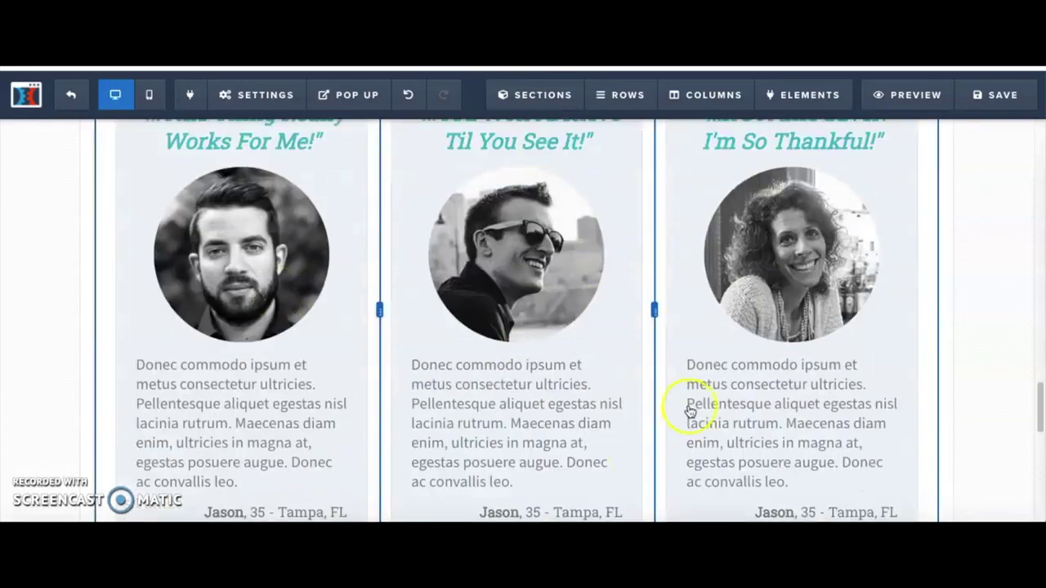
pyautogui.scroll(-6, 684, 407)
pyautogui.scroll(15, 684, 407)
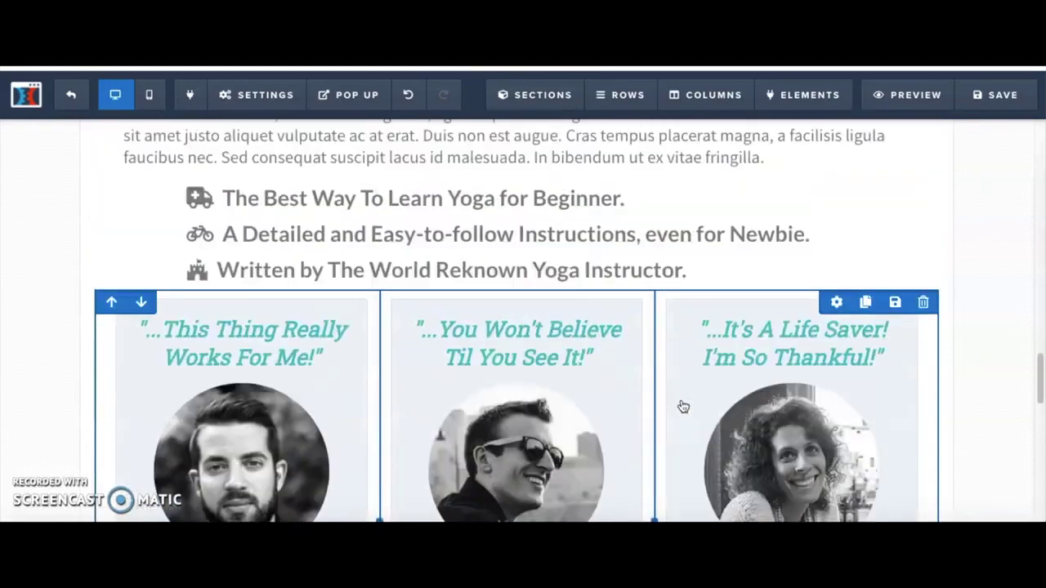
pyautogui.scroll(5, 684, 406)
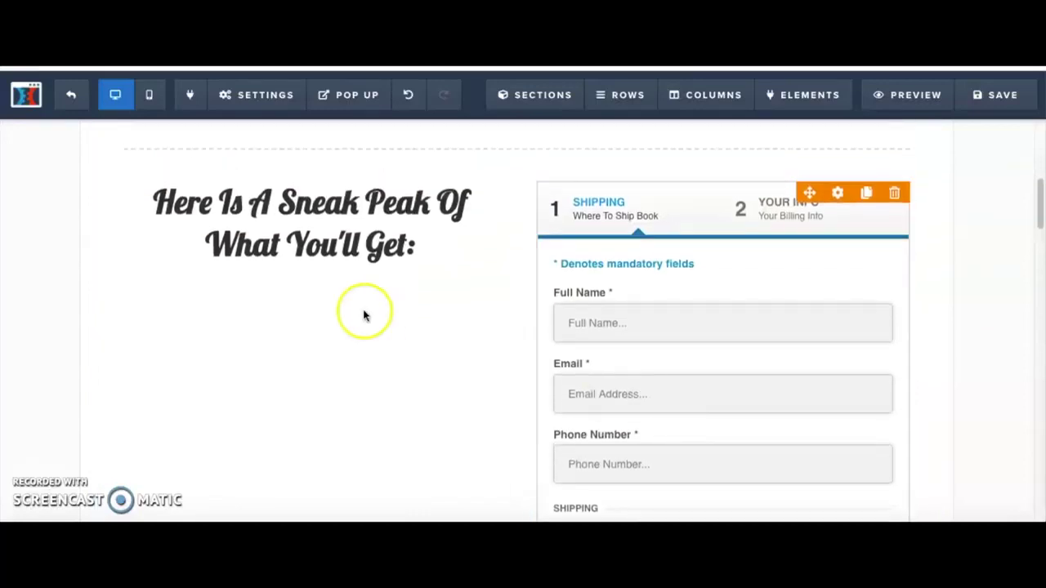
# Step: Add a bullet list element directly below the "Here Is A Sneak Peak Of What You'll Get:" headline
pyautogui.click(304, 258)
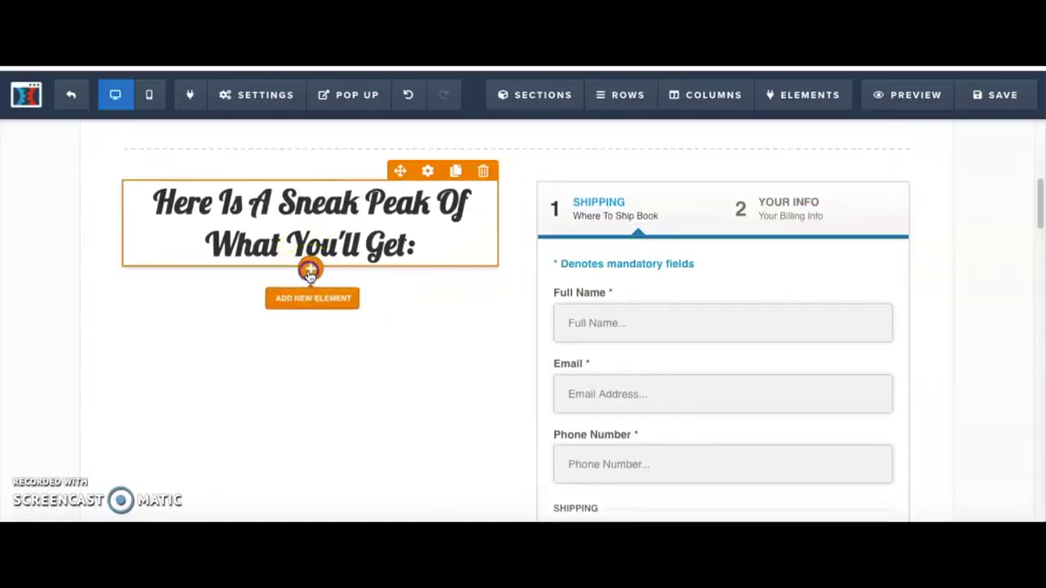
pyautogui.click(309, 275)
pyautogui.scroll(-3, 833, 307)
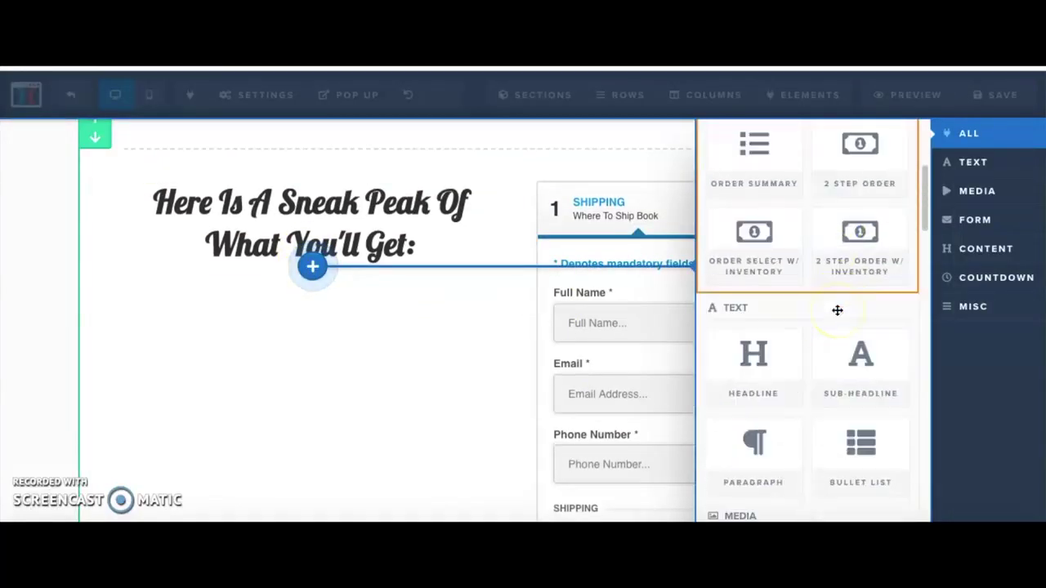
pyautogui.scroll(-4, 837, 310)
pyautogui.scroll(2, 838, 311)
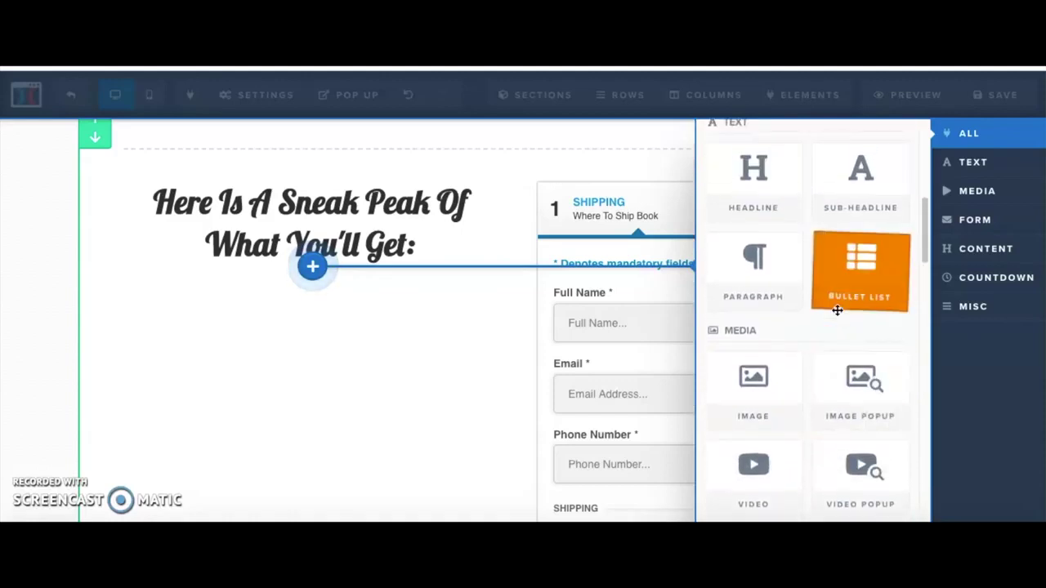
pyautogui.scroll(1, 837, 309)
pyautogui.click(858, 368)
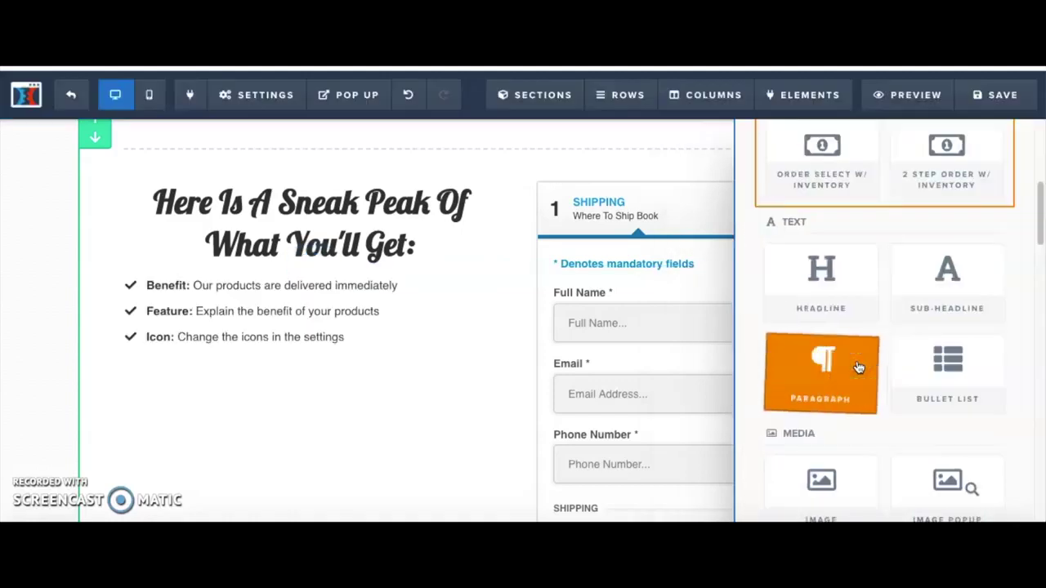
# Step: Change the second bullet's "Feature:" label to a benefit label like the one on the first bullet
pyautogui.click(203, 294)
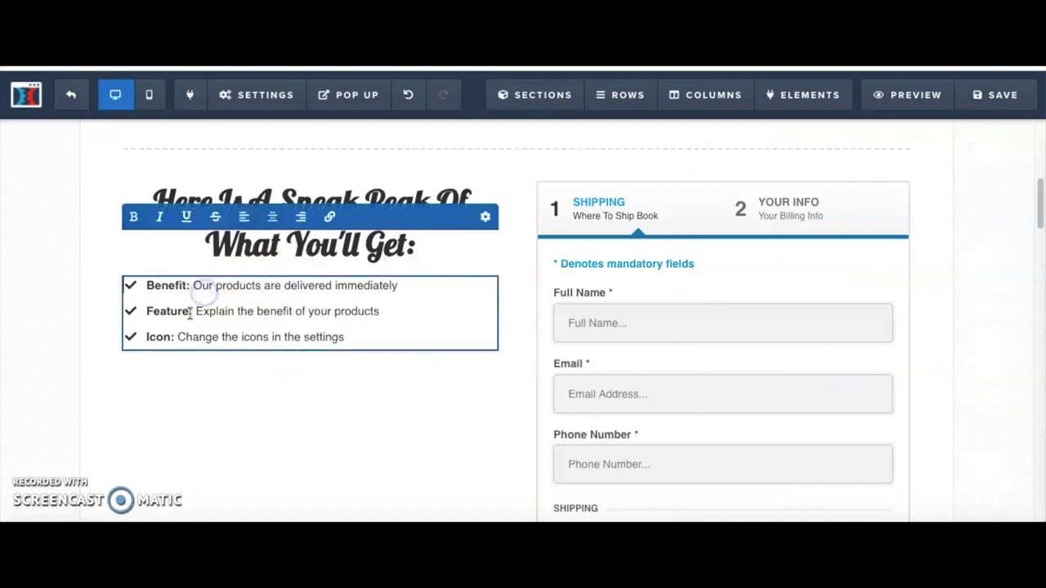
pyautogui.press('Delete')
pyautogui.press('Delete')
pyautogui.press('Delete')
pyautogui.press('Delete')
pyautogui.press('Delete')
pyautogui.press('Delete')
pyautogui.press('Delete')
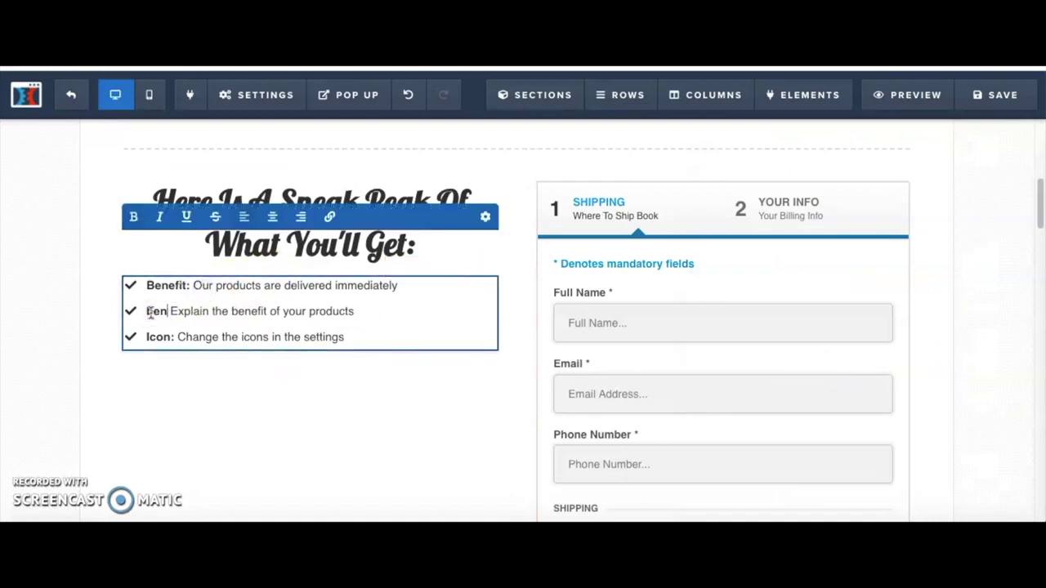
pyautogui.press('BackSpace')
pyautogui.write('Benfits')
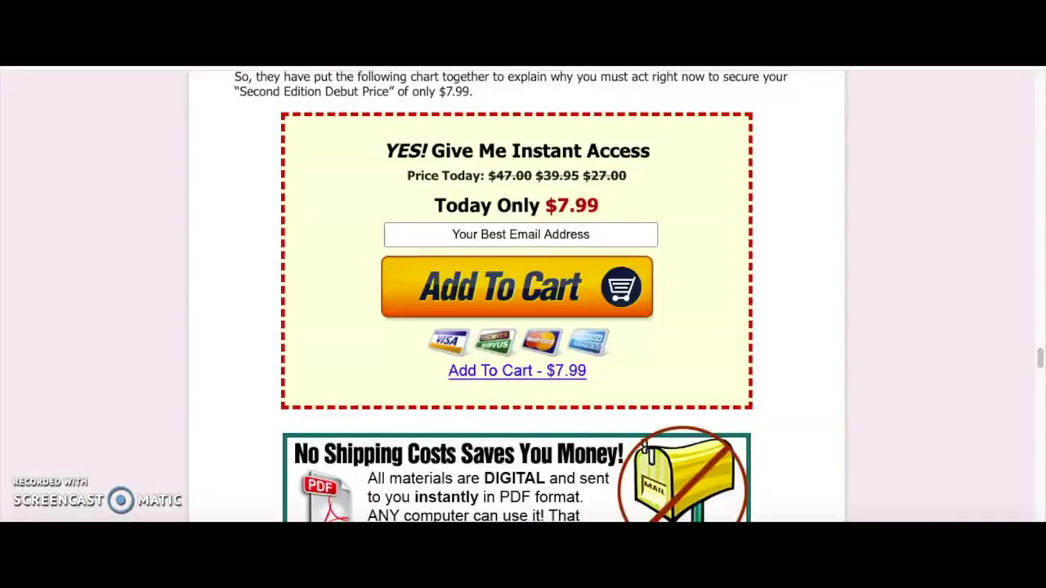
# Step: Replace the Benefit #1 text with "The Eastern shiny hair secret that blows away any shampoo..." copied from the Beauty of Food sales page
pyautogui.scroll(15, 457, 300)
pyautogui.scroll(2, 456, 300)
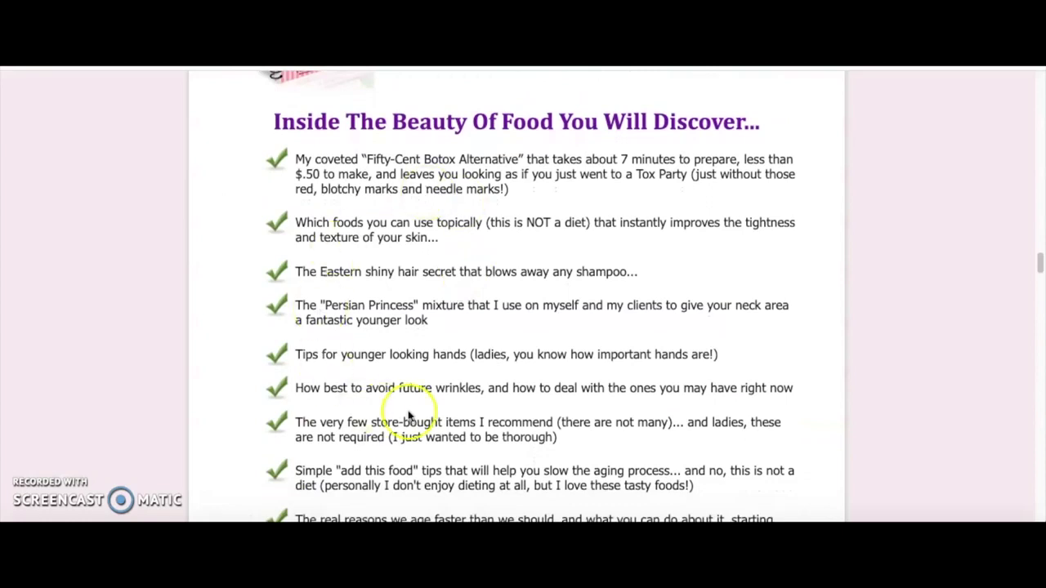
pyautogui.scroll(-1, 400, 355)
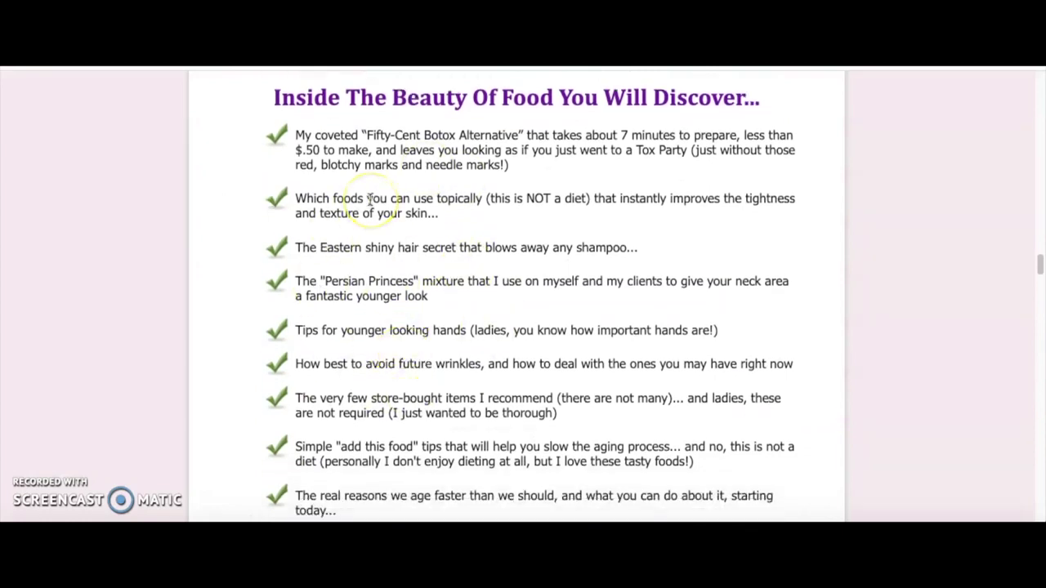
pyautogui.moveTo(295, 248); pyautogui.dragTo(652, 248)
pyautogui.hotkey('ctrl', 'c')
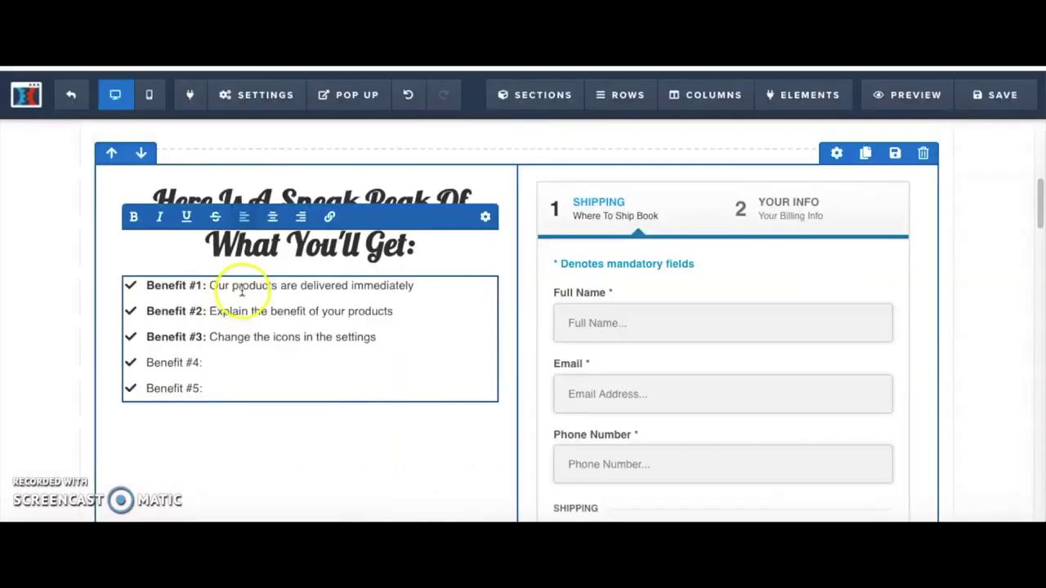
pyautogui.keyDown('shift'); pyautogui.click(415, 286); pyautogui.keyUp('shift')
pyautogui.hotkey('ctrl', 'v')
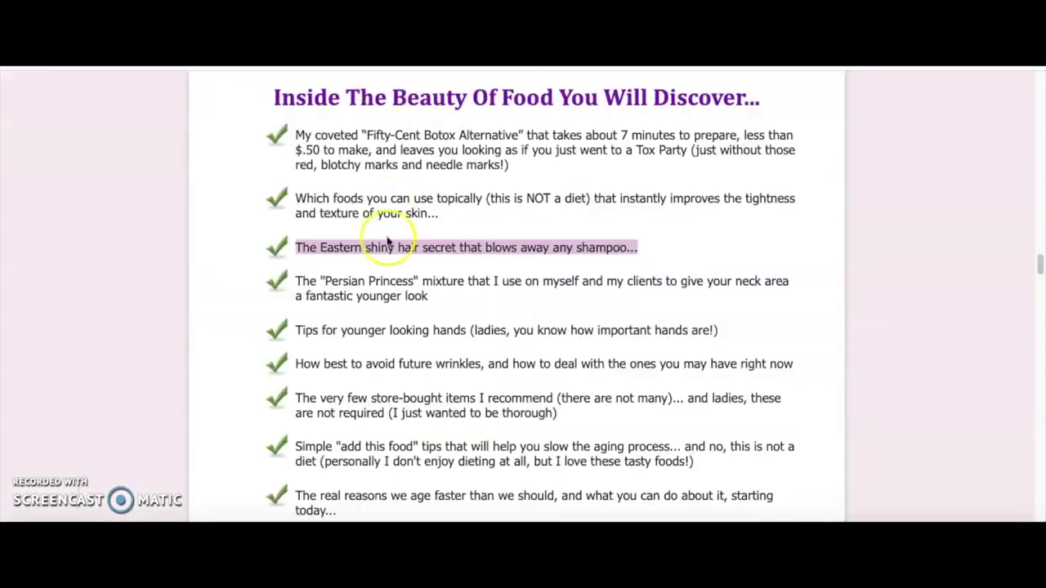
# Step: Copy the "Persian Princess" mixture line into Benefit #2 and the "Tips for younger looking hands" line into Benefit #3 from the sales page
pyautogui.click(346, 292)
pyautogui.moveTo(294, 282); pyautogui.dragTo(447, 306)
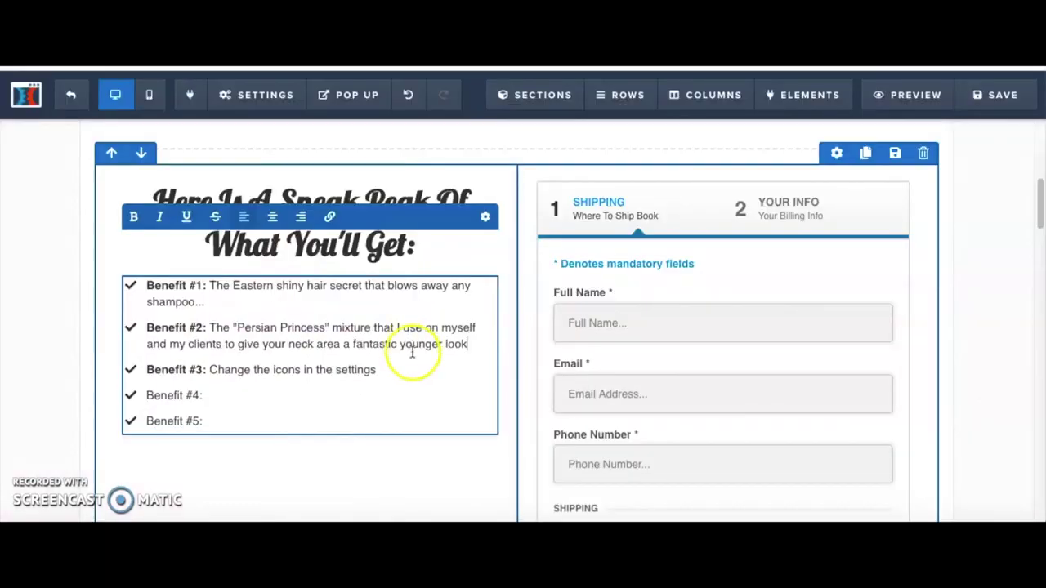
pyautogui.moveTo(295, 295); pyautogui.dragTo(684, 312)
pyautogui.hotkey('ctrl', 'c')
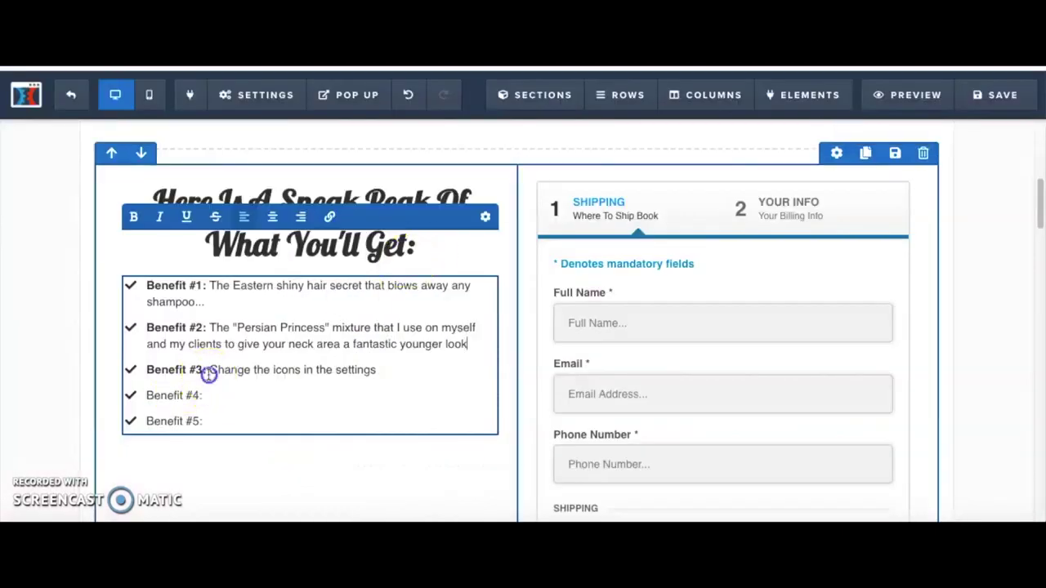
pyautogui.moveTo(207, 369); pyautogui.dragTo(370, 373)
pyautogui.hotkey('ctrl', 'v')
pyautogui.press('super+space')
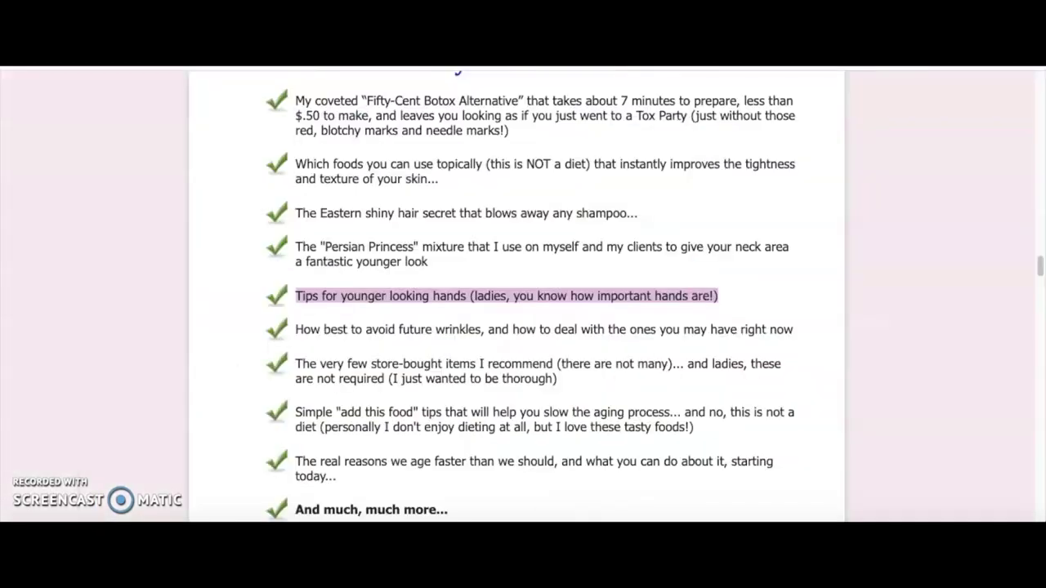
# Step: Fill Benefit #4 with the sales page line "How best to avoid future wrinkles, and how to deal with the ones you may have right now"
pyautogui.scroll(-1, 320, 313)
pyautogui.moveTo(295, 313); pyautogui.dragTo(793, 317)
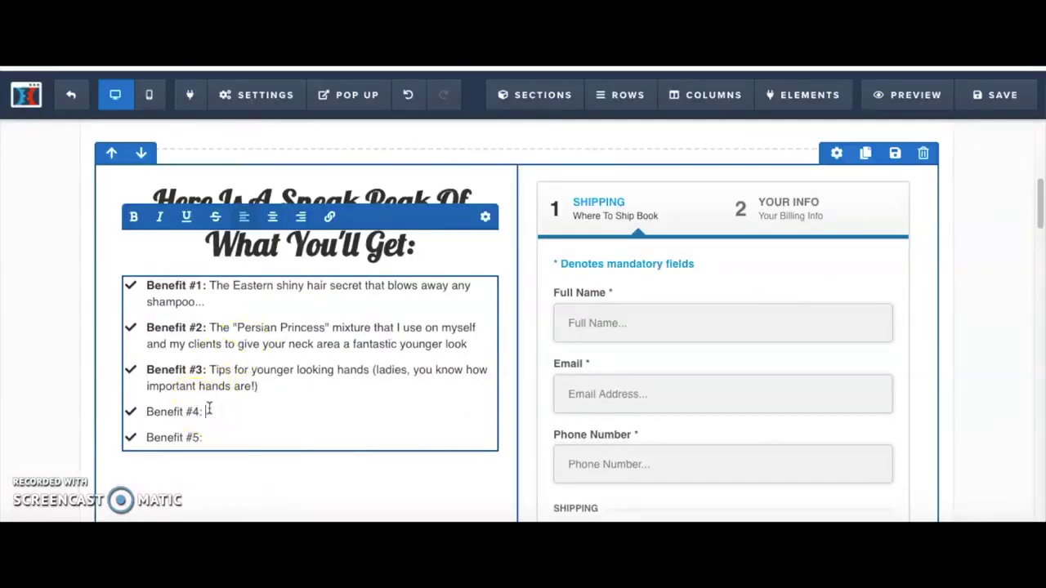
pyautogui.write('How best to avoid future wrinkles, and how to deal with the ones you may have right now')
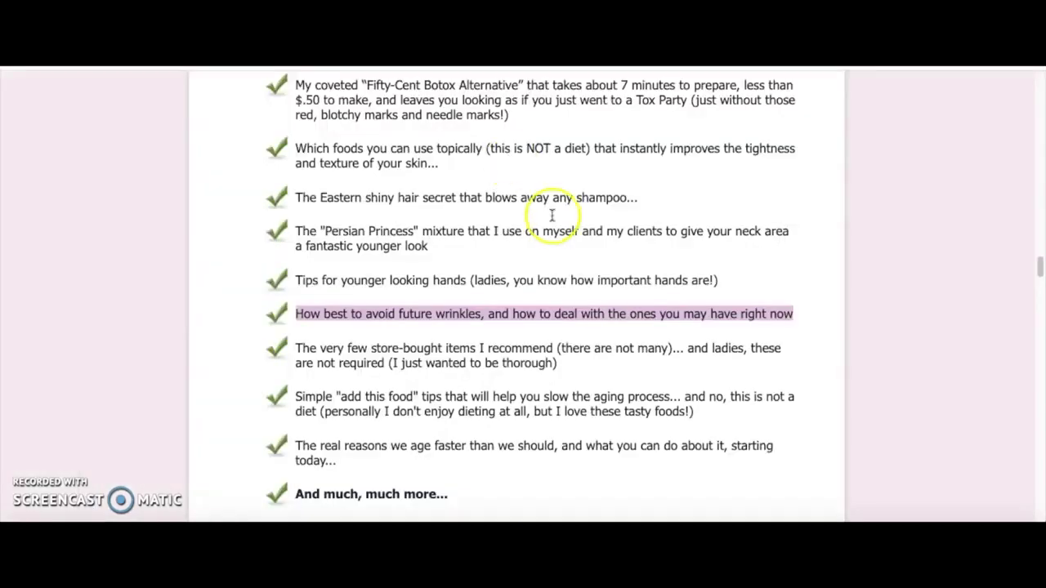
# Step: Copy the "Fifty-Cent Botox Alternative" bullet from the sales page into Benefit #5
pyautogui.scroll(1, 556, 225)
pyautogui.moveTo(308, 116); pyautogui.dragTo(482, 142)
pyautogui.hotkey('ctrl', 'c')
pyautogui.click(297, 110)
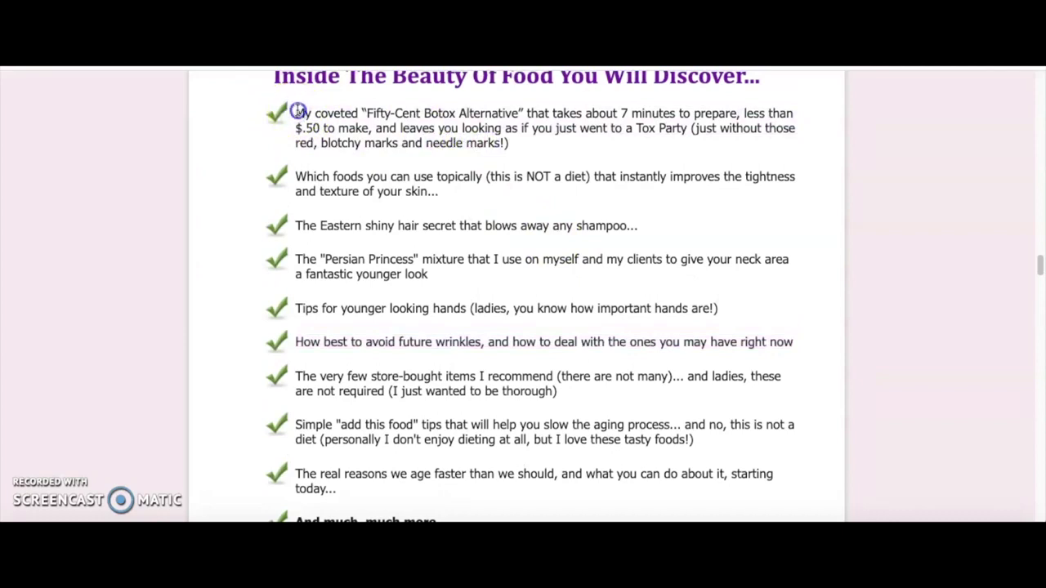
pyautogui.moveTo(298, 112); pyautogui.dragTo(525, 140)
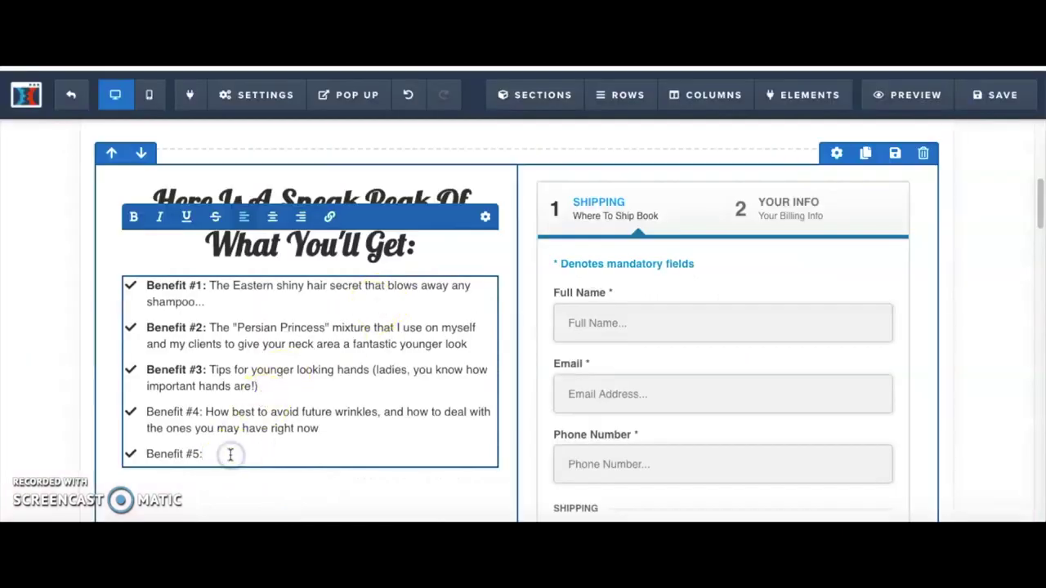
pyautogui.hotkey('ctrl', 'v')
# Step: Shorten the Benefit #5 text so it reads "that takes about 7 minutes and leaves you looking younger" after the "Fifty-Cent Botox Alternative" phrase
pyautogui.moveTo(416, 432); pyautogui.dragTo(245, 434)
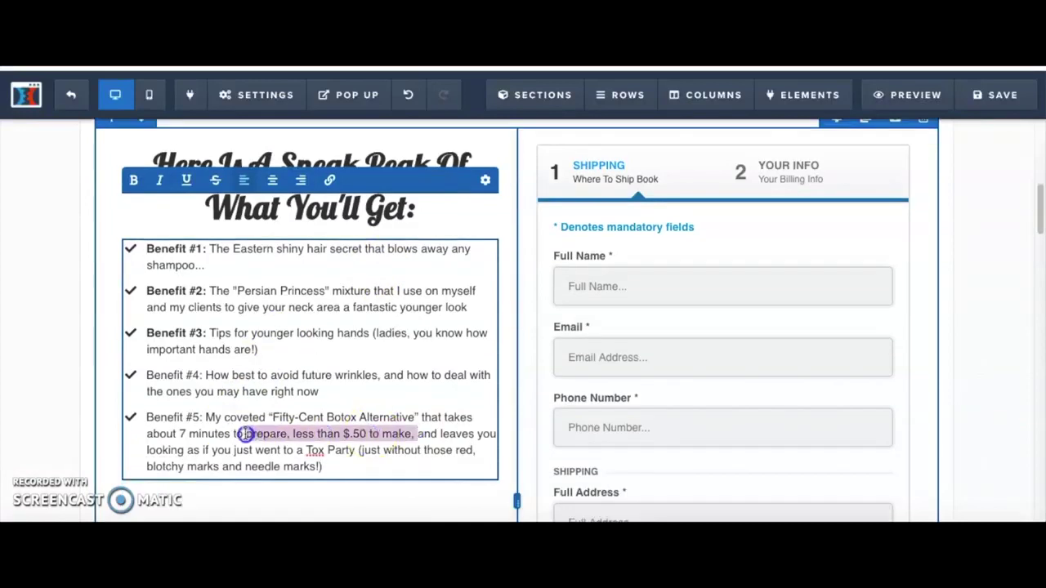
pyautogui.press('BackSpace')
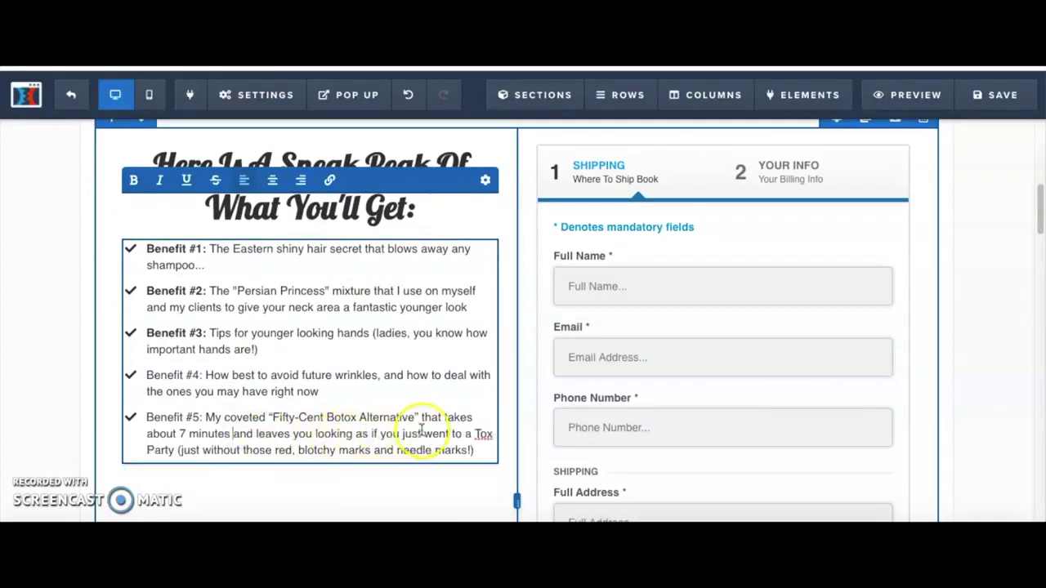
pyautogui.hotkey('ctrl', 'shift', 'End')
pyautogui.press('Delete')
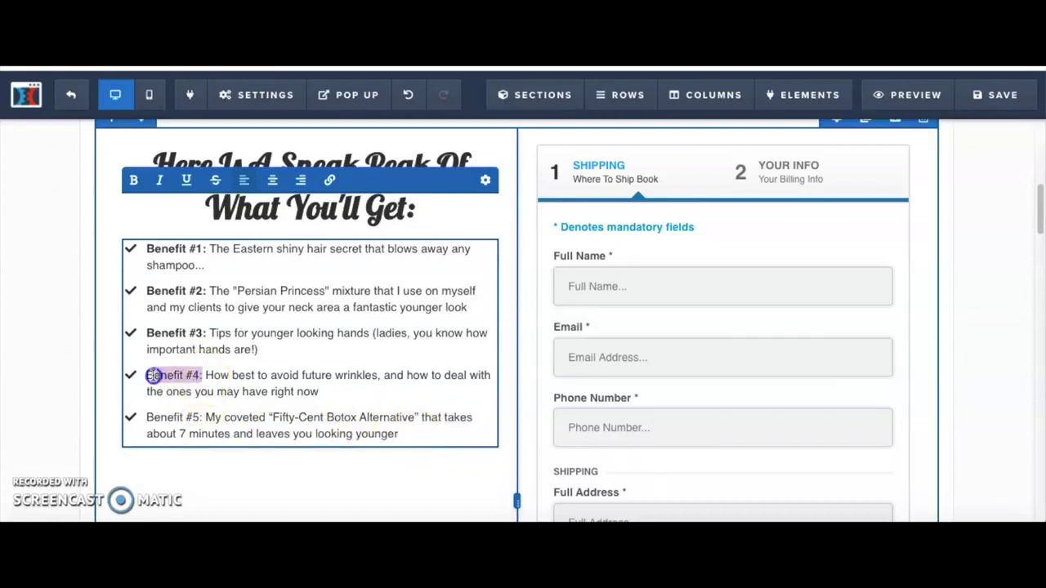
# Step: Make the "Benefit #4:" and "Benefit #5:" labels bold like the other benefit labels
pyautogui.hotkey('ctrl', 'b')
pyautogui.moveTo(146, 418); pyautogui.dragTo(203, 418)
pyautogui.hotkey('ctrl', 'b')
pyautogui.click(399, 448)
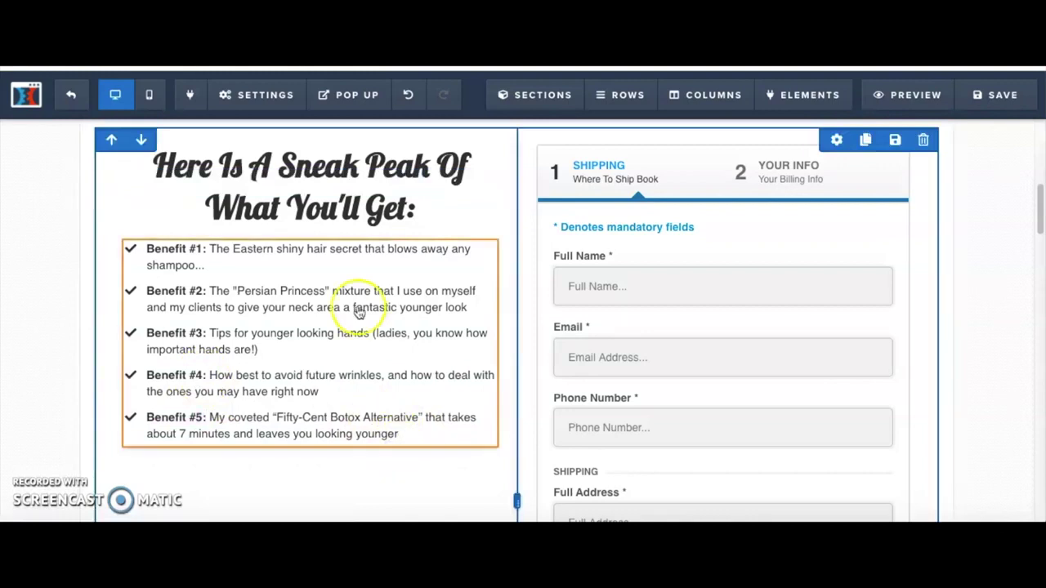
# Step: Set the benefit bullet list's font to Oswald and its font size to 24
pyautogui.click(401, 257)
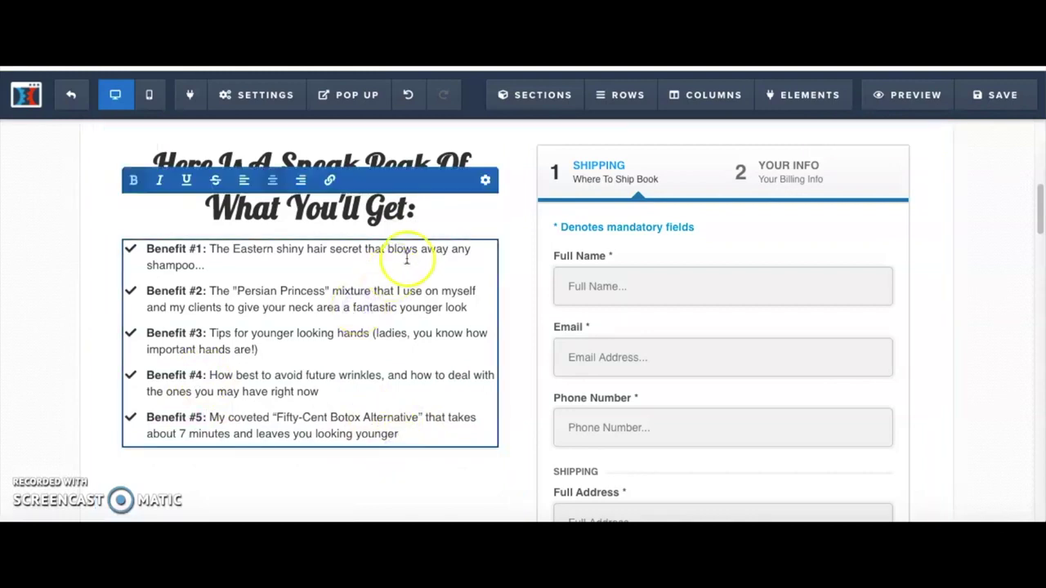
pyautogui.click(439, 449)
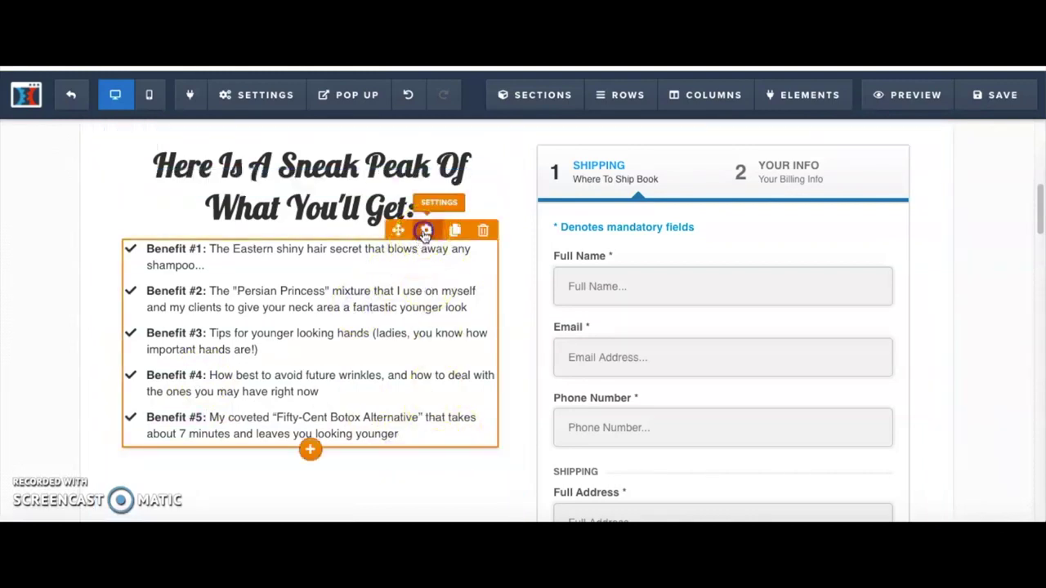
pyautogui.click(424, 231)
pyautogui.click(912, 363)
pyautogui.scroll(5, 899, 303)
pyautogui.click(866, 290)
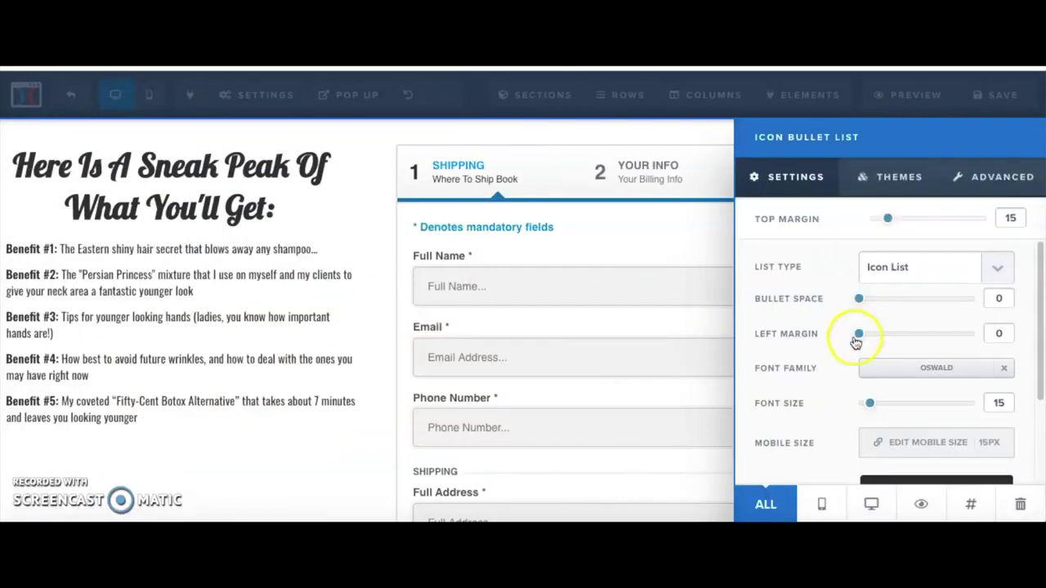
pyautogui.scroll(-1, 858, 344)
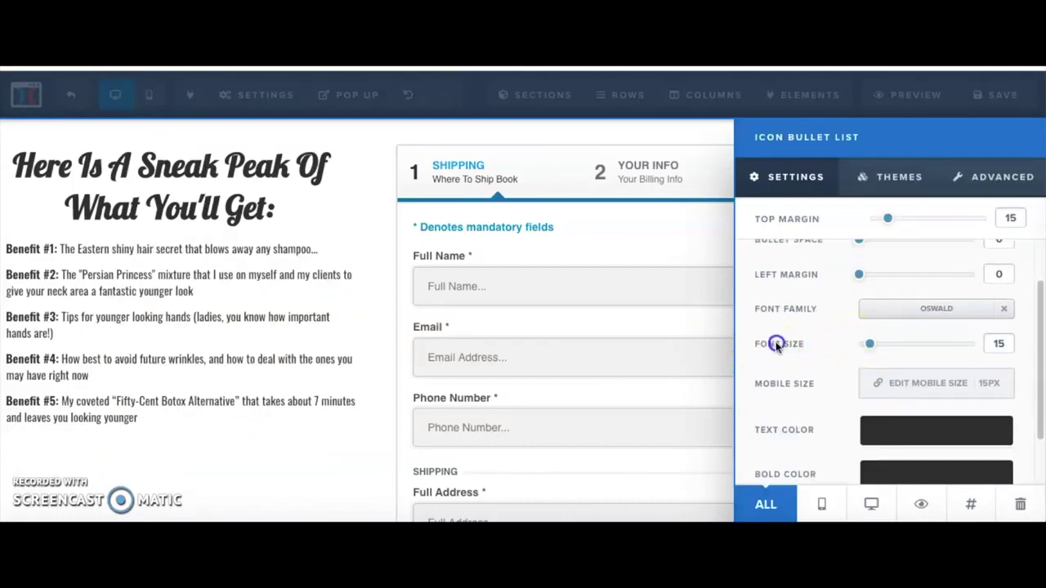
pyautogui.moveTo(879, 346); pyautogui.dragTo(885, 346)
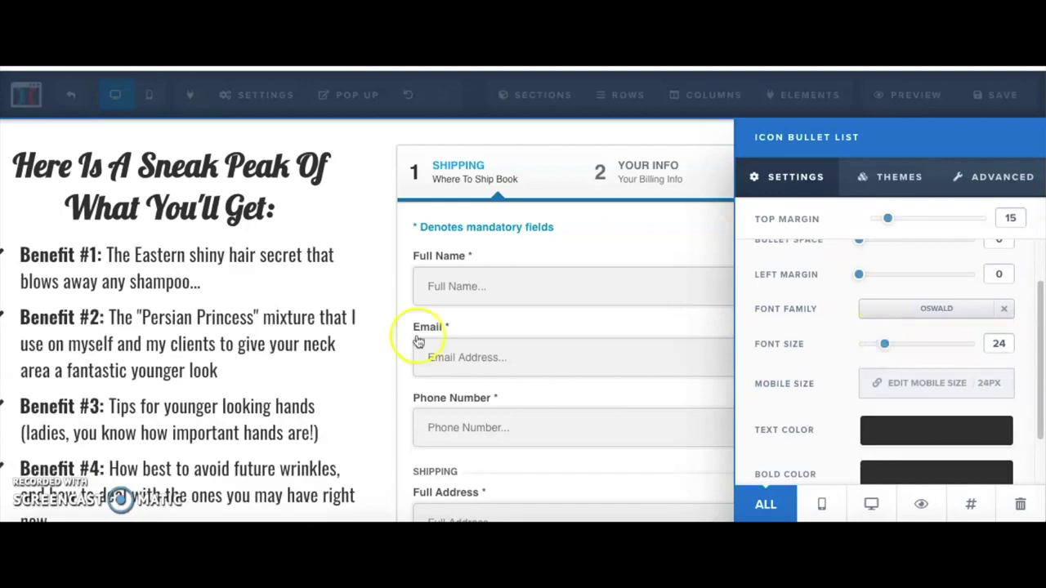
pyautogui.click(370, 377)
pyautogui.scroll(-3, 367, 376)
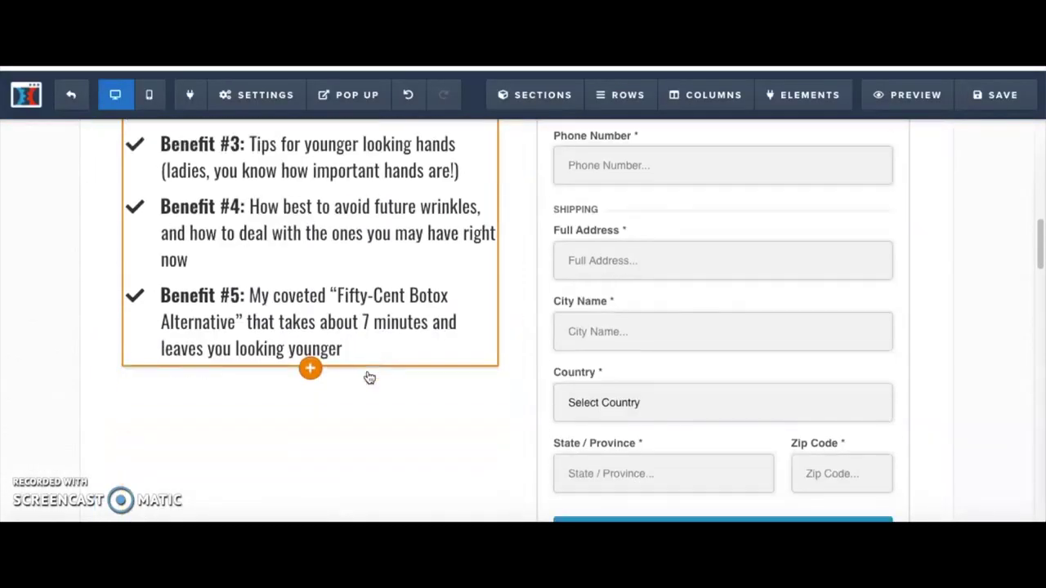
# Step: Set the two-step order form's Step #1 headline to "Personal Info" and its sub headline to "Personal Information"
pyautogui.scroll(5, 671, 312)
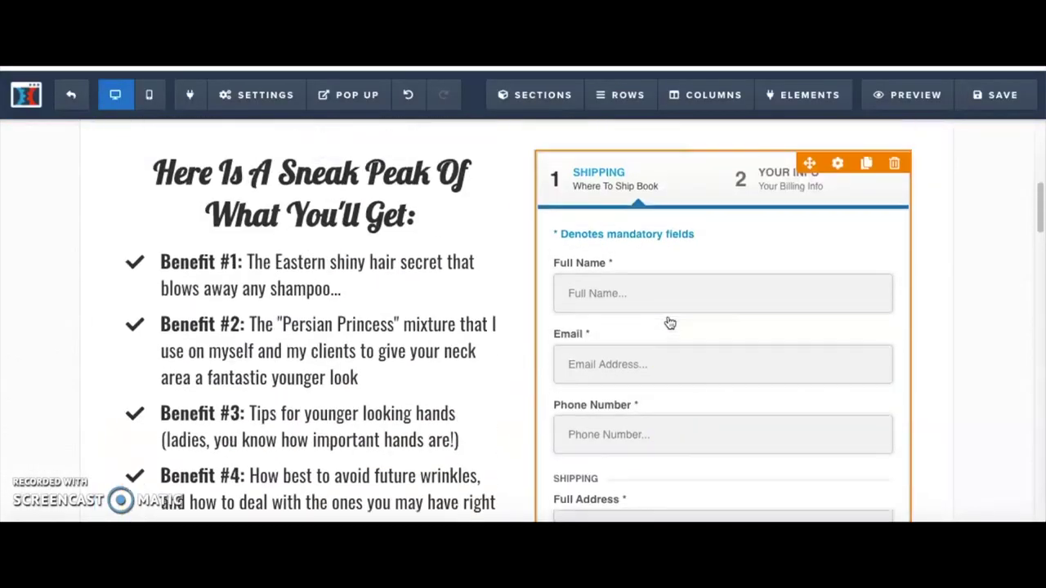
pyautogui.click(809, 236)
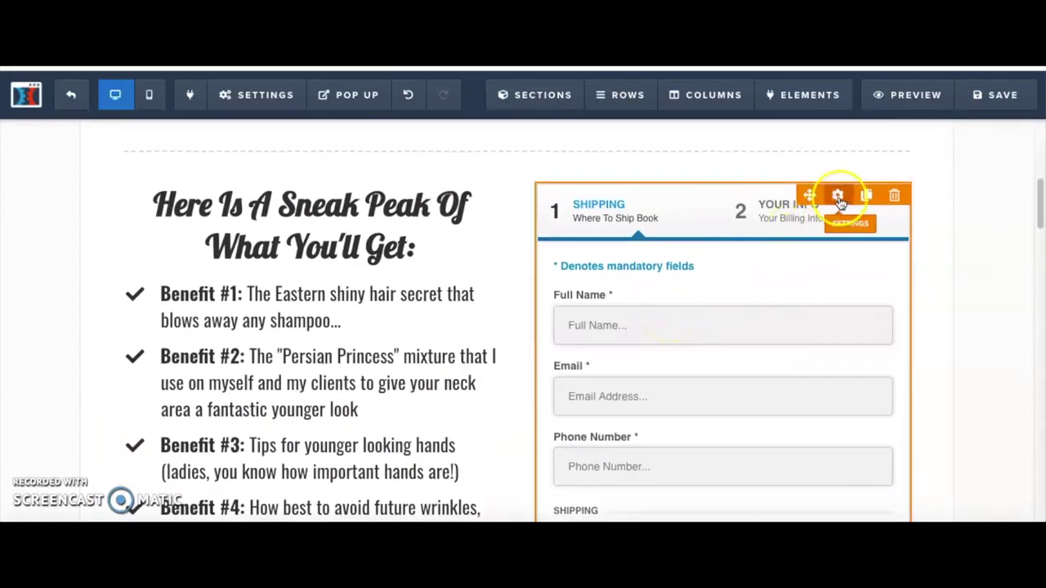
pyautogui.click(839, 199)
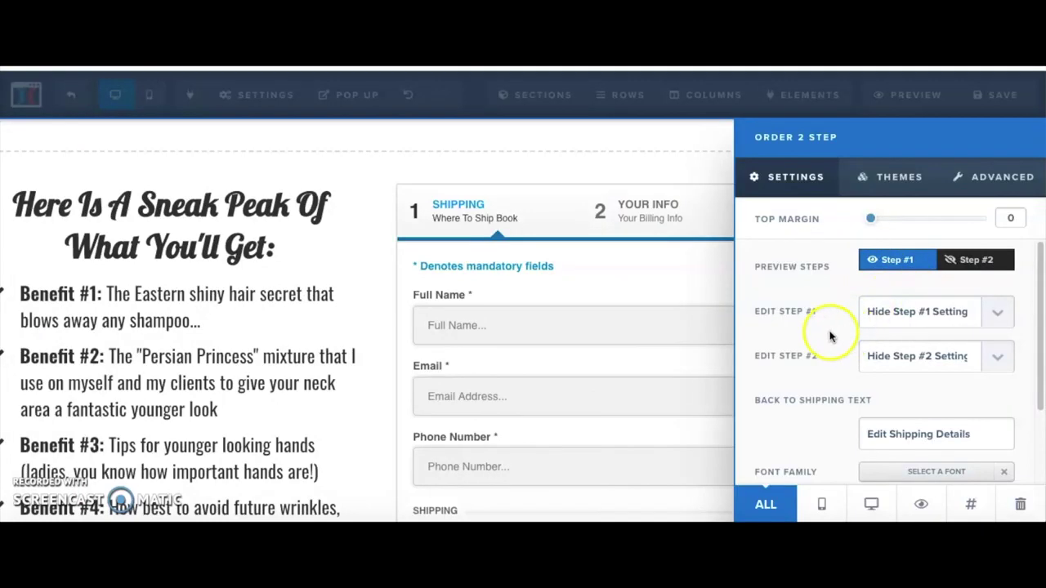
pyautogui.click(997, 318)
pyautogui.click(974, 332)
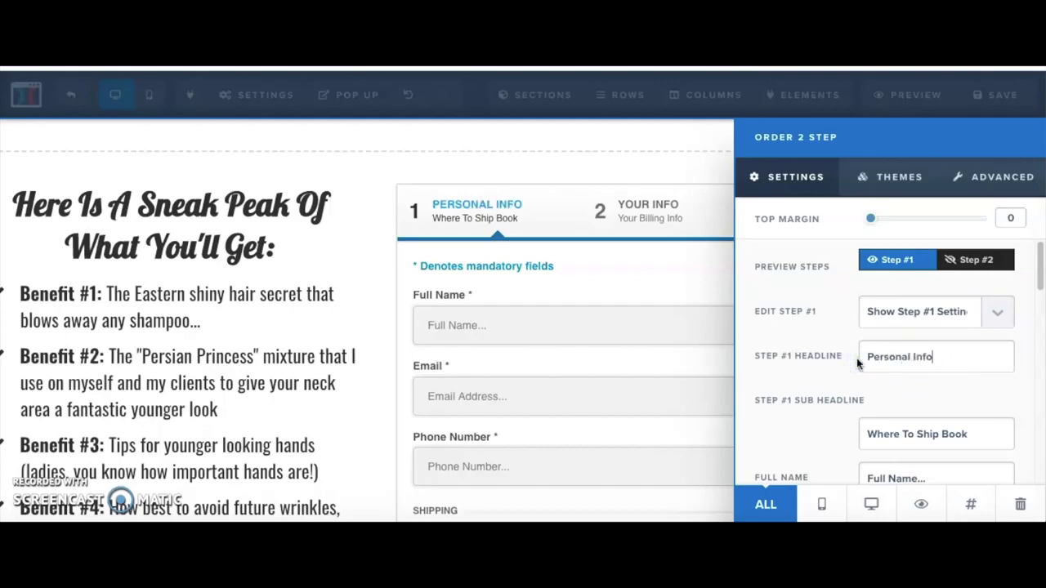
pyautogui.scroll(-1, 858, 364)
pyautogui.moveTo(990, 383); pyautogui.dragTo(886, 384)
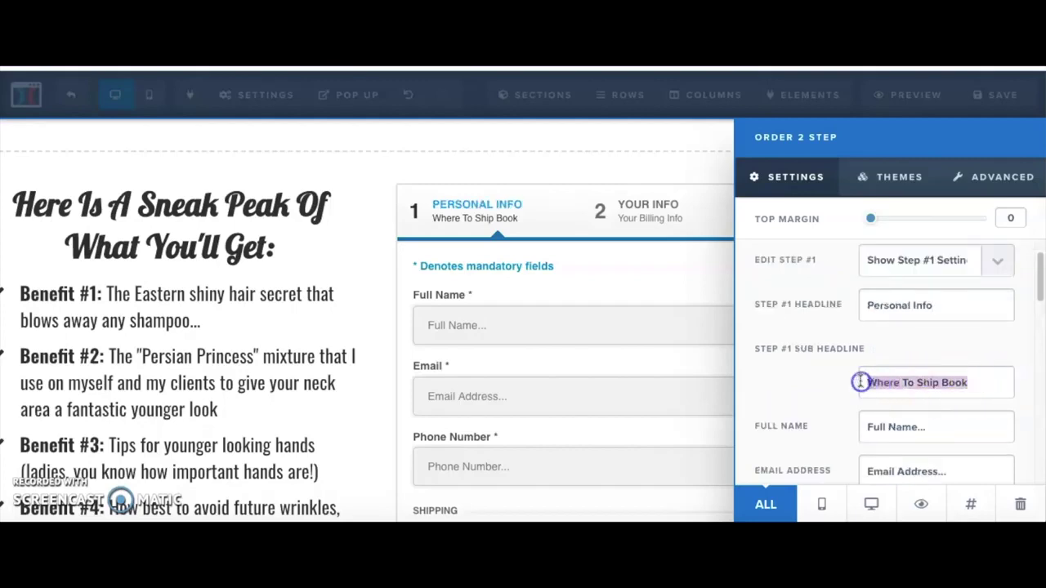
pyautogui.write('Personal Information')
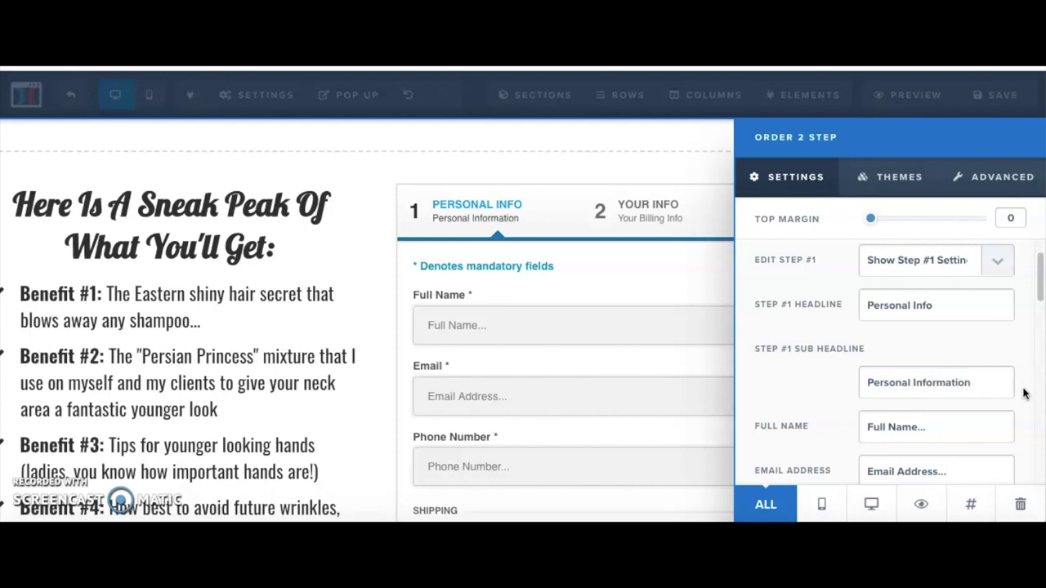
# Step: Hide the shipping fields in the two-step order form
pyautogui.click(990, 178)
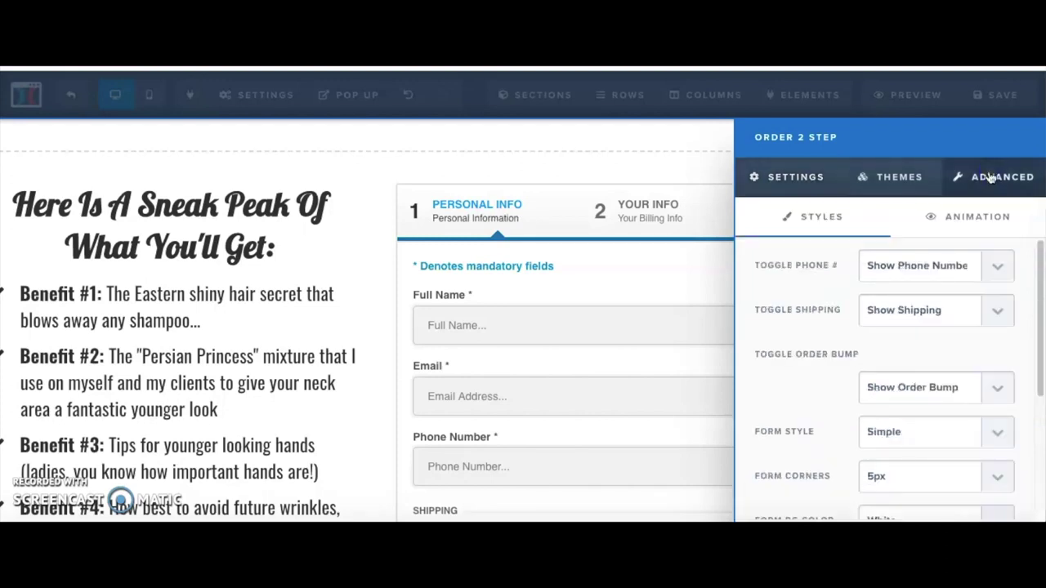
pyautogui.click(996, 315)
pyautogui.click(973, 334)
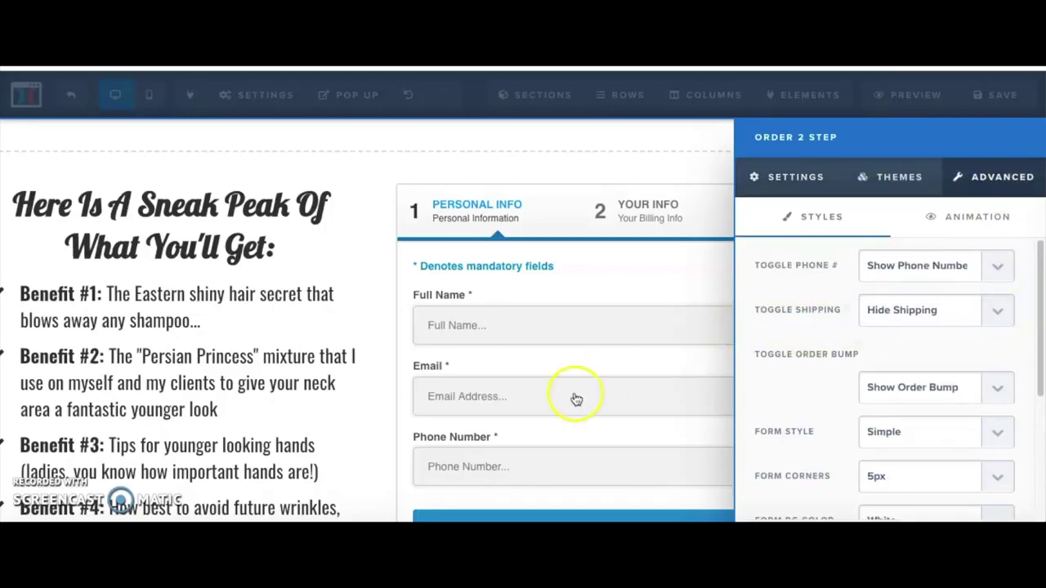
pyautogui.click(346, 401)
pyautogui.scroll(-4, 428, 374)
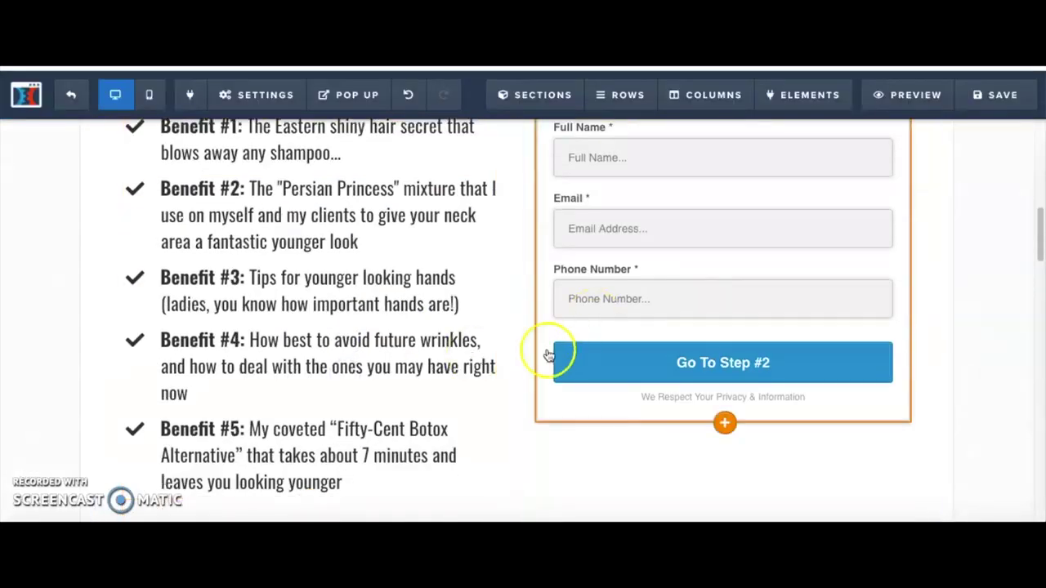
# Step: Reduce the benefit bullet list's font size slightly so the text takes up less height beside the order form
pyautogui.scroll(2, 546, 353)
pyautogui.moveTo(427, 205)
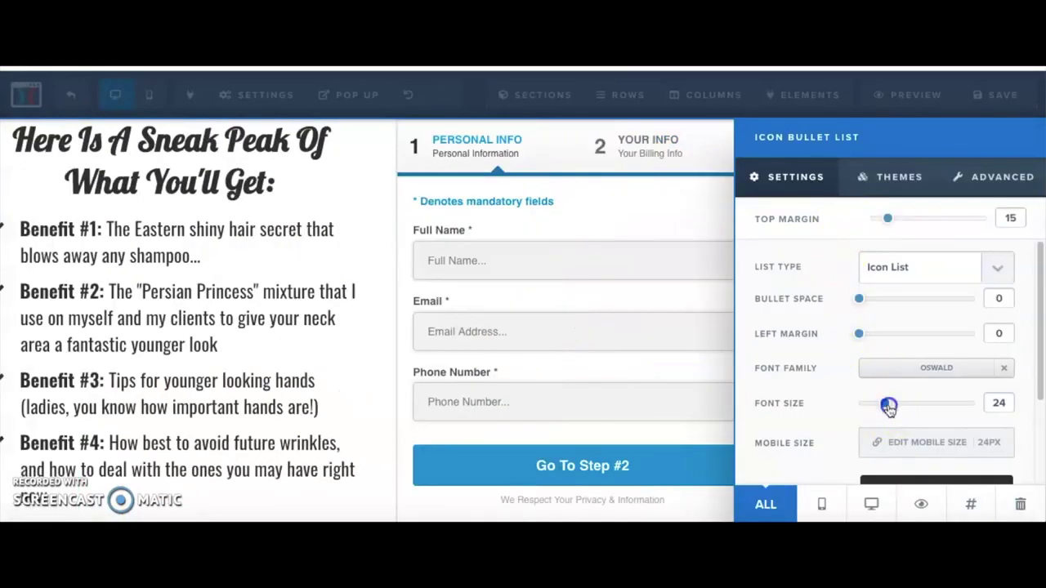
pyautogui.moveTo(888, 407); pyautogui.dragTo(882, 409)
pyautogui.click(243, 369)
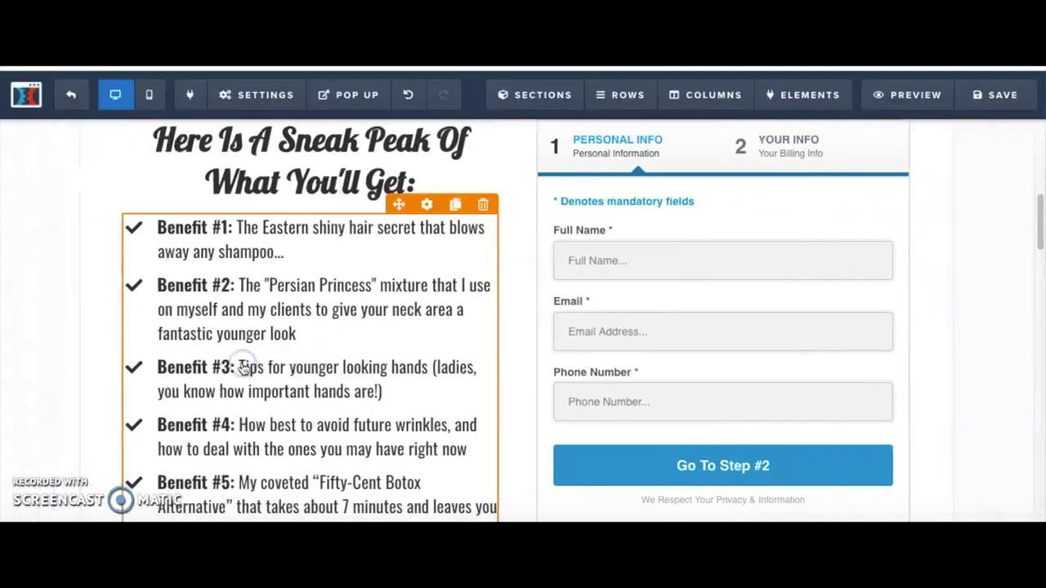
pyautogui.scroll(-2, 603, 369)
pyautogui.scroll(2, 465, 404)
pyautogui.scroll(1, 466, 409)
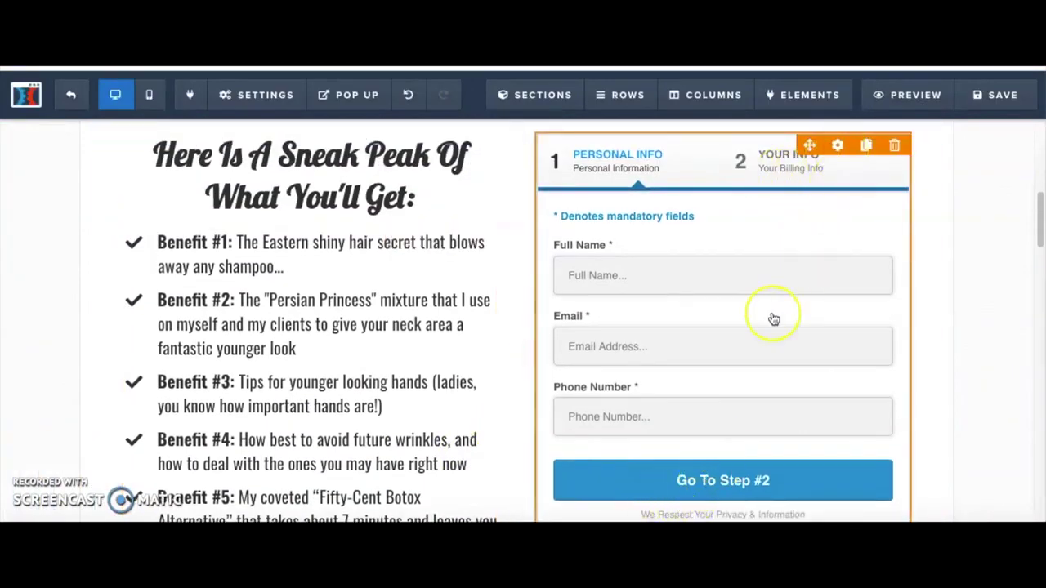
# Step: Delete the row below the order form that holds the yoga book image and placeholder text
pyautogui.scroll(-5, 773, 317)
pyautogui.scroll(-1, 801, 323)
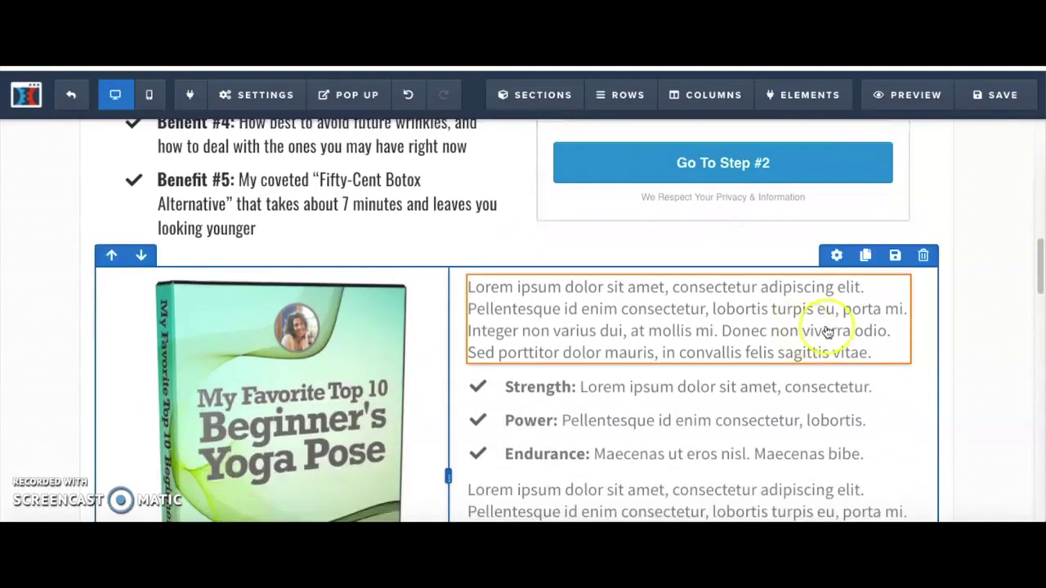
pyautogui.click(923, 255)
pyautogui.click(656, 119)
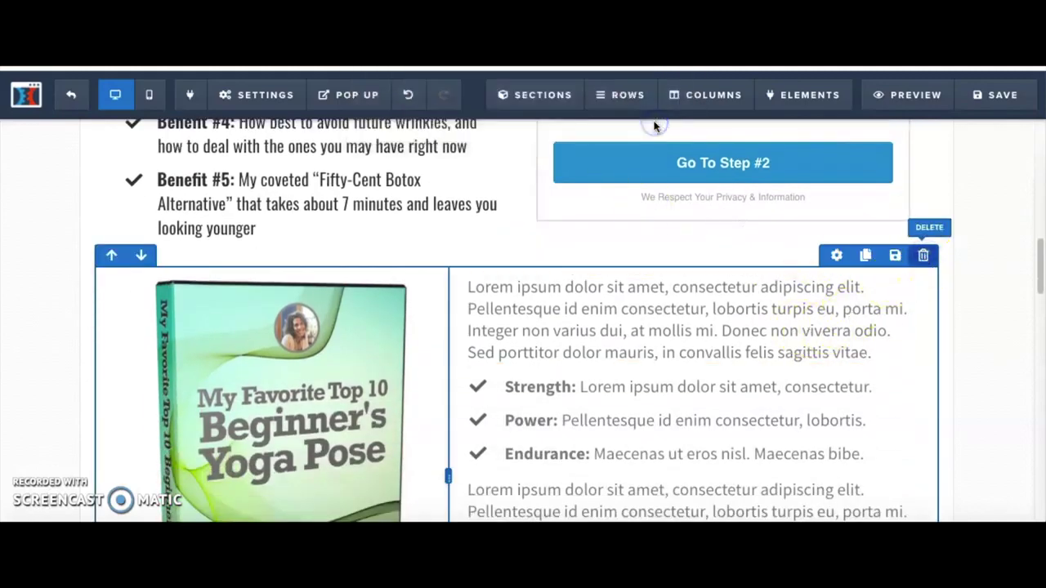
# Step: Change the two-step order form's button color to the dark purple from the recently used colors
pyautogui.scroll(3, 679, 275)
pyautogui.scroll(7, 727, 319)
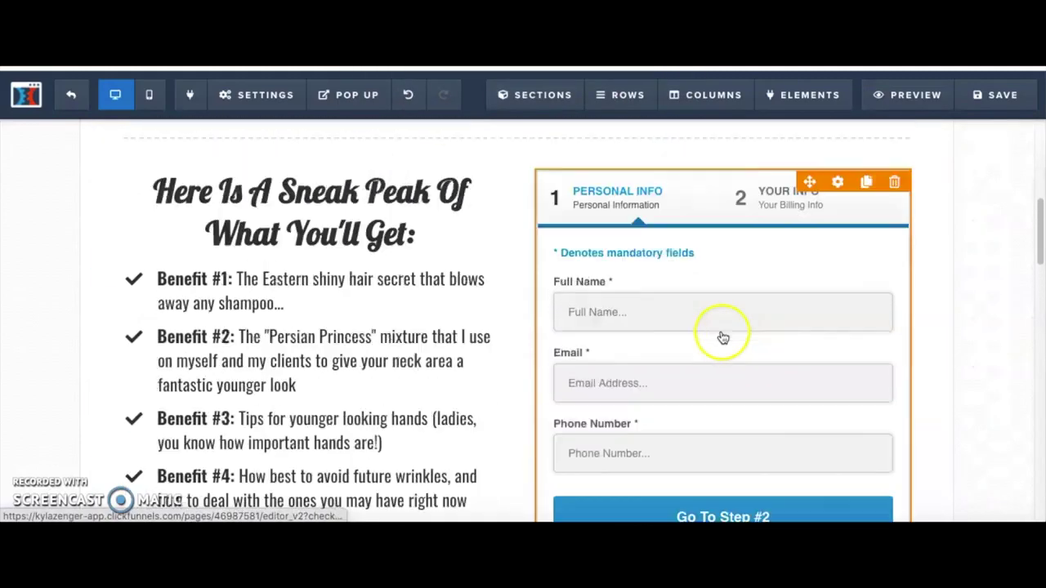
pyautogui.click(837, 221)
pyautogui.scroll(-10, 927, 367)
pyautogui.click(902, 456)
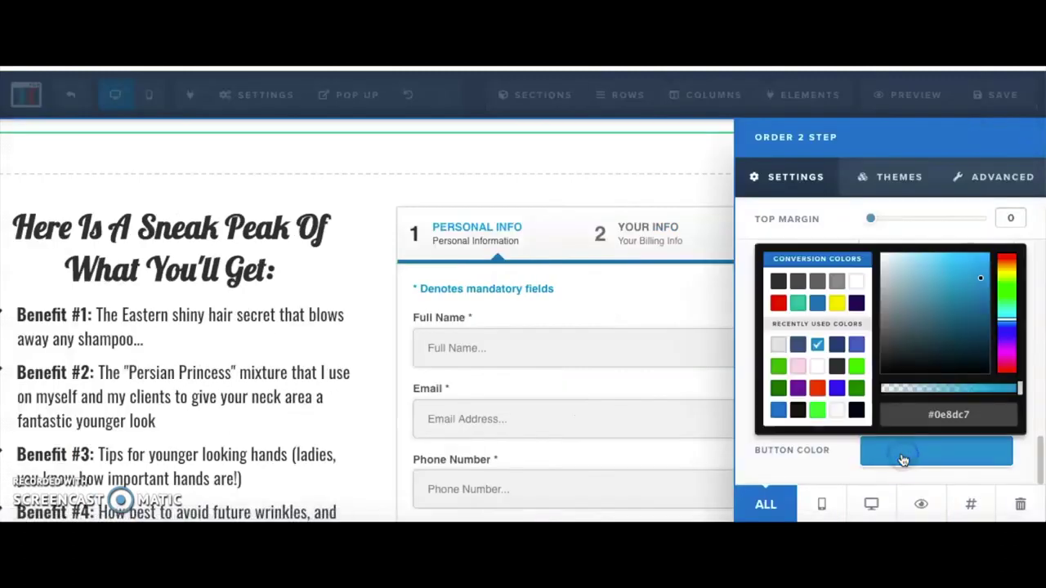
pyautogui.click(798, 399)
pyautogui.click(394, 435)
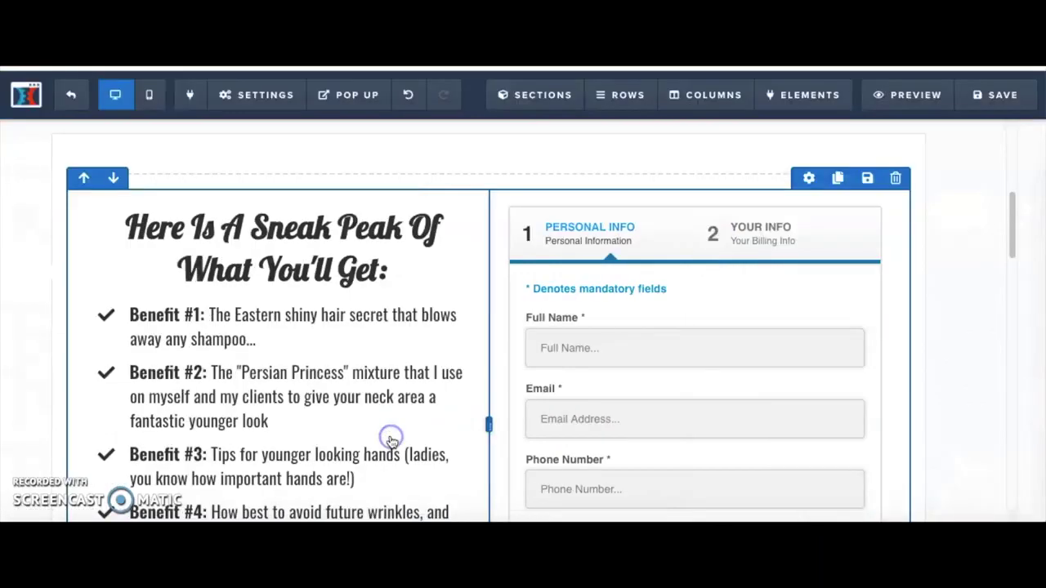
# Step: Compare the yoga placeholder content below the order form with the sales page mockup in Preview
pyautogui.scroll(4, 391, 442)
pyautogui.scroll(-10, 391, 442)
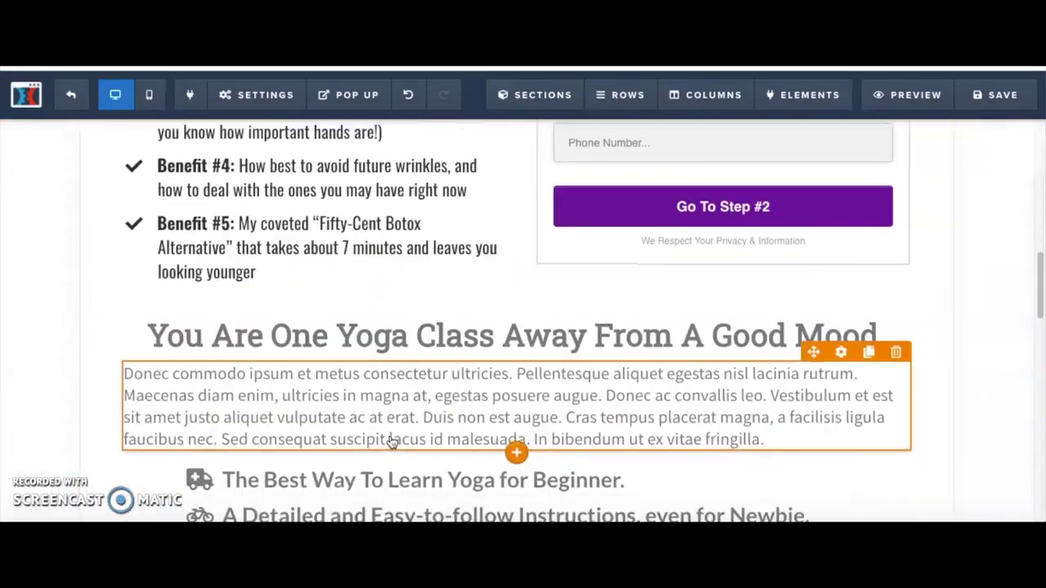
pyautogui.scroll(3, 684, 343)
pyautogui.click(684, 343)
pyautogui.scroll(-6, 685, 343)
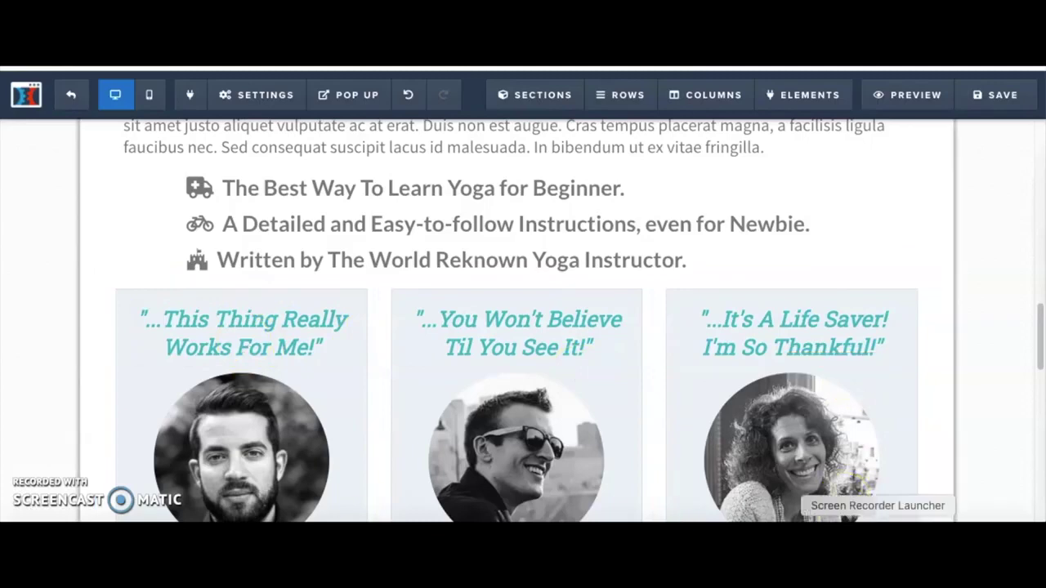
pyautogui.click(818, 520)
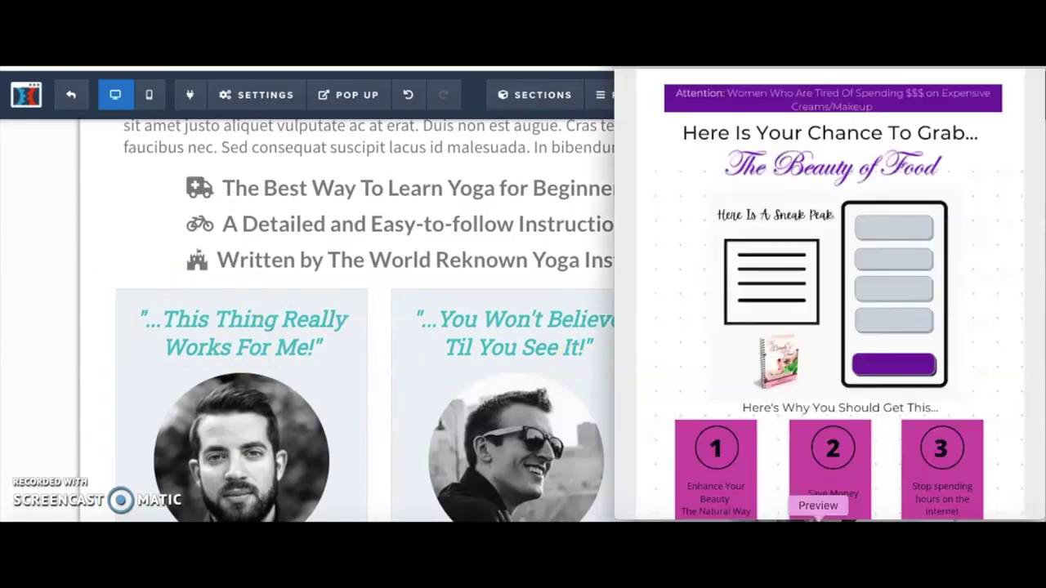
pyautogui.scroll(-1, 899, 409)
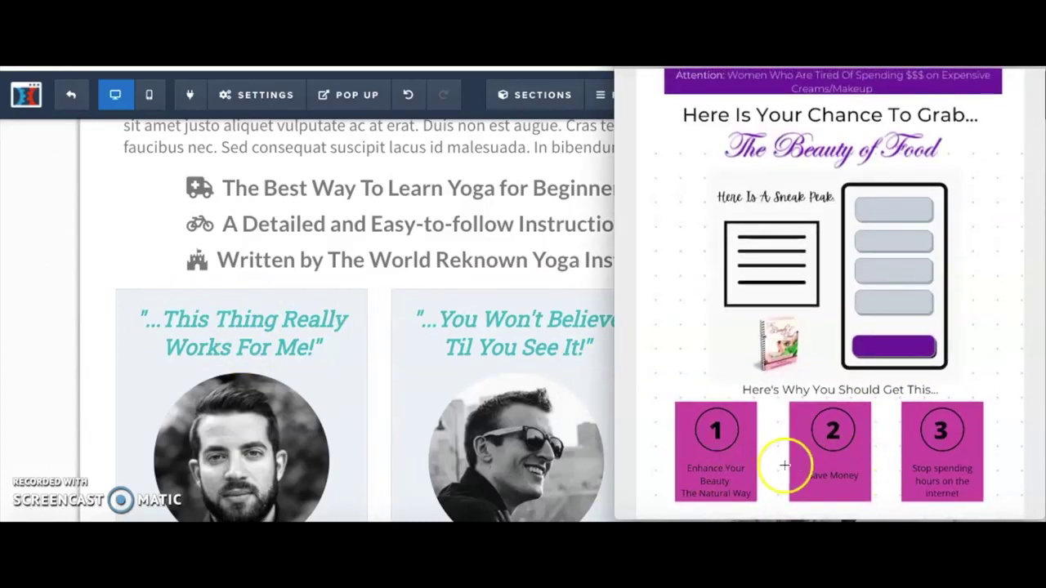
pyautogui.click(413, 343)
# Step: Delete the "You Are One Yoga Class Away From A Good Mood." row and the yoga icon list row below the order form
pyautogui.scroll(8, 413, 343)
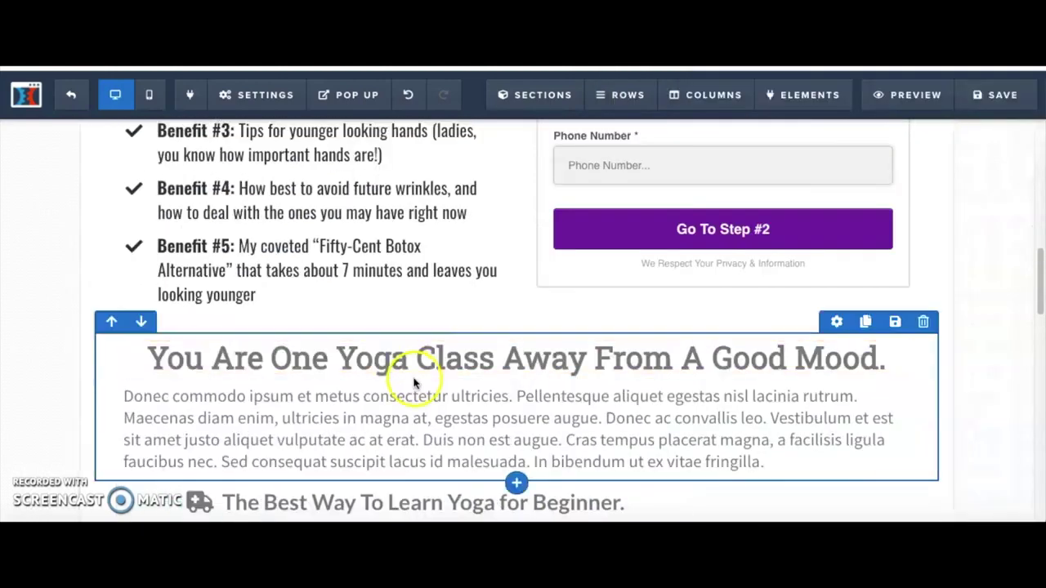
pyautogui.scroll(-1, 588, 408)
pyautogui.click(924, 268)
pyautogui.click(662, 119)
pyautogui.click(861, 268)
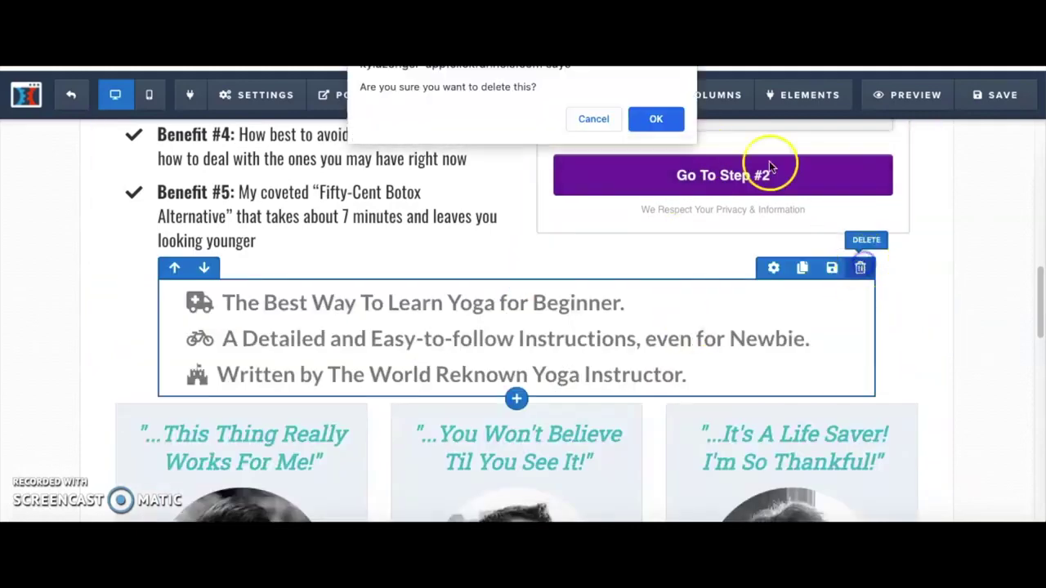
pyautogui.click(659, 120)
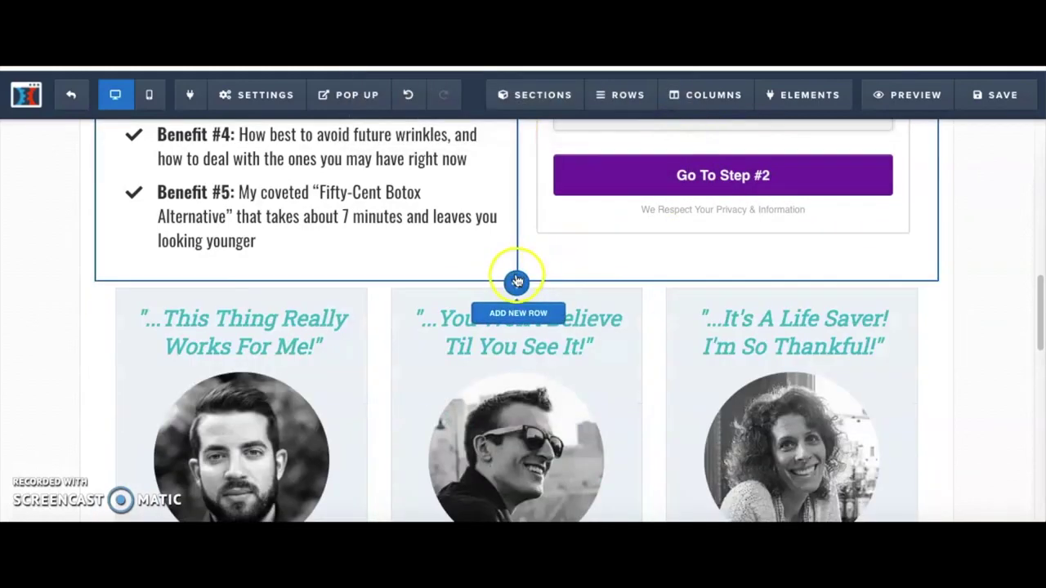
# Step: Add a single-column row between the order form and the testimonials, and place a headline element in it
pyautogui.click(517, 282)
pyautogui.click(791, 171)
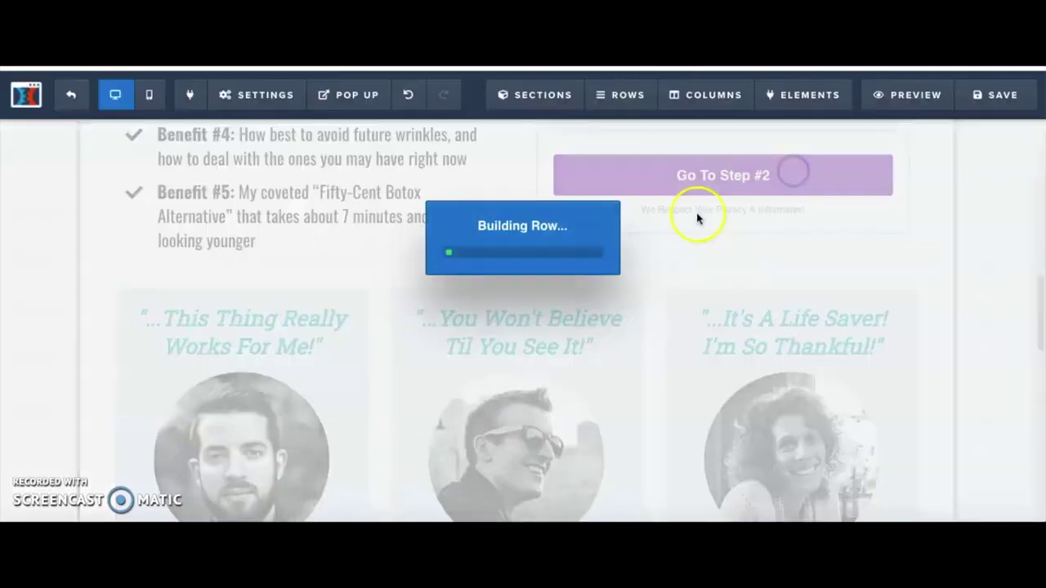
pyautogui.click(521, 311)
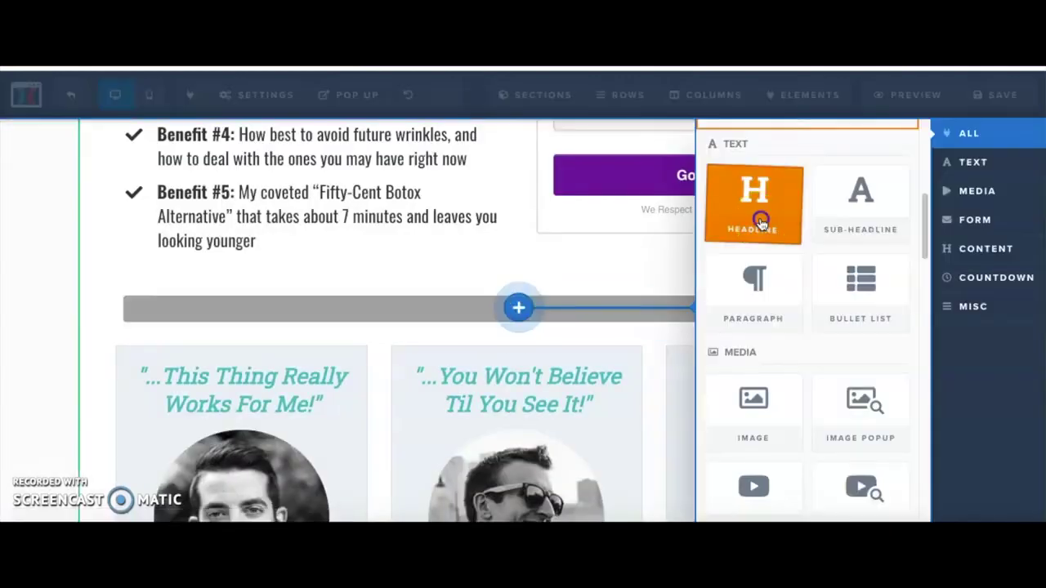
pyautogui.click(760, 225)
pyautogui.click(603, 312)
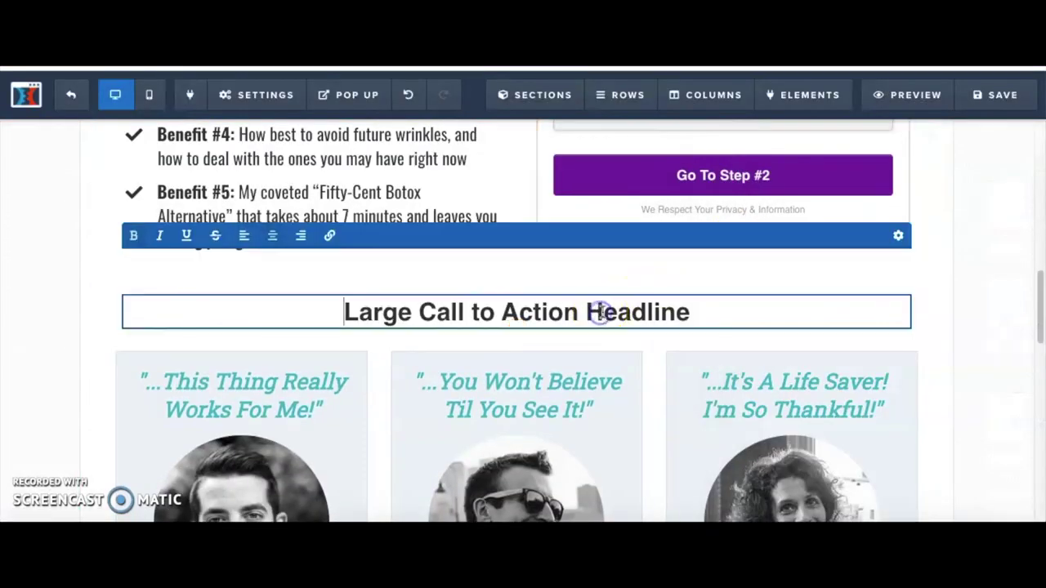
# Step: Replace the new headline with the text copied from the Word document, corrected to "You're Going to Love Beauty of Food!"
pyautogui.click(817, 513)
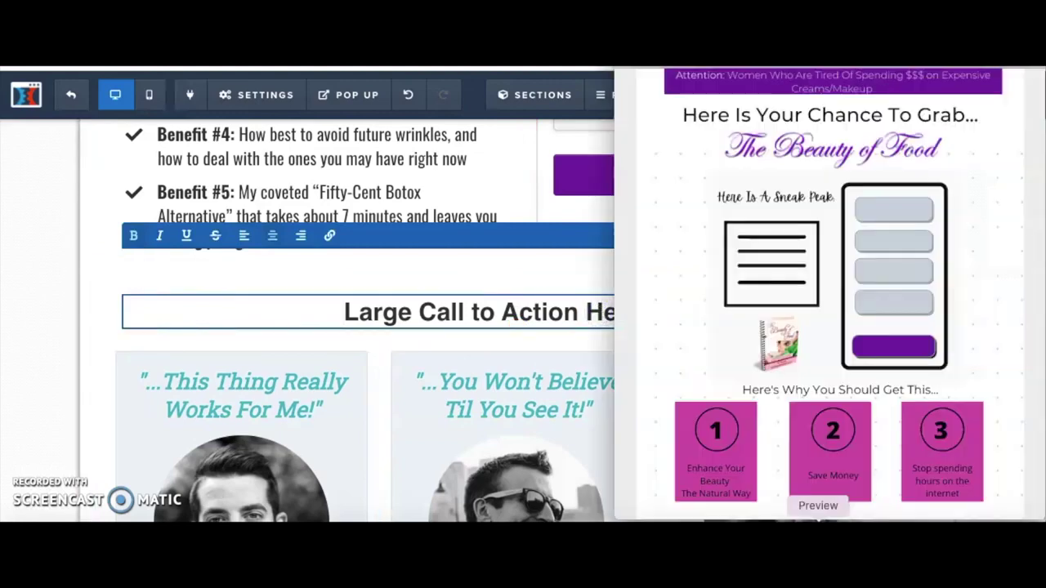
pyautogui.click(682, 311)
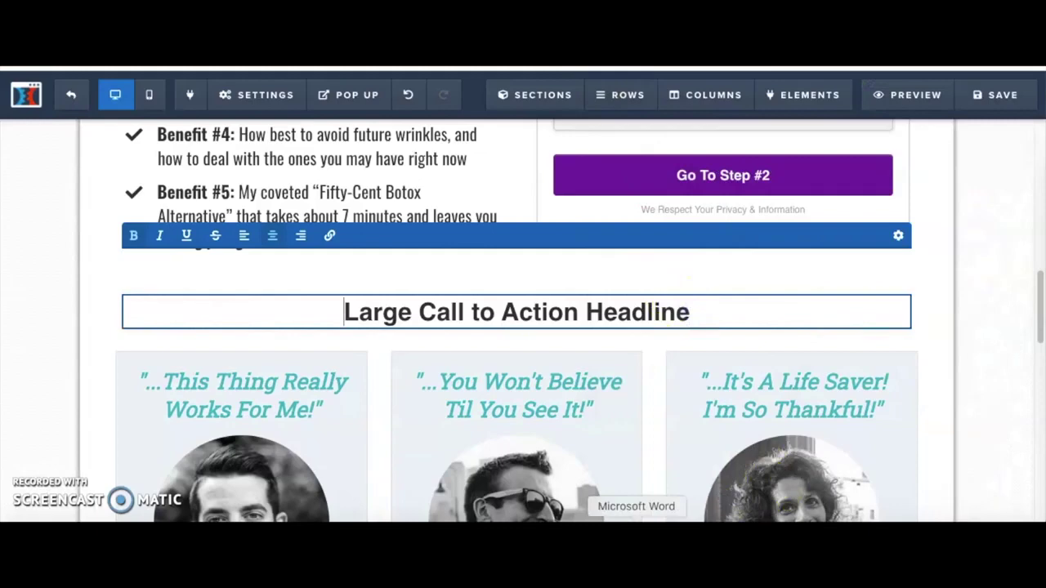
pyautogui.click(567, 515)
pyautogui.scroll(-2, 750, 349)
pyautogui.moveTo(740, 299); pyautogui.dragTo(548, 234)
pyautogui.hotkey('ctrl', 'c')
pyautogui.click(217, 334)
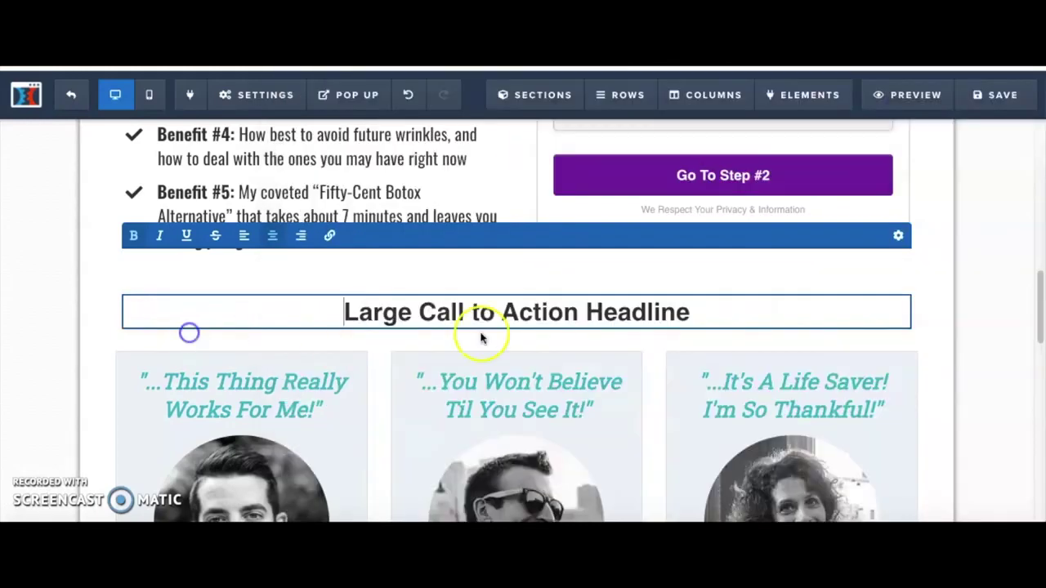
pyautogui.tripleClick(630, 310)
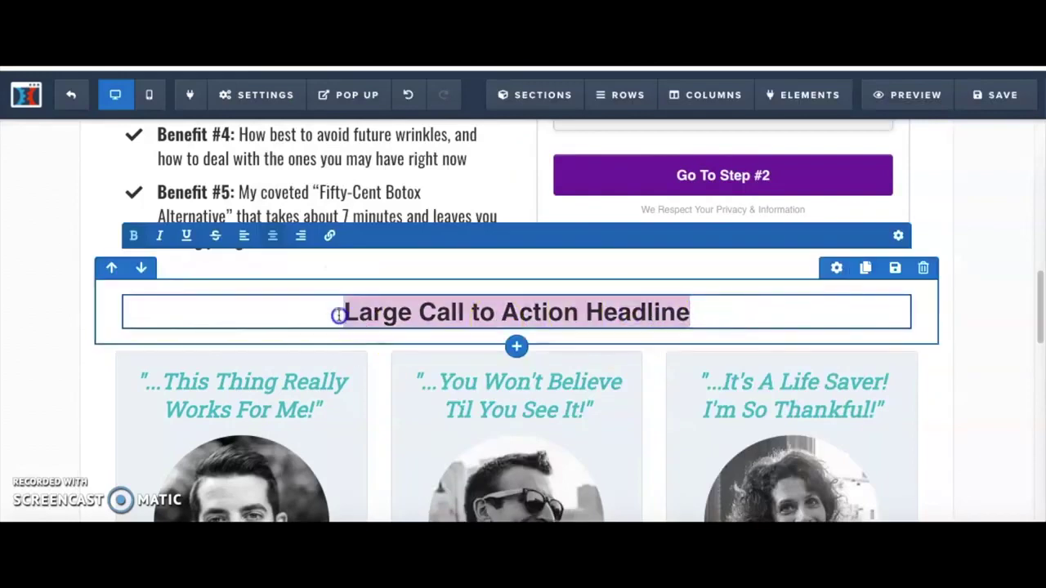
pyautogui.hotkey('ctrl', 'v')
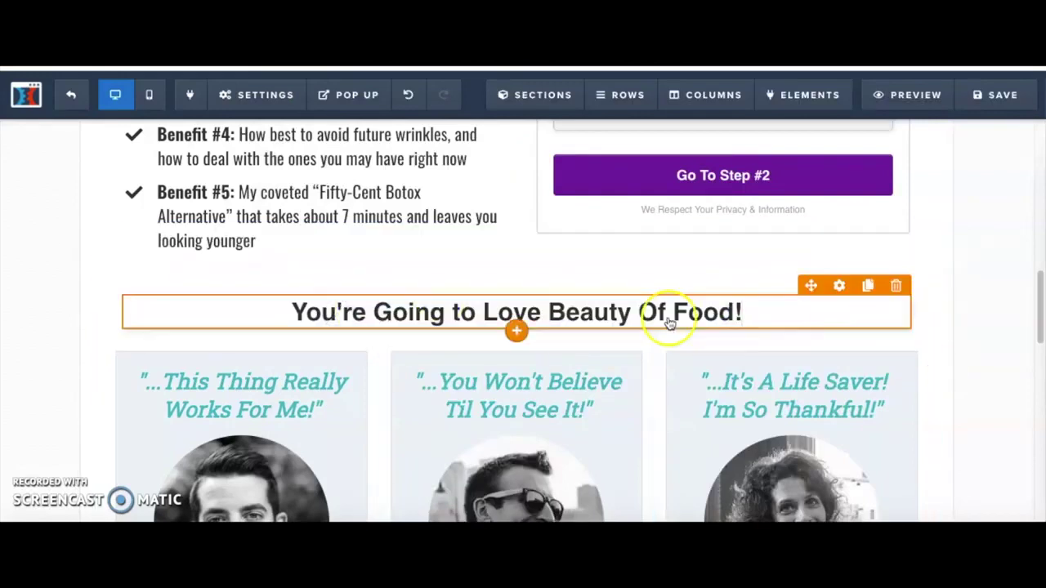
pyautogui.press('BackSpace')
pyautogui.write('o')
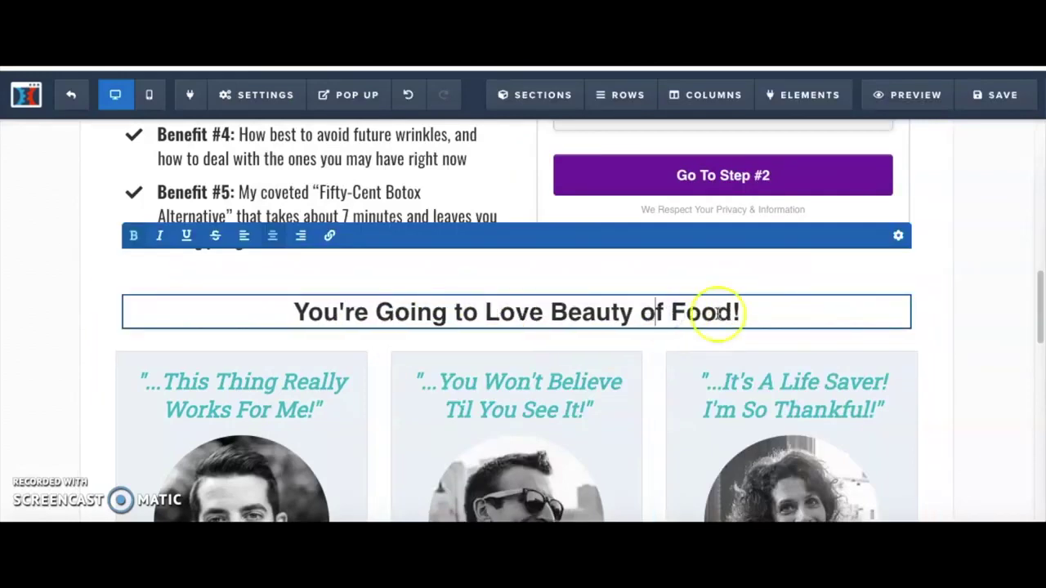
pyautogui.click(823, 325)
# Step: Set the "You're Going to Love Beauty of Food!" headline to the Lobster font at size 62
pyautogui.click(853, 299)
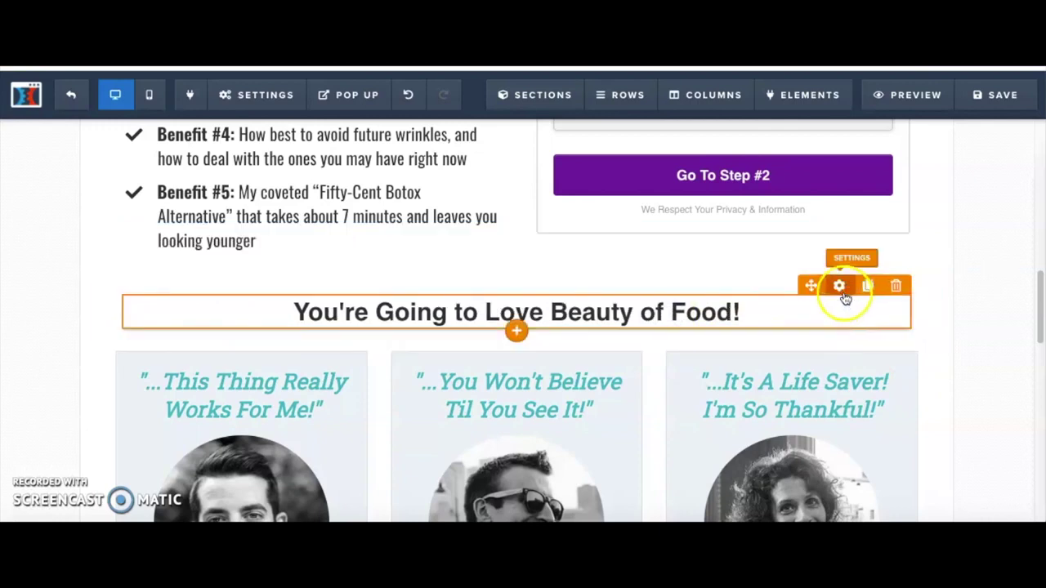
pyautogui.click(842, 288)
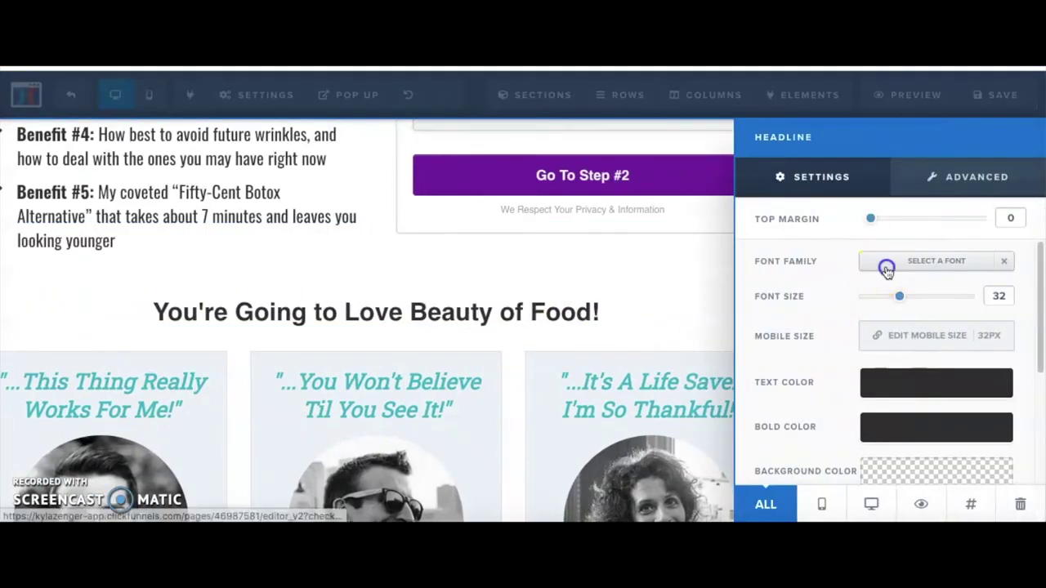
pyautogui.click(888, 269)
pyautogui.click(930, 273)
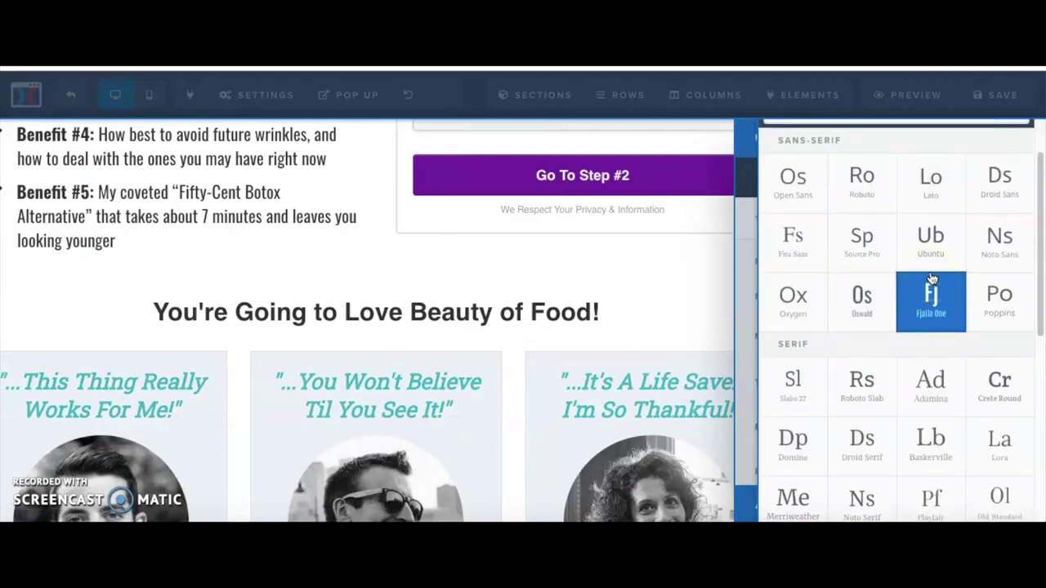
pyautogui.scroll(-5, 932, 278)
pyautogui.click(935, 236)
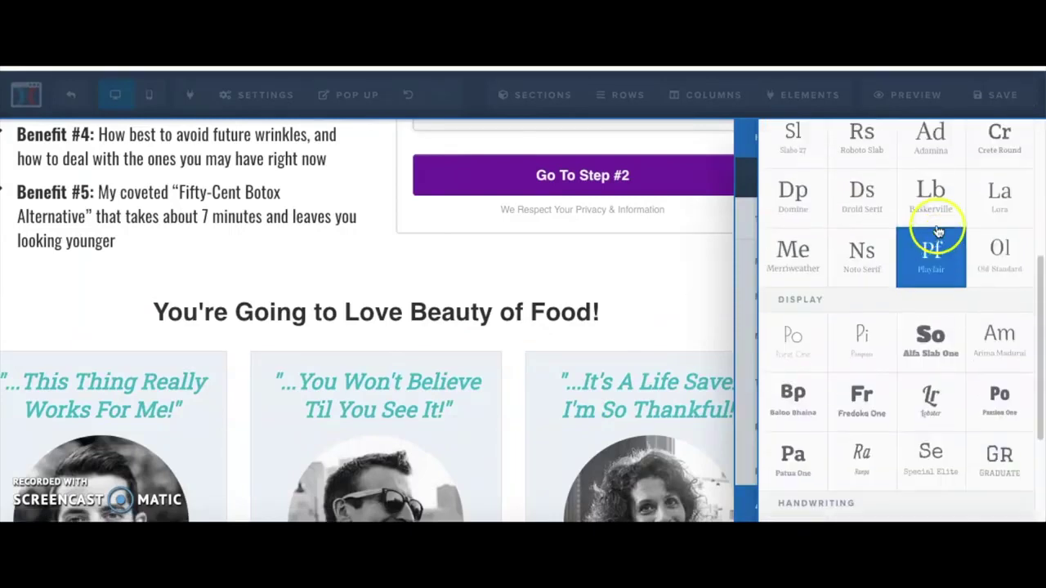
pyautogui.click(934, 363)
pyautogui.click(929, 415)
pyautogui.click(925, 406)
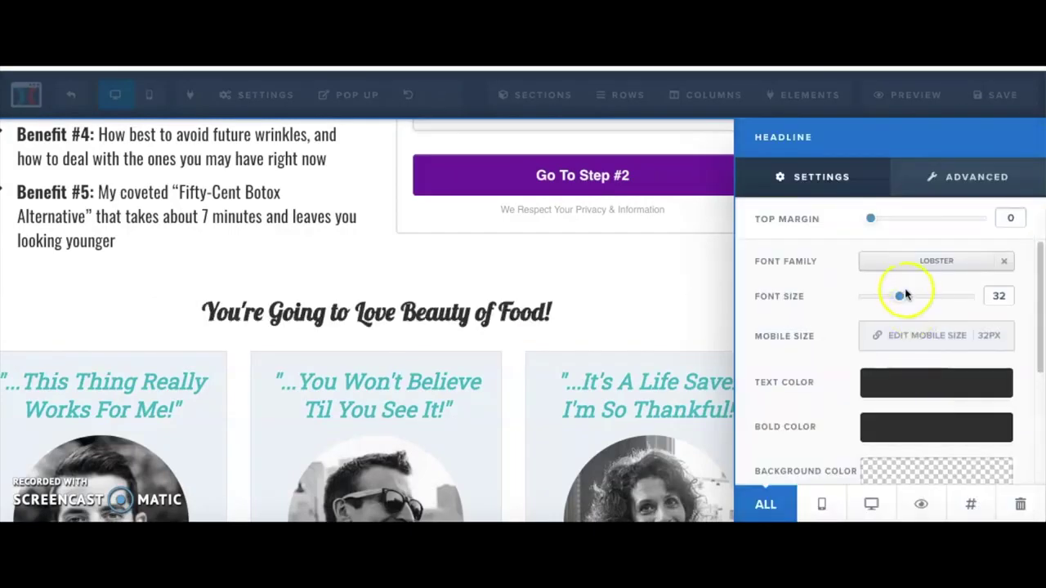
pyautogui.moveTo(902, 301); pyautogui.dragTo(957, 326)
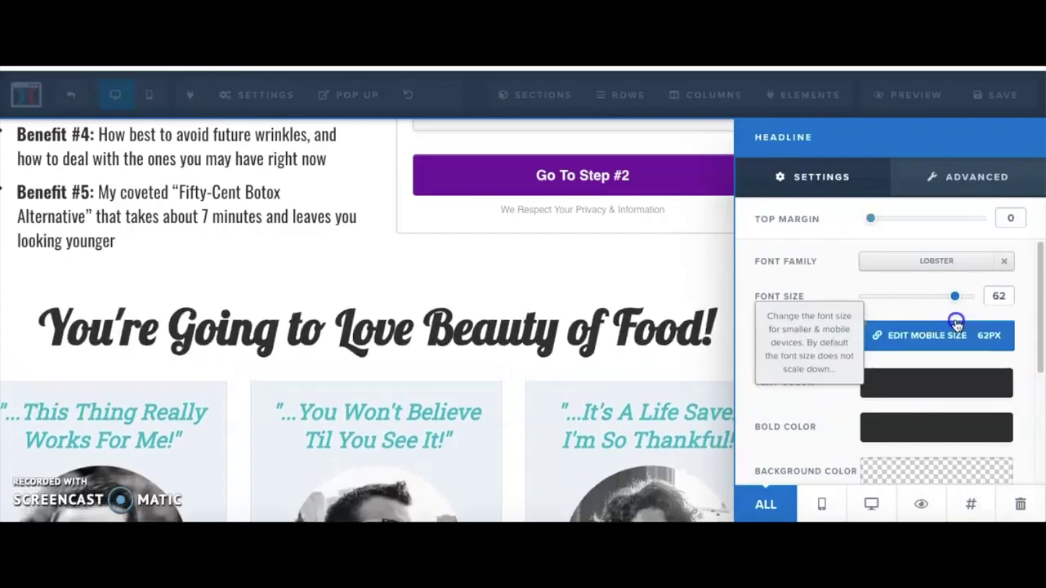
pyautogui.click(679, 280)
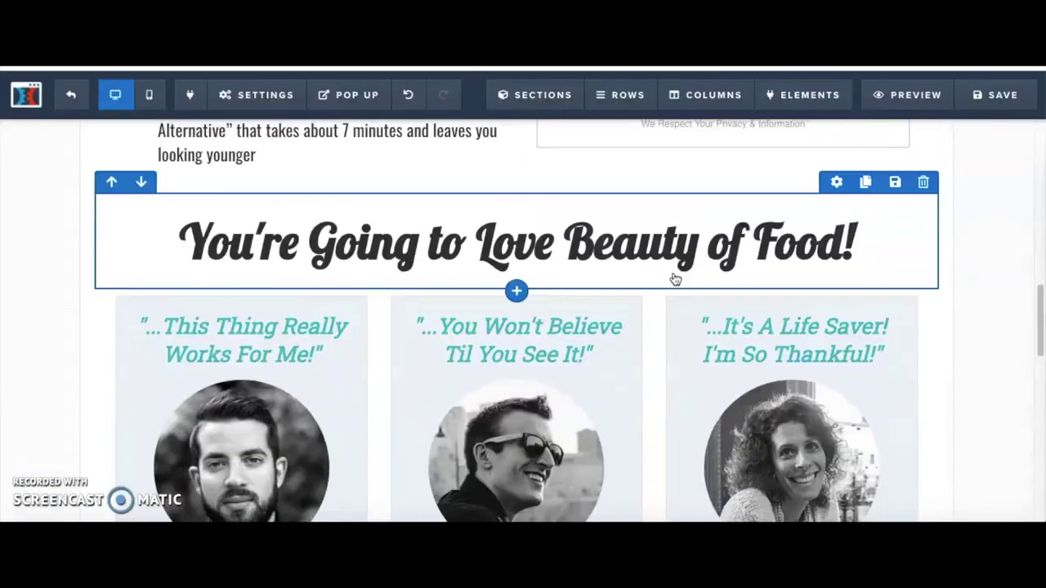
# Step: Review the three pink reason boxes and the "GRAB YOUR COPY NOW!" section with its Add To Cart button
pyautogui.scroll(-3, 673, 278)
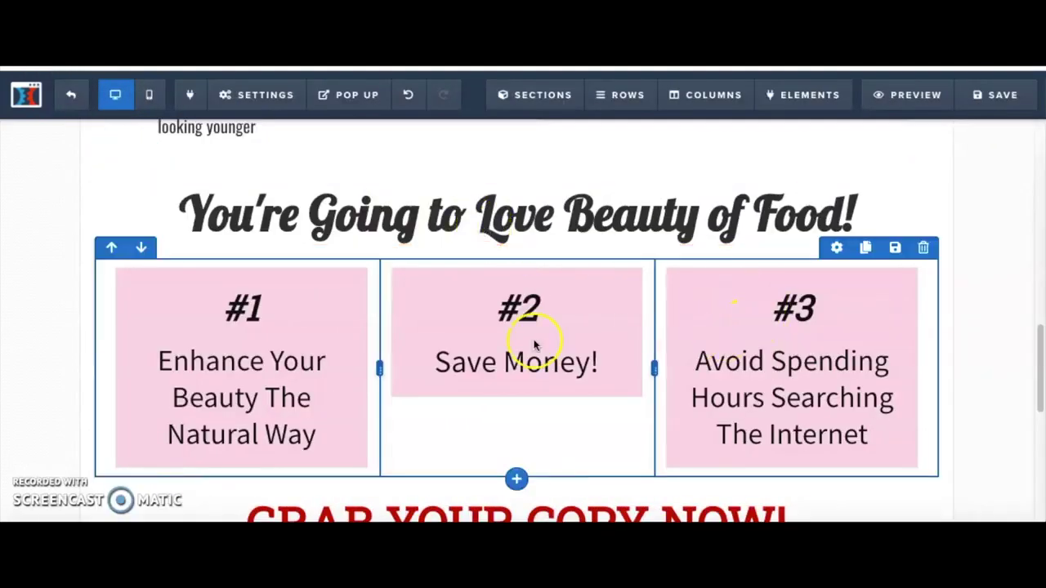
pyautogui.scroll(-3, 952, 331)
pyautogui.scroll(1, 953, 331)
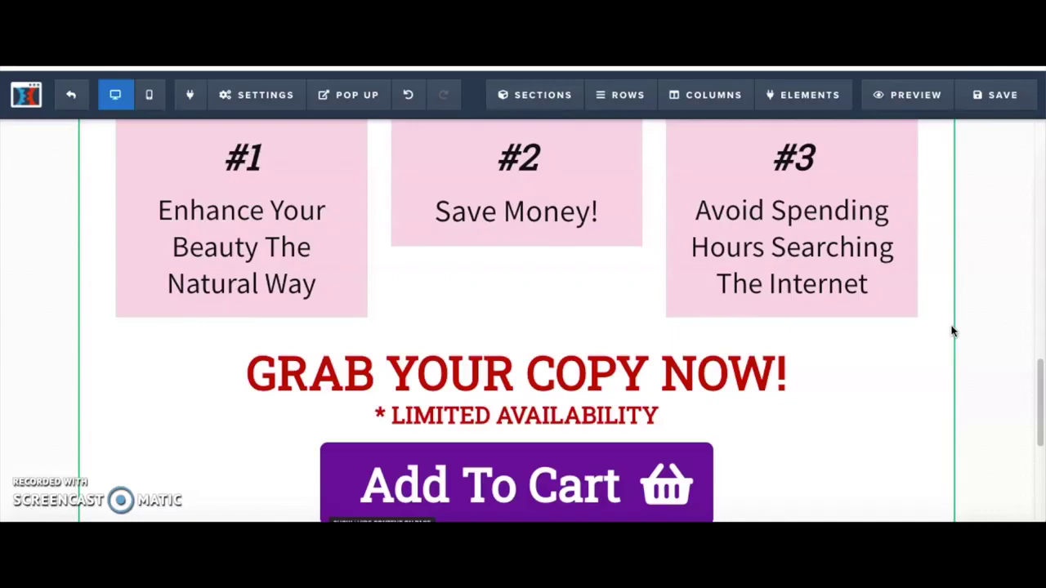
pyautogui.scroll(1, 952, 331)
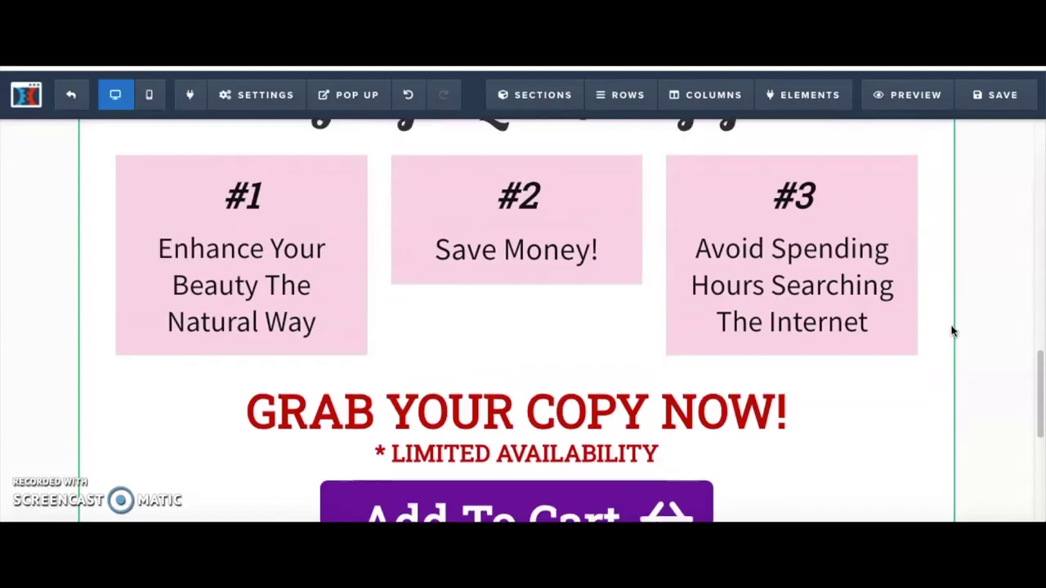
pyautogui.scroll(-1, 952, 331)
pyautogui.scroll(-5, 952, 331)
pyautogui.scroll(5, 952, 331)
pyautogui.scroll(-3, 952, 331)
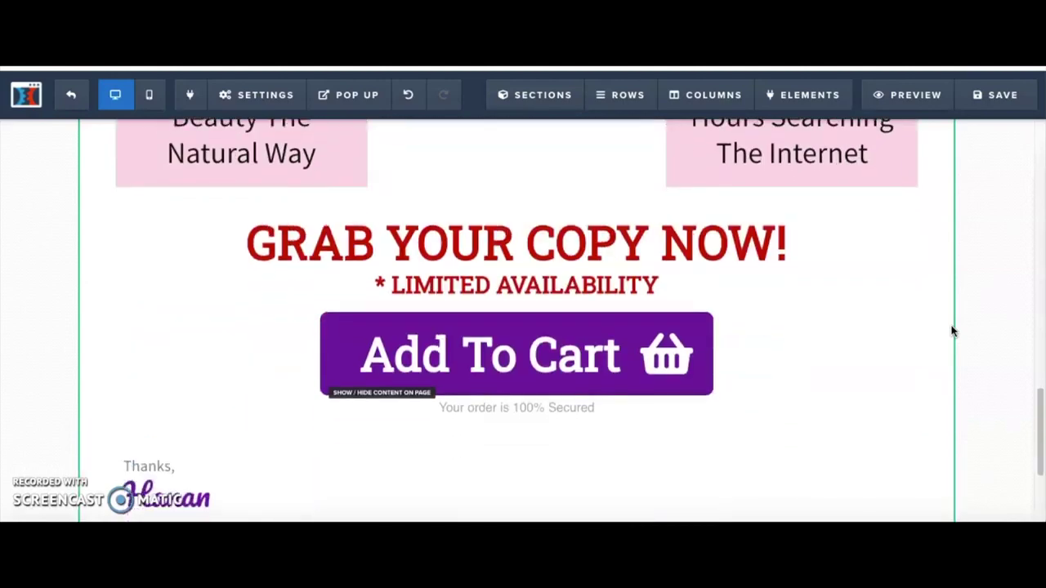
# Step: Change the Add To Cart button's action from show/hide to scroll to row / section on page
pyautogui.click(774, 306)
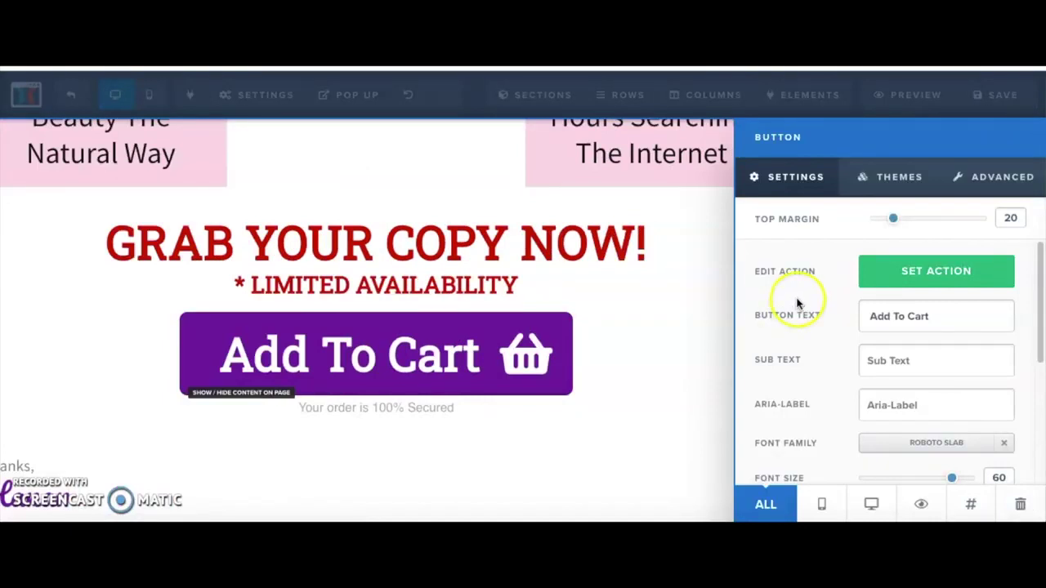
pyautogui.click(925, 282)
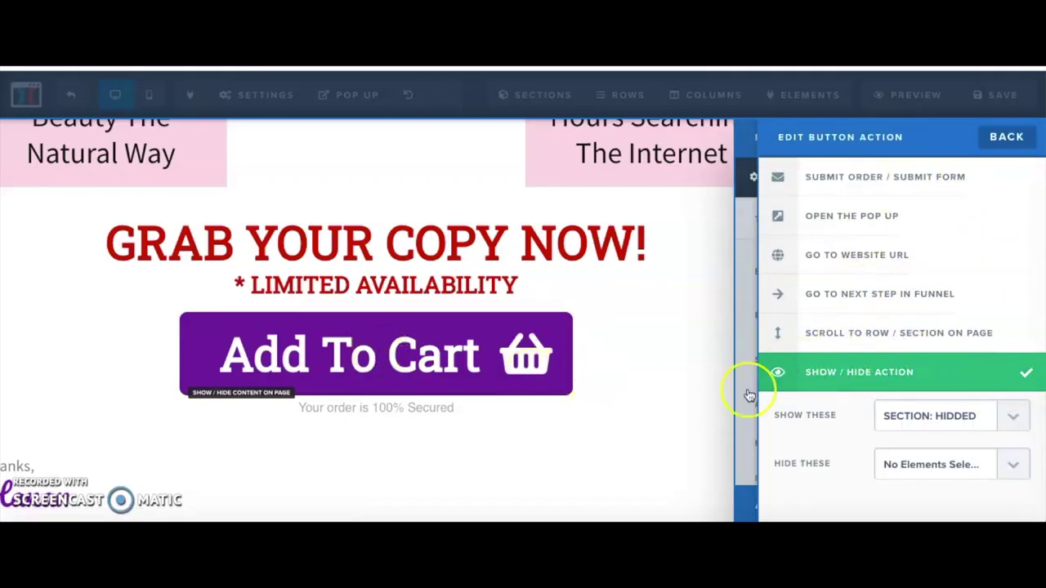
pyautogui.click(846, 343)
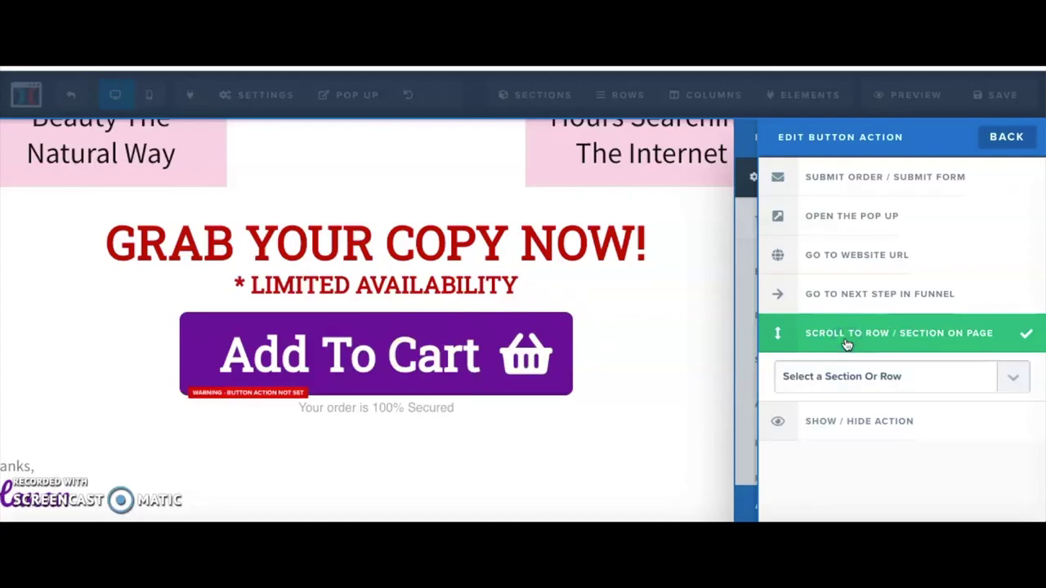
pyautogui.click(575, 370)
# Step: Title the two-column row holding the benefits list and checkout form "order form" in its CSS info
pyautogui.scroll(5, 573, 370)
pyautogui.scroll(-4, 572, 371)
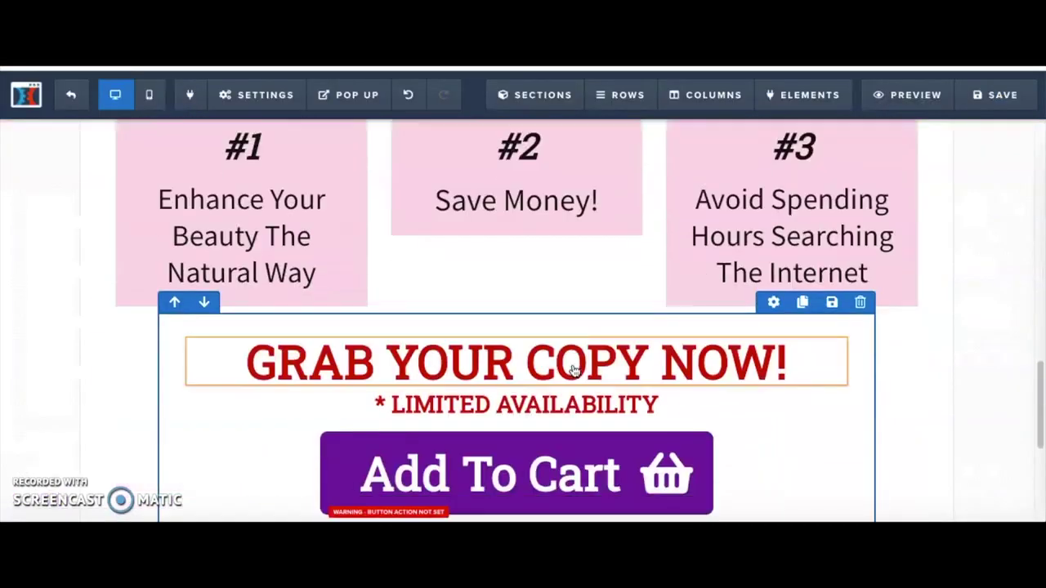
pyautogui.scroll(6, 509, 482)
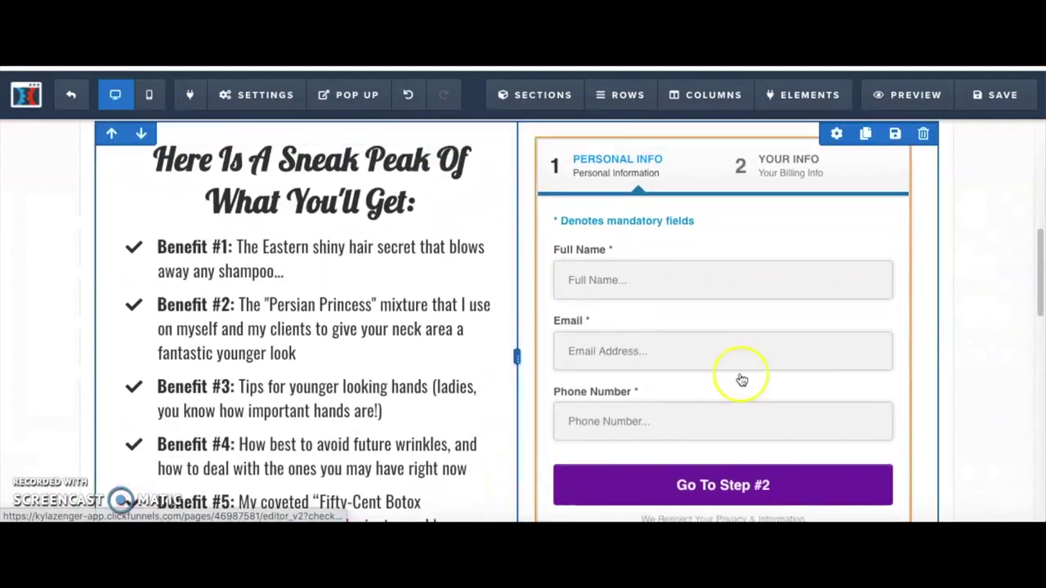
pyautogui.scroll(1, 751, 310)
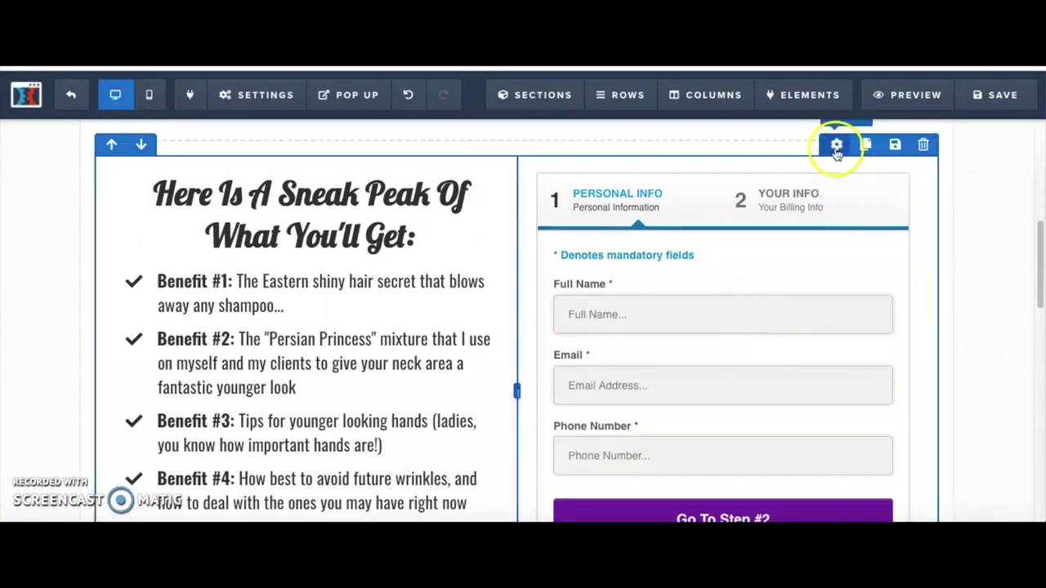
pyautogui.click(836, 147)
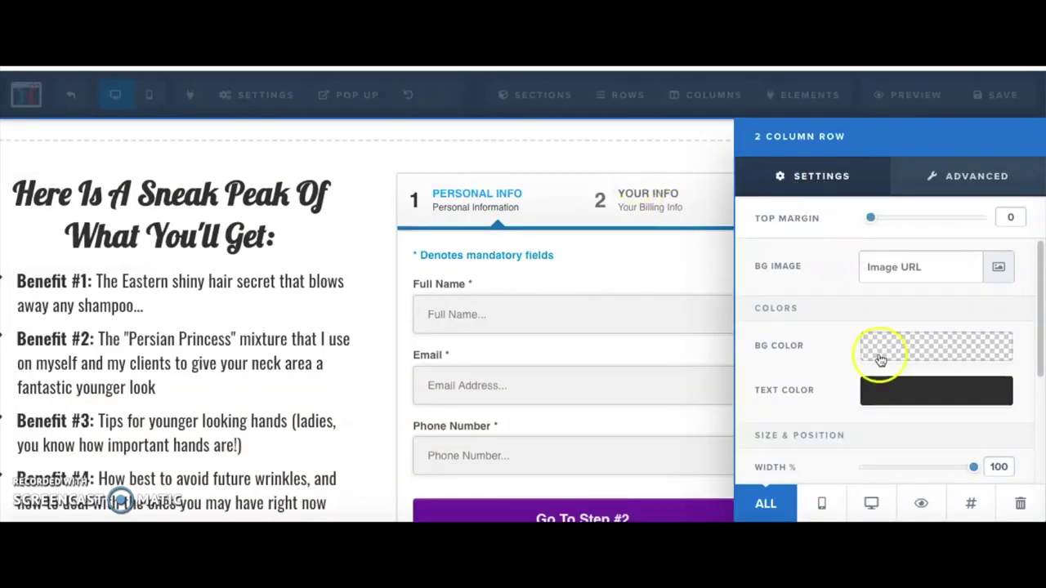
pyautogui.click(969, 503)
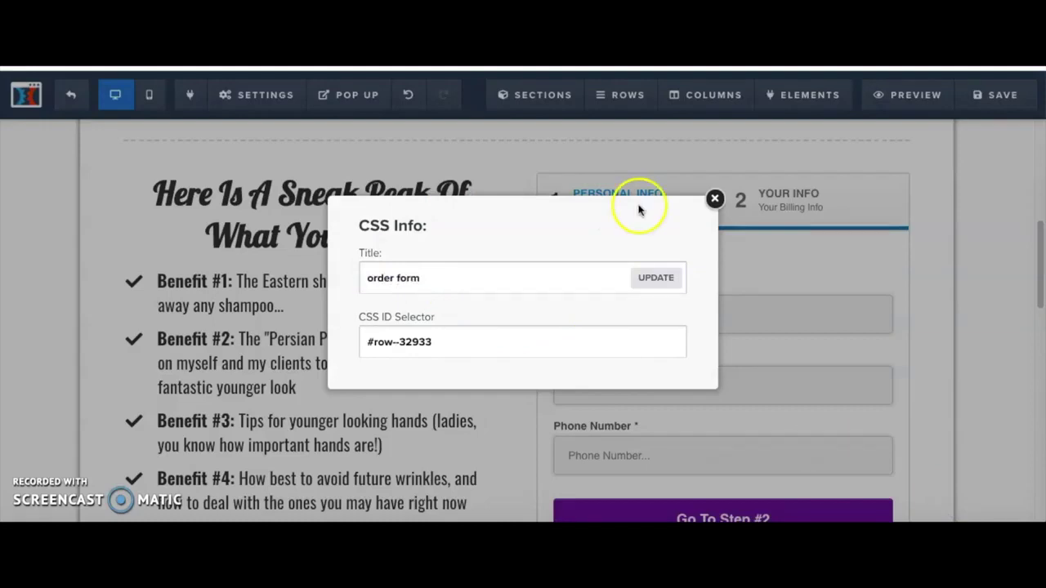
pyautogui.click(658, 278)
# Step: Set the Add To Cart button's action to scroll to row / section on page, targeting "order form (row)"
pyautogui.scroll(-5, 661, 278)
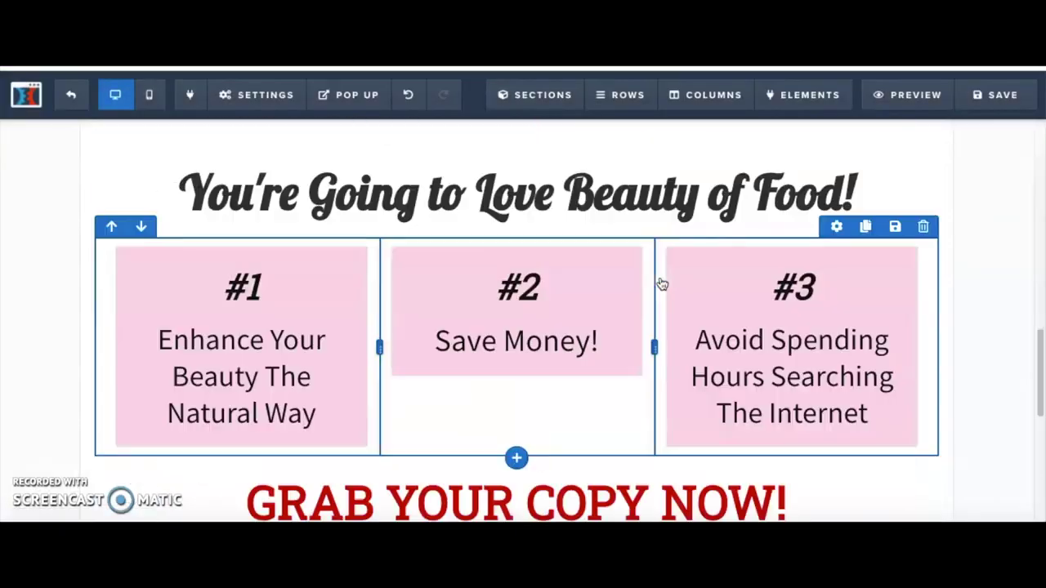
pyautogui.scroll(-1, 650, 291)
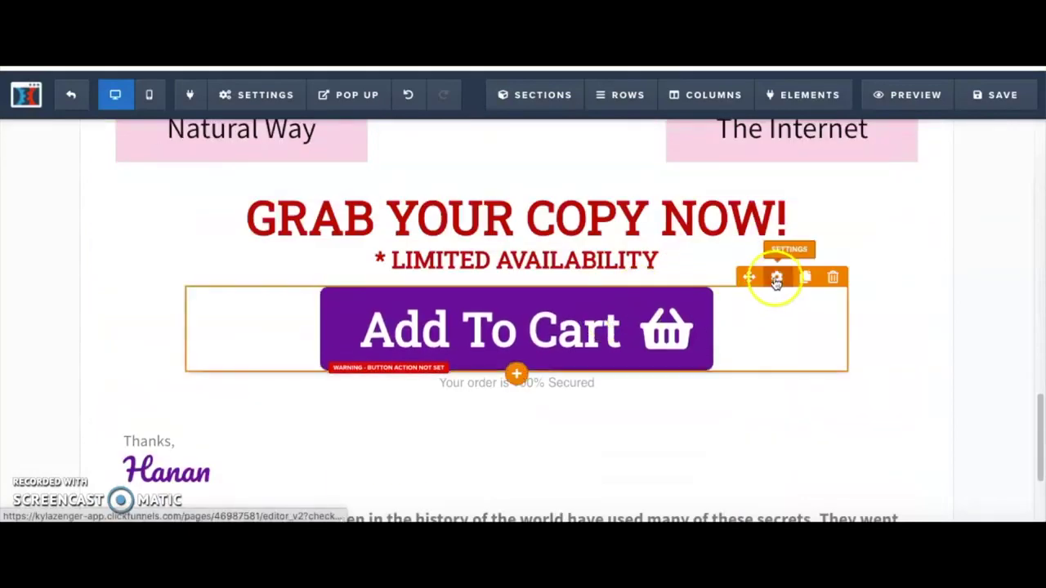
pyautogui.click(776, 279)
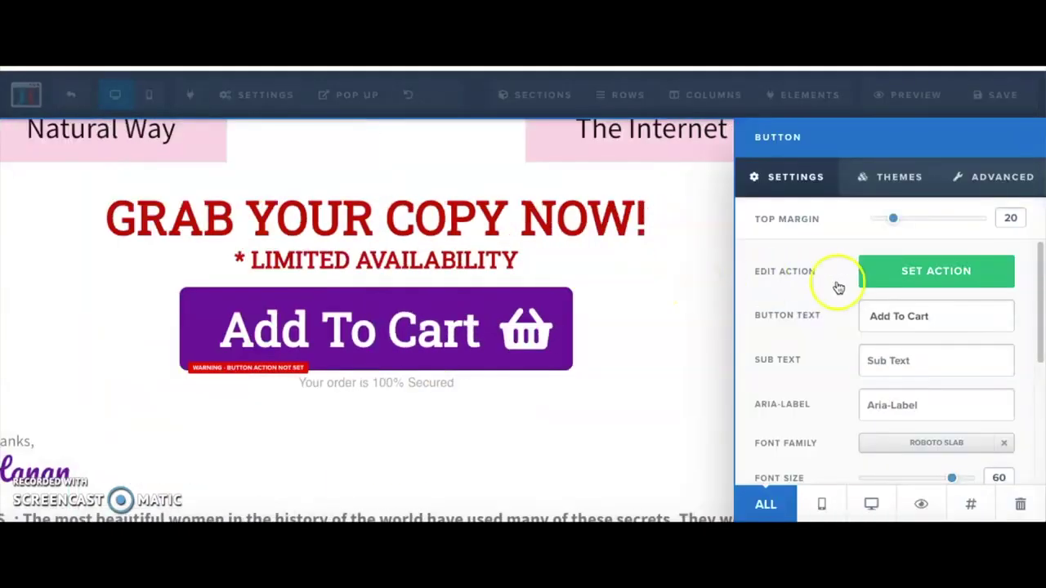
pyautogui.click(914, 276)
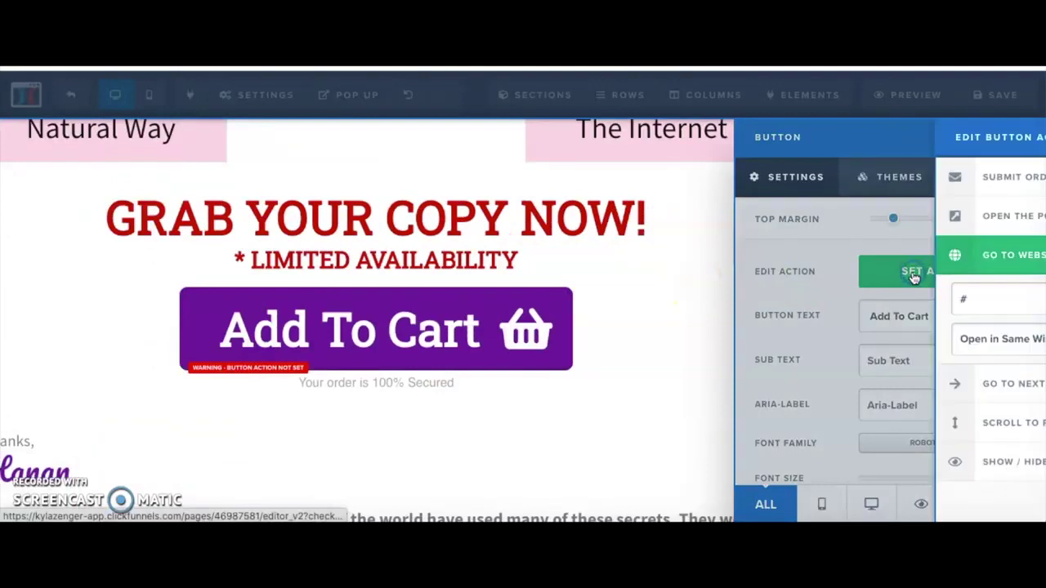
pyautogui.click(879, 258)
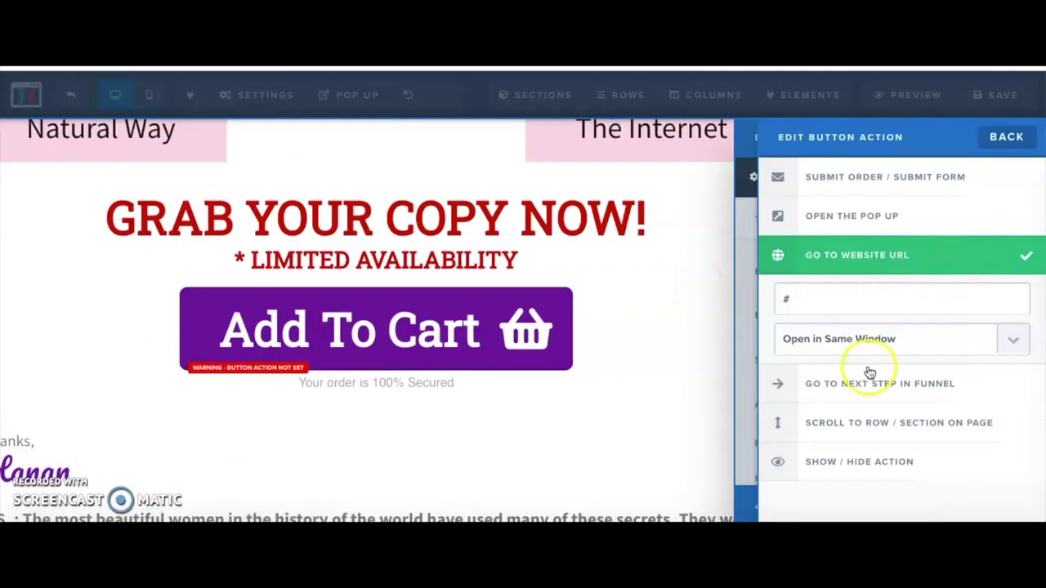
pyautogui.click(854, 429)
pyautogui.click(945, 369)
pyautogui.click(1008, 380)
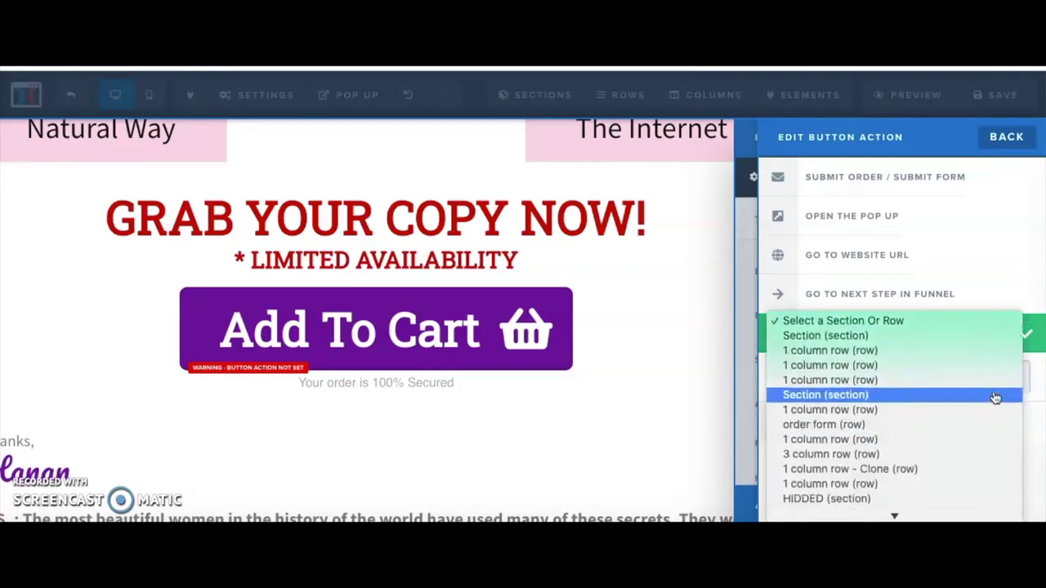
pyautogui.click(796, 425)
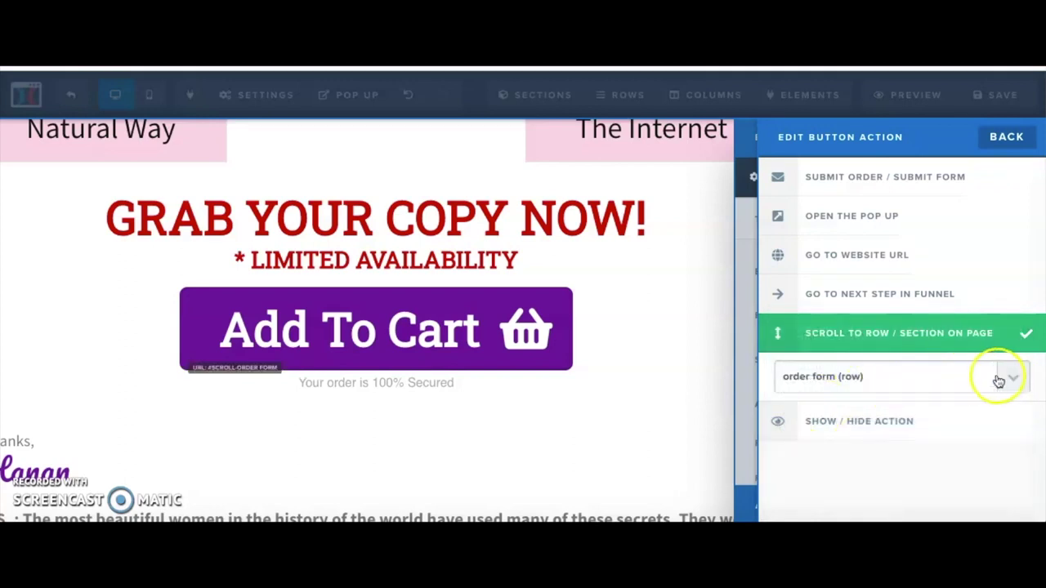
pyautogui.click(999, 382)
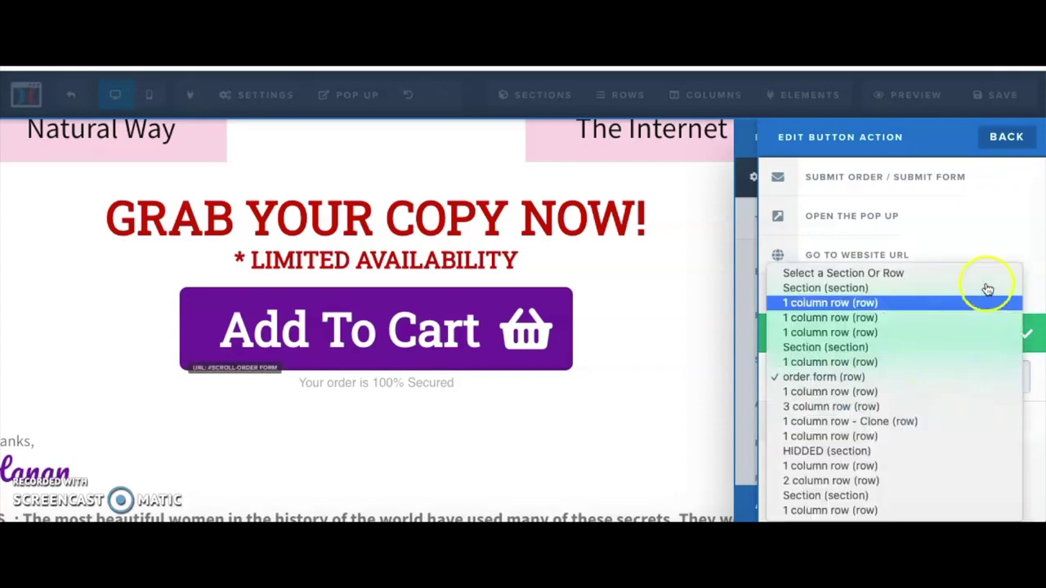
pyautogui.click(1032, 426)
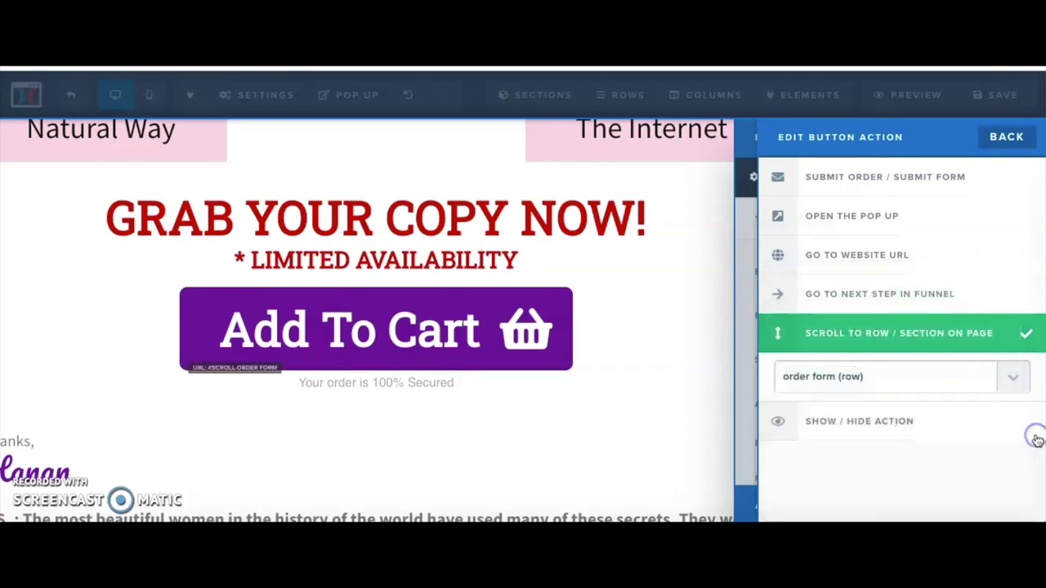
pyautogui.click(604, 375)
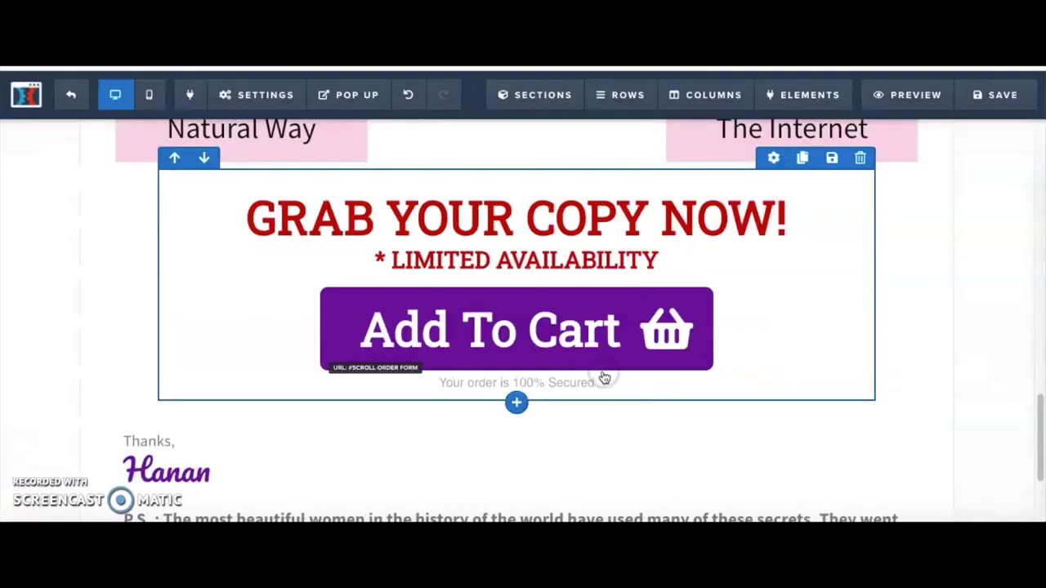
# Step: Sign back in after the expired session and save the page
pyautogui.click(991, 111)
pyautogui.click(651, 121)
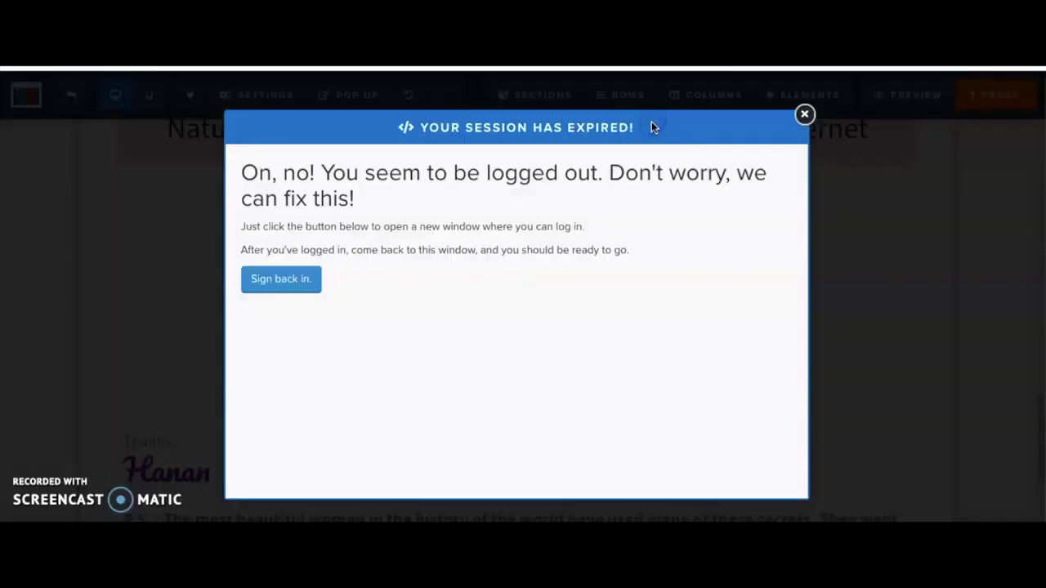
pyautogui.click(258, 288)
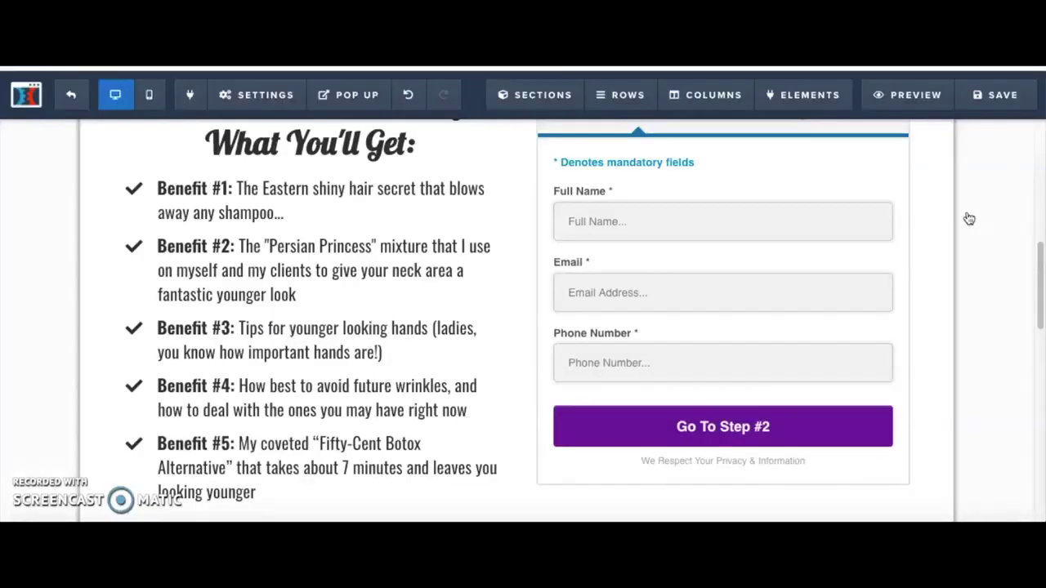
pyautogui.click(991, 112)
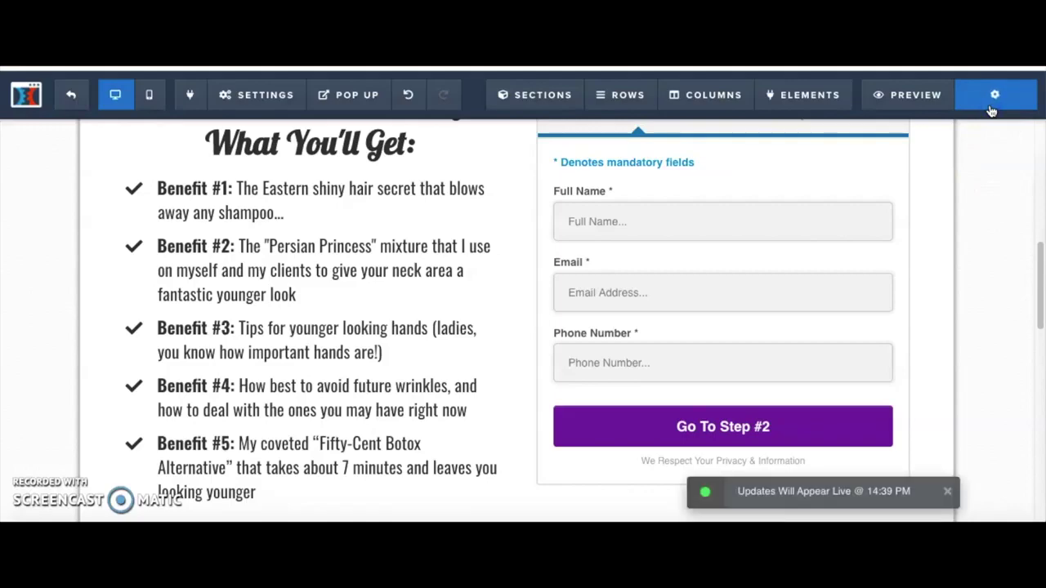
# Step: Preview the page from headline to bottom and test whether Add To Cart jumps to the order form
pyautogui.scroll(-7, 958, 210)
pyautogui.click(902, 99)
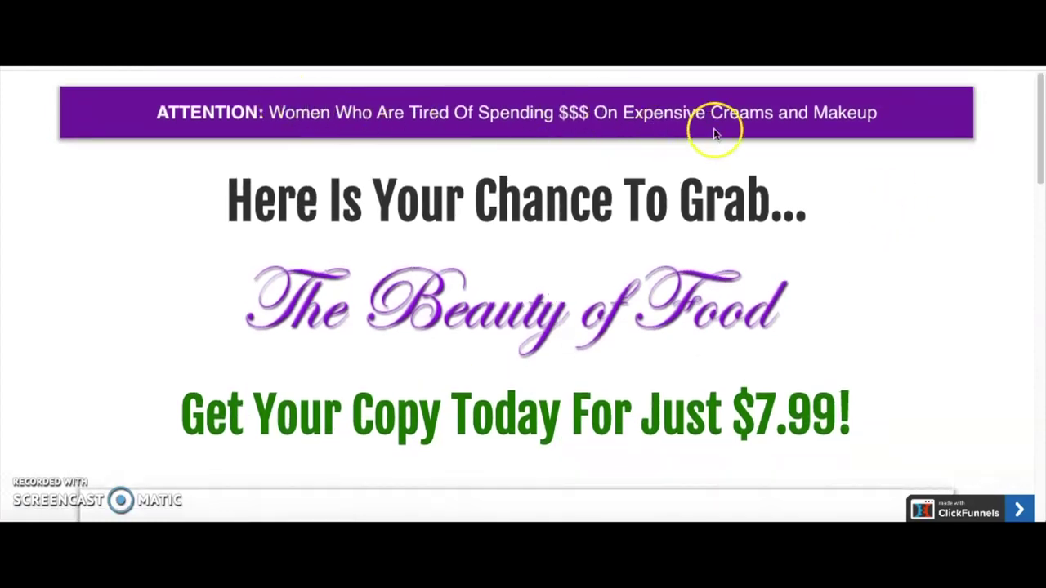
pyautogui.scroll(-2, 852, 112)
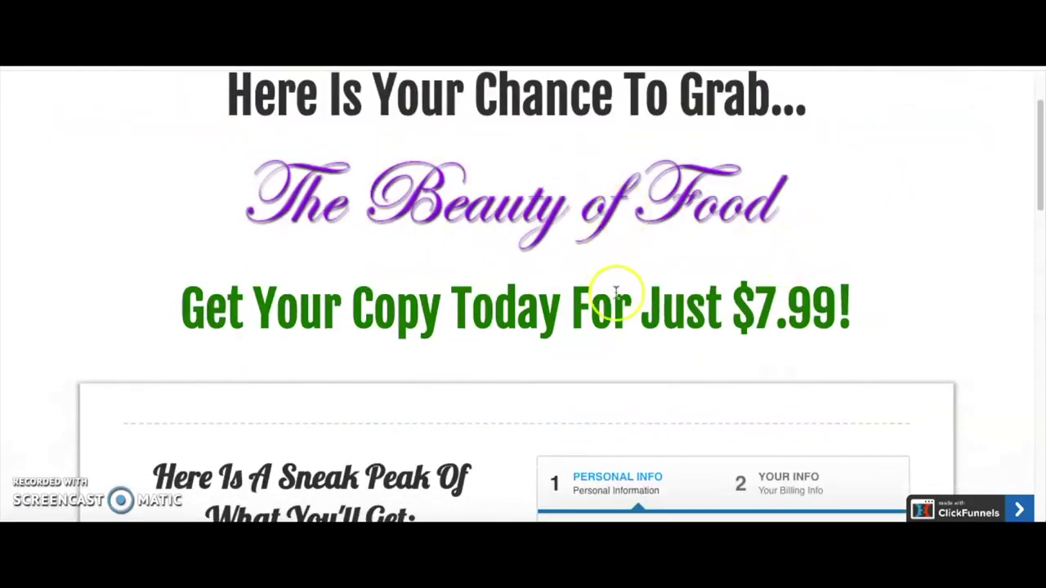
pyautogui.scroll(-4, 617, 293)
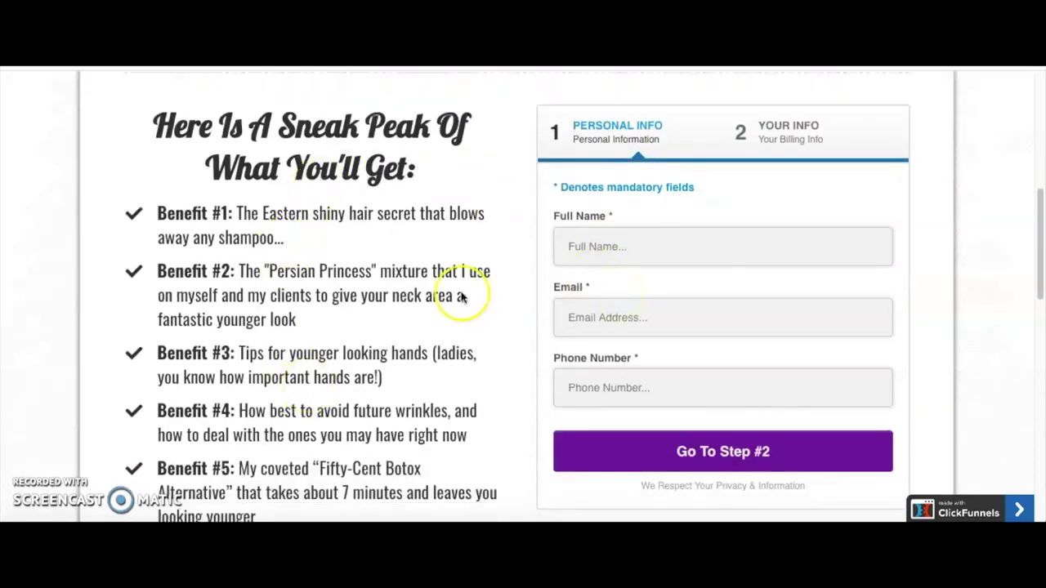
pyautogui.scroll(-5, 636, 329)
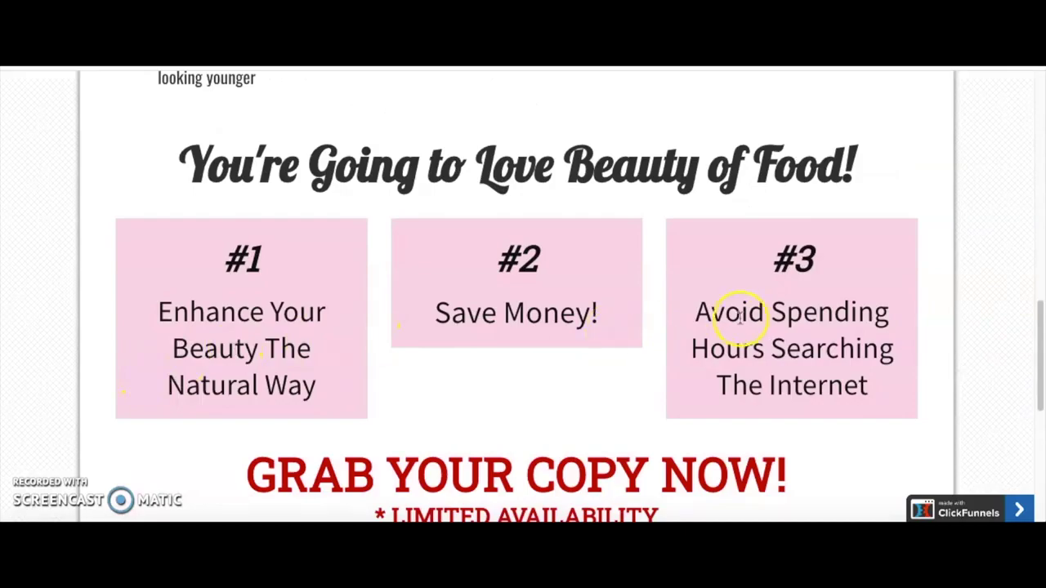
pyautogui.scroll(-2, 741, 315)
pyautogui.click(563, 436)
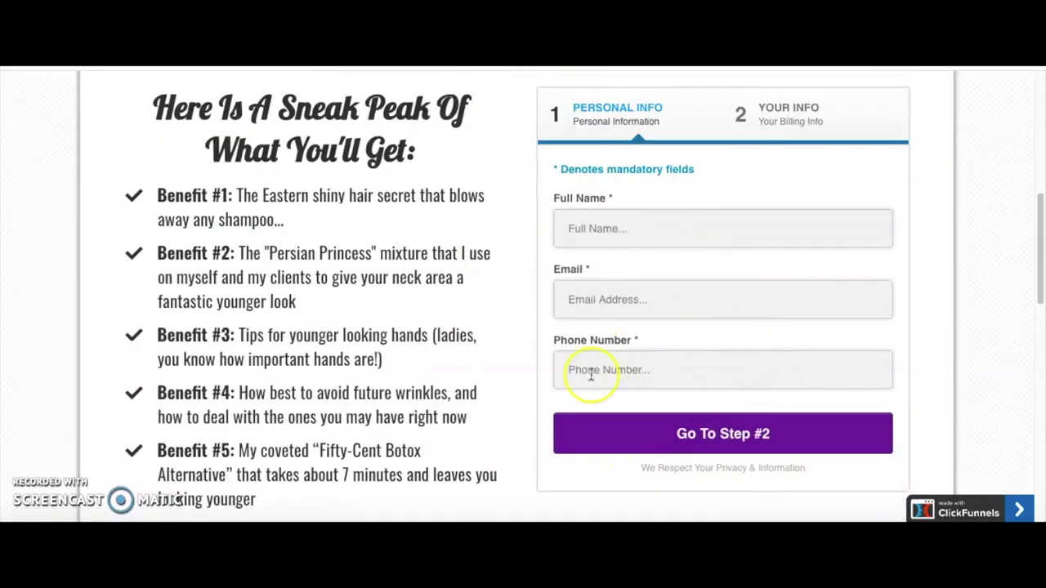
pyautogui.scroll(-15, 591, 374)
pyautogui.scroll(13, 591, 374)
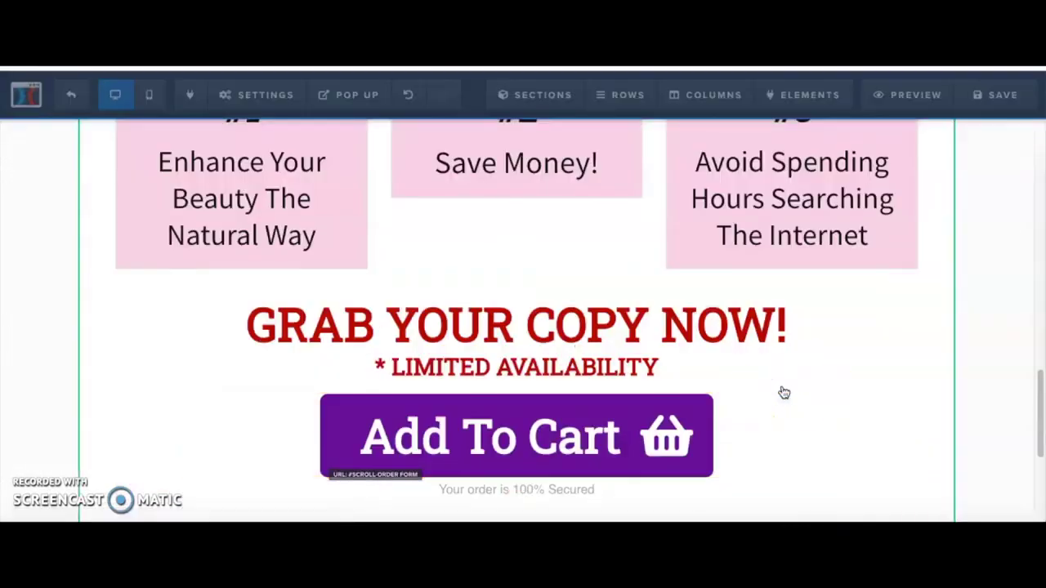
# Step: Examine the available action options of the Add To Cart button, and close its settings without changes
pyautogui.click(784, 393)
pyautogui.click(918, 273)
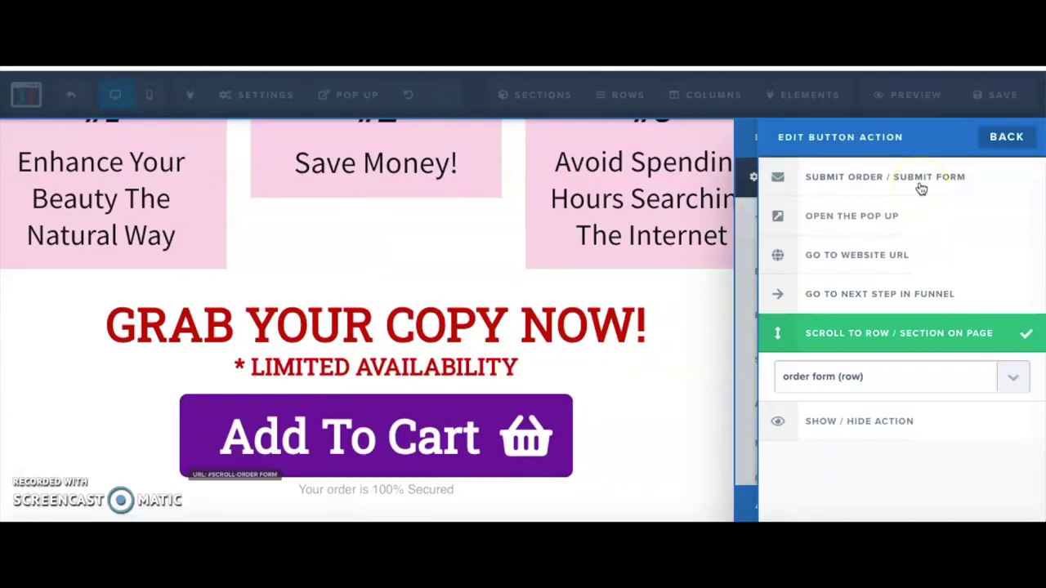
pyautogui.click(710, 287)
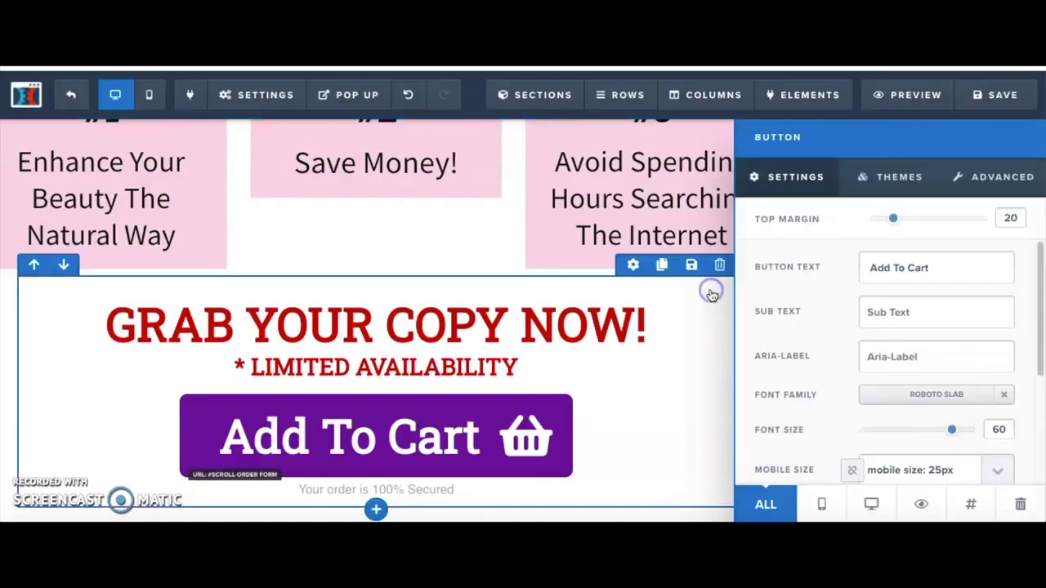
# Step: Switch the page to mobile view and examine the layout down to the "You're Going to Love Beauty of Food!" headline
pyautogui.scroll(3, 711, 294)
pyautogui.scroll(12, 712, 296)
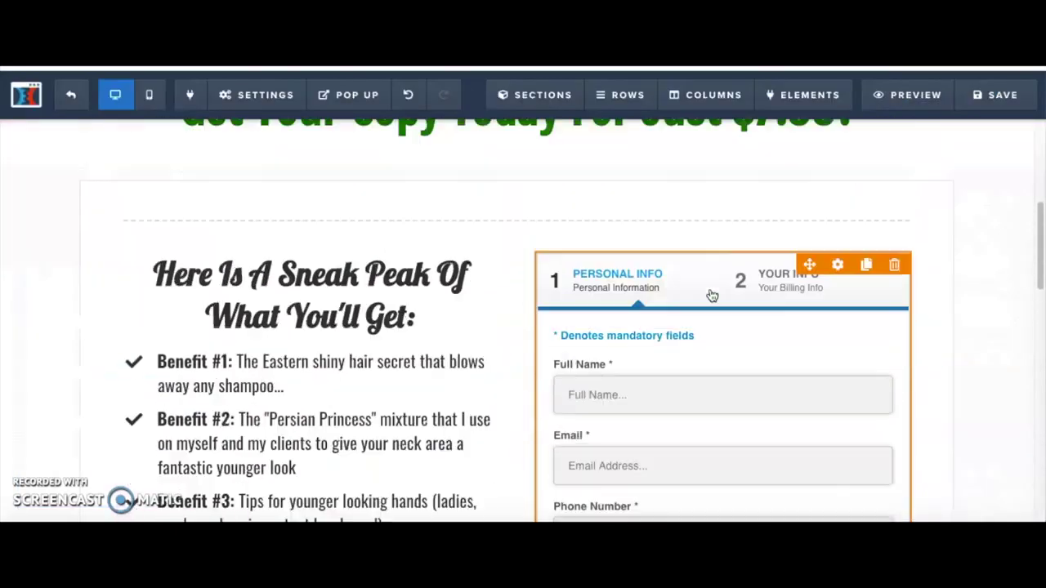
pyautogui.click(492, 292)
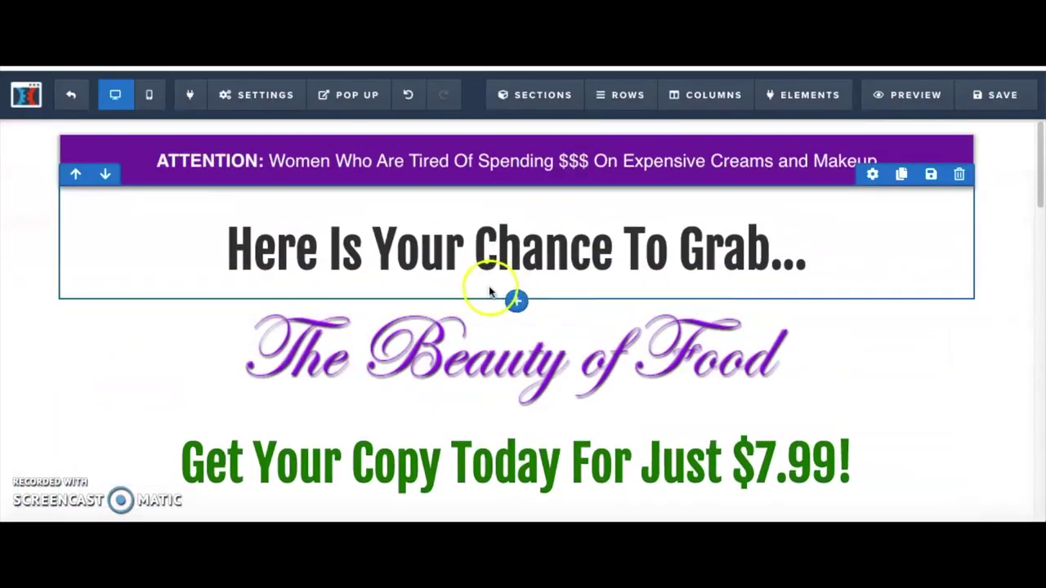
pyautogui.click(150, 100)
pyautogui.scroll(-5, 551, 216)
pyautogui.scroll(-10, 551, 217)
pyautogui.scroll(-3, 551, 216)
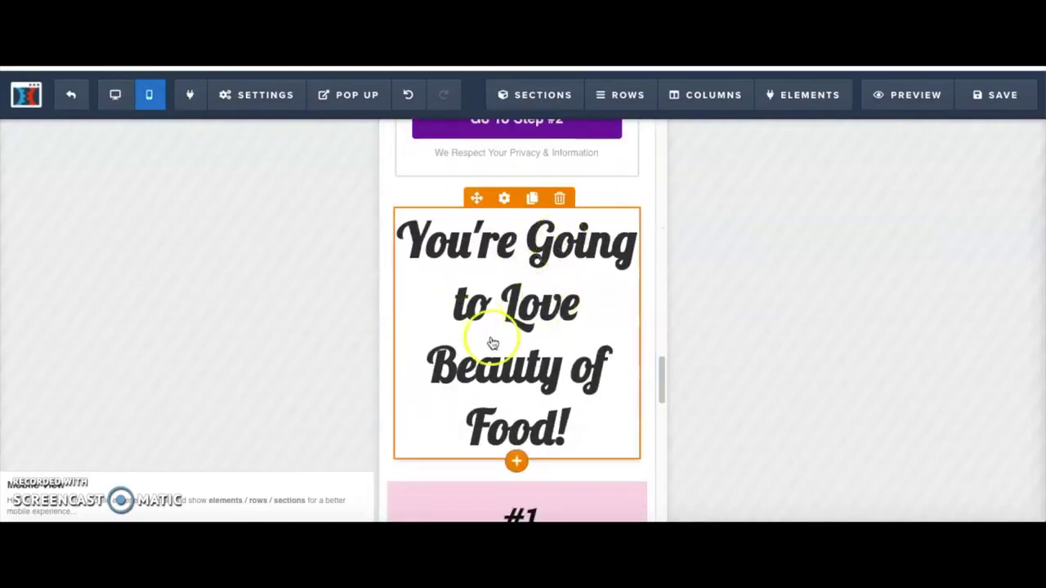
# Step: Check the mobile font size setting of the "You're Going to Love Beauty of Food!" headline, and return to desktop view
pyautogui.click(502, 202)
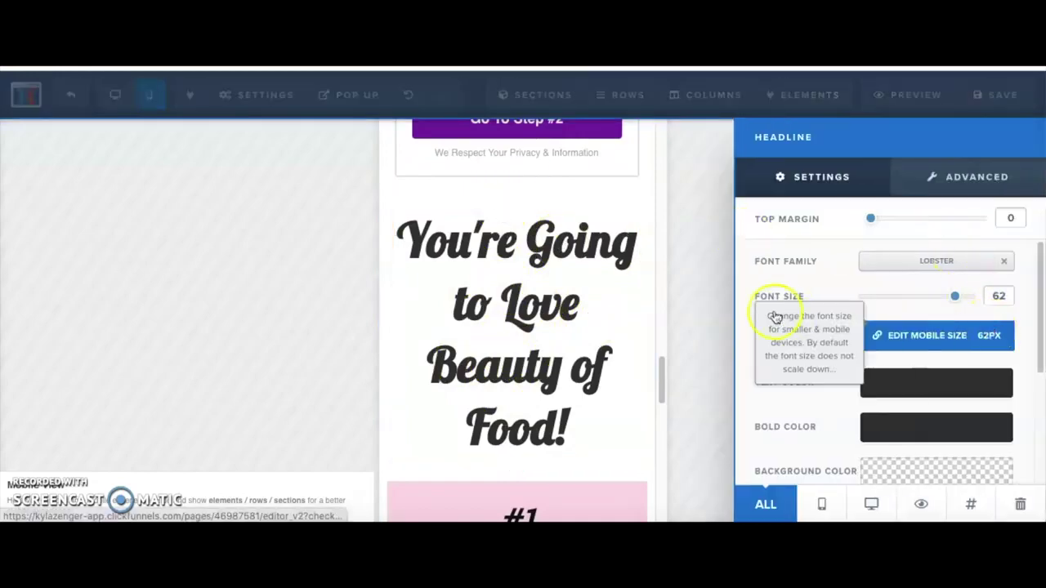
pyautogui.click(565, 336)
pyautogui.scroll(7, 569, 338)
pyautogui.scroll(8, 569, 338)
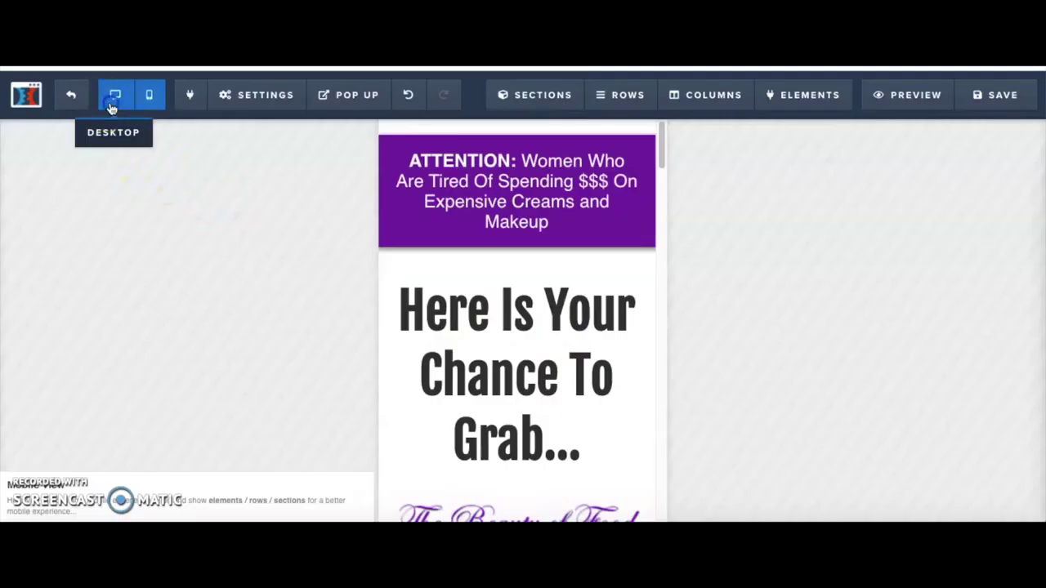
pyautogui.click(112, 107)
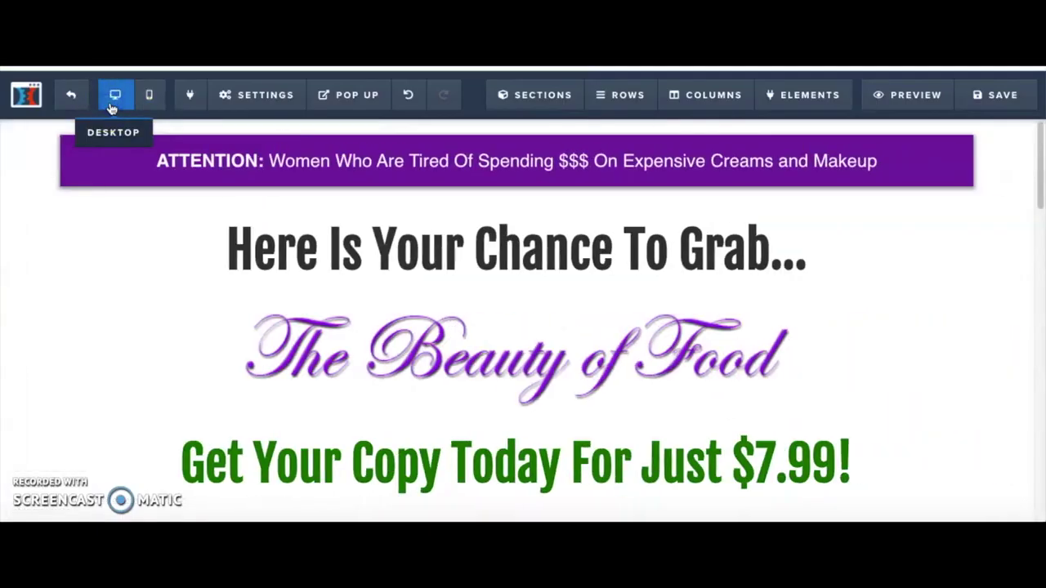
# Step: Open the page's email integration settings and examine the available auto-responder integrations without selecting one
pyautogui.click(251, 98)
pyautogui.click(253, 127)
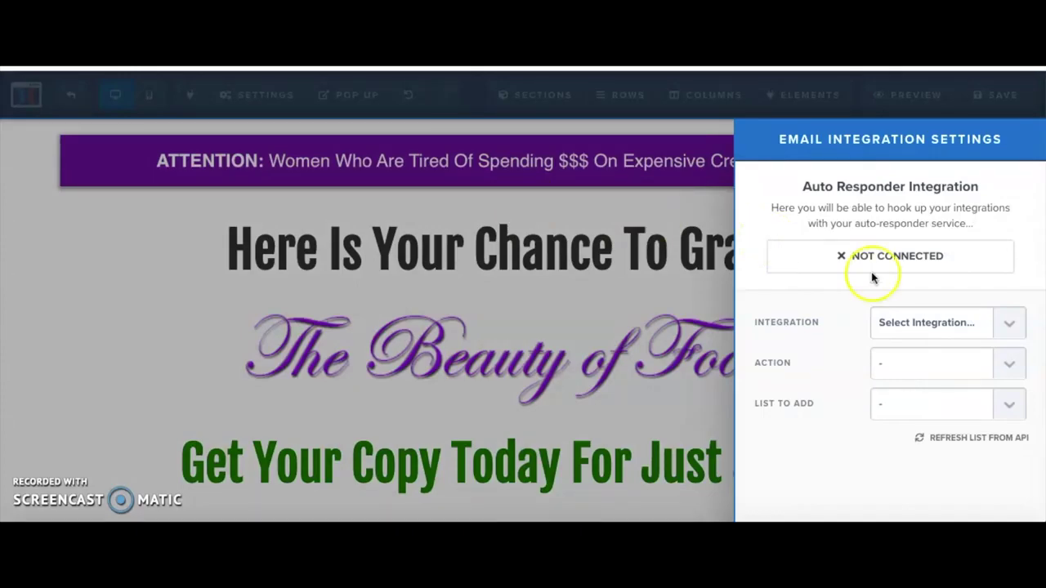
pyautogui.click(1010, 323)
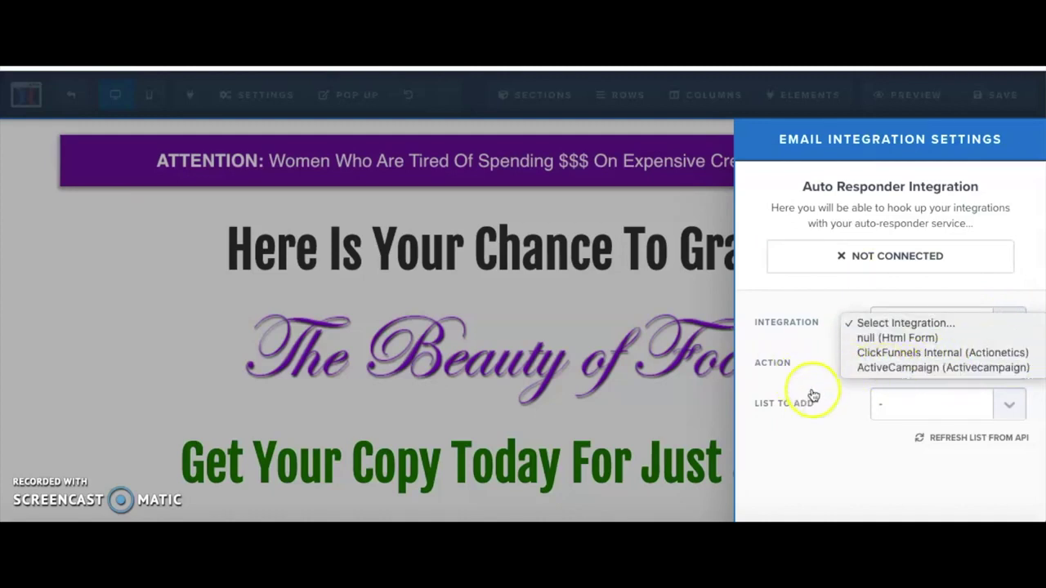
pyautogui.click(602, 347)
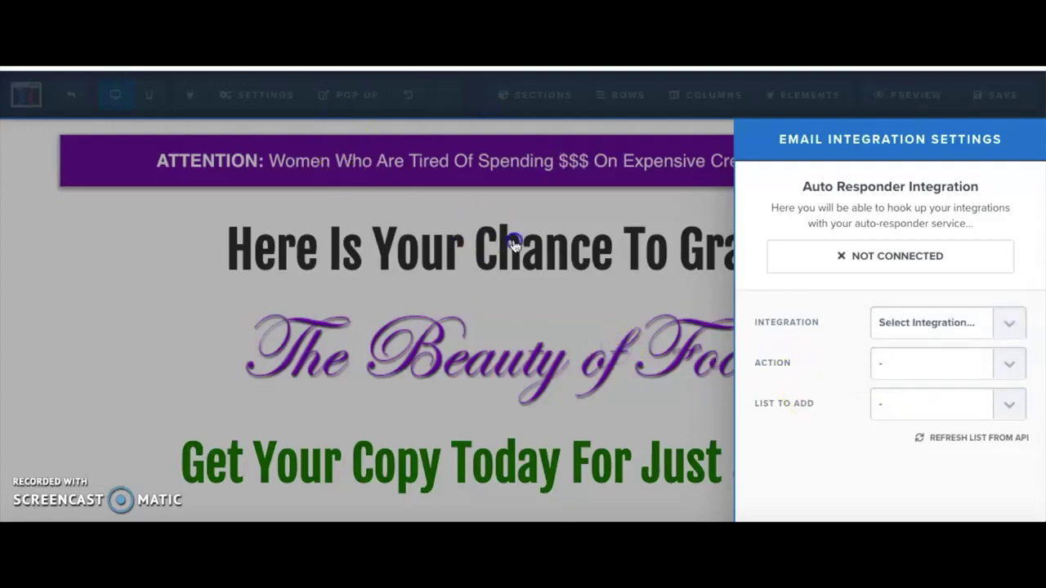
# Step: Open the page's SEO meta data settings and examine the title, description, keywords, author and social image fields
pyautogui.click(278, 95)
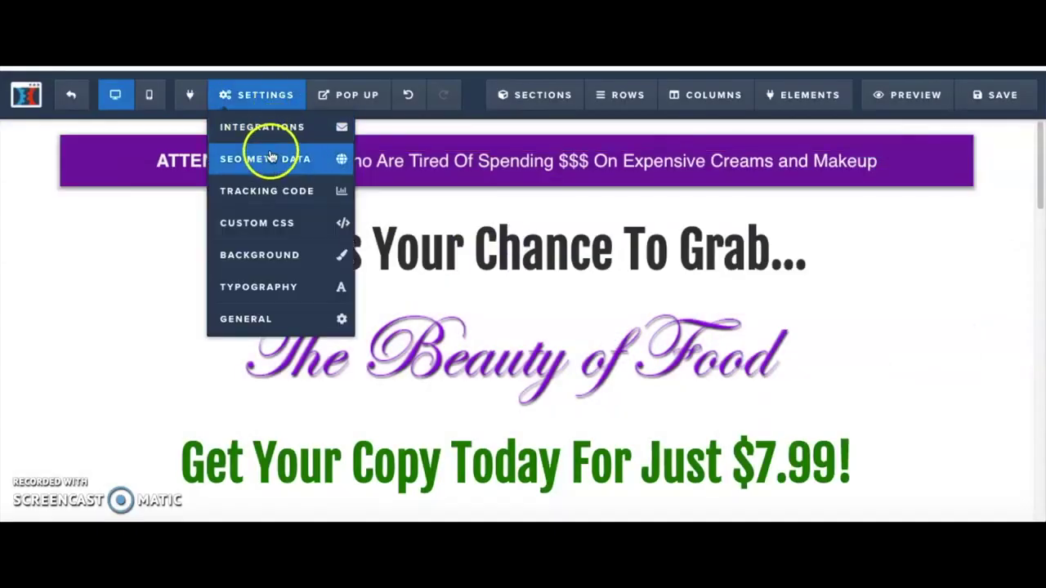
pyautogui.click(270, 158)
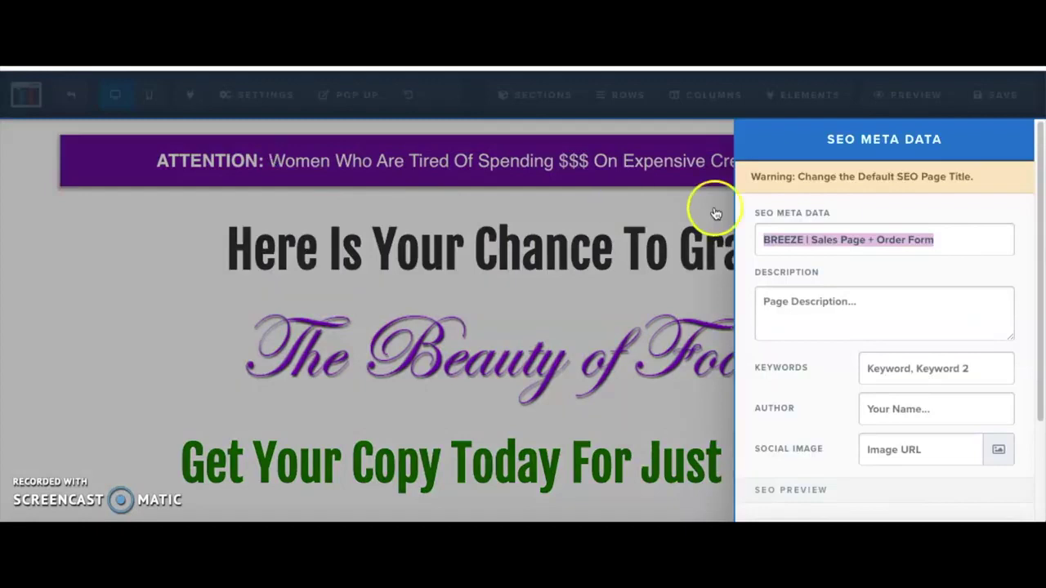
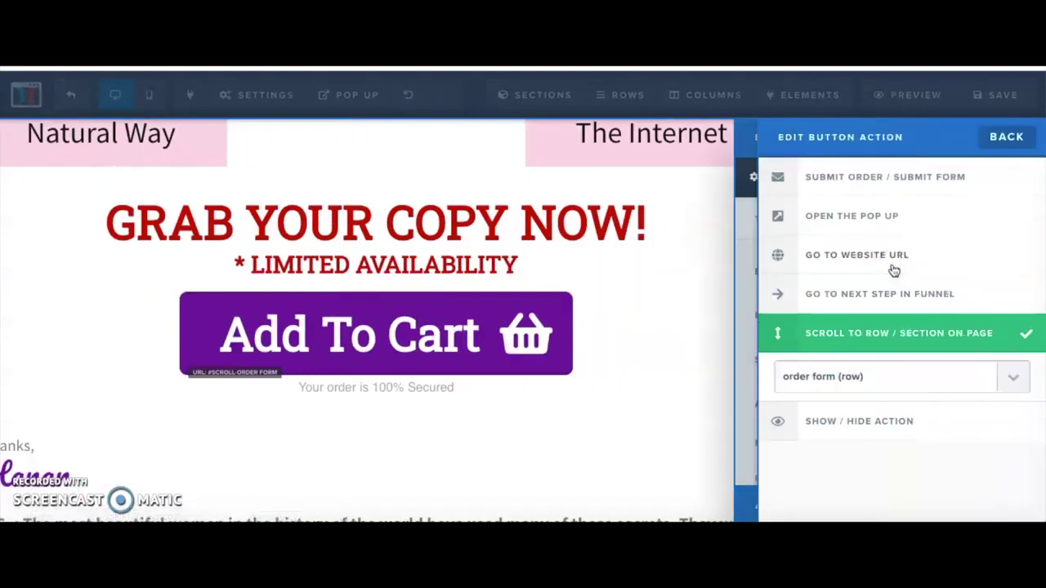
# Step: Close the Add To Cart button's action settings and examine the sales page around the benefits list and order form
pyautogui.click(679, 250)
pyautogui.scroll(-5, 677, 257)
pyautogui.scroll(3, 680, 256)
pyautogui.click(669, 372)
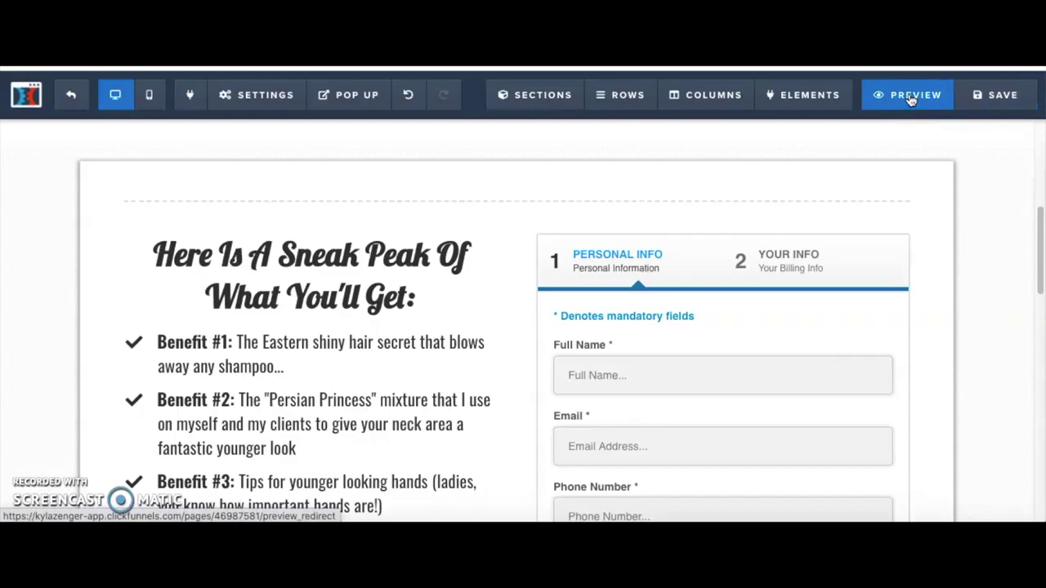
pyautogui.scroll(5, 738, 295)
pyautogui.scroll(-10, 739, 294)
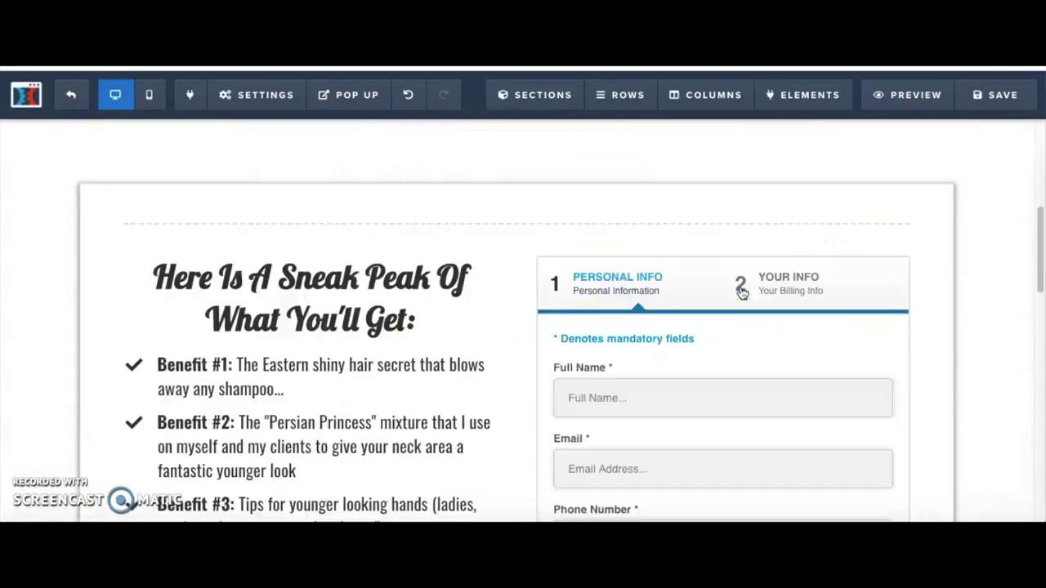
pyautogui.scroll(-5, 742, 293)
pyautogui.scroll(10, 740, 292)
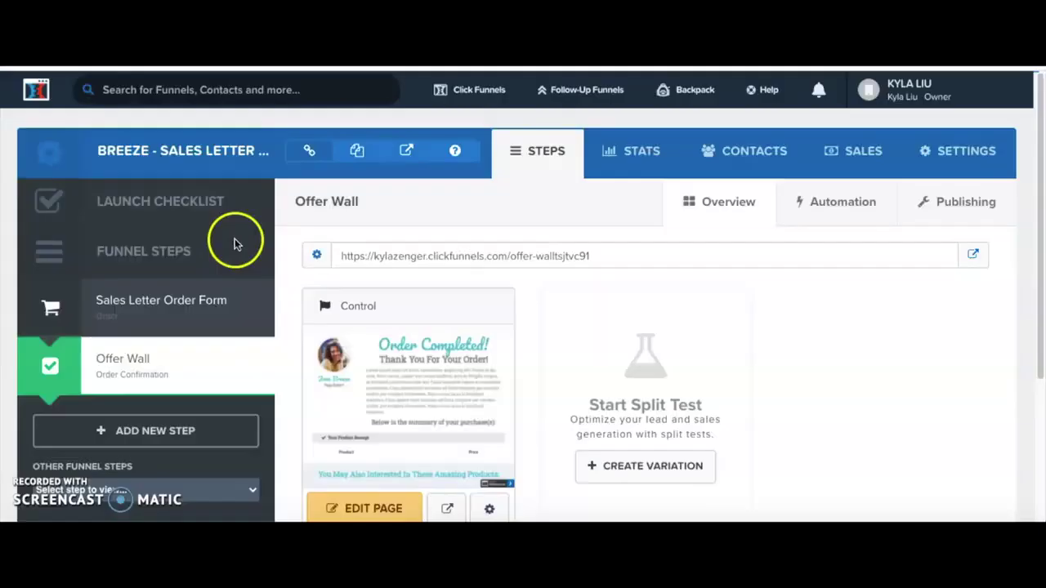
# Step: Open the Offer Wall order confirmation page of the funnel for editing
pyautogui.scroll(-1, 234, 360)
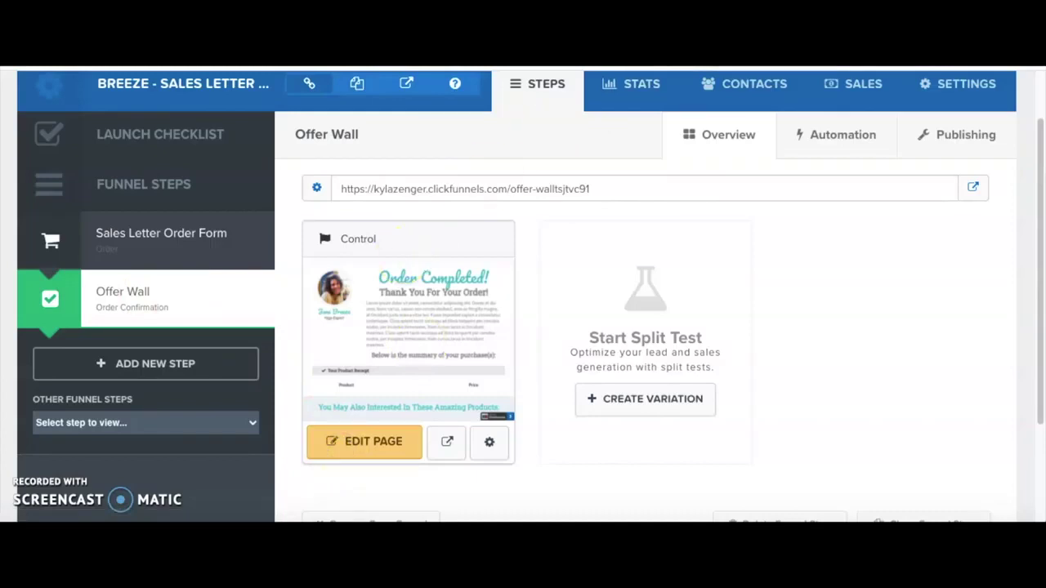
pyautogui.scroll(1, 560, 311)
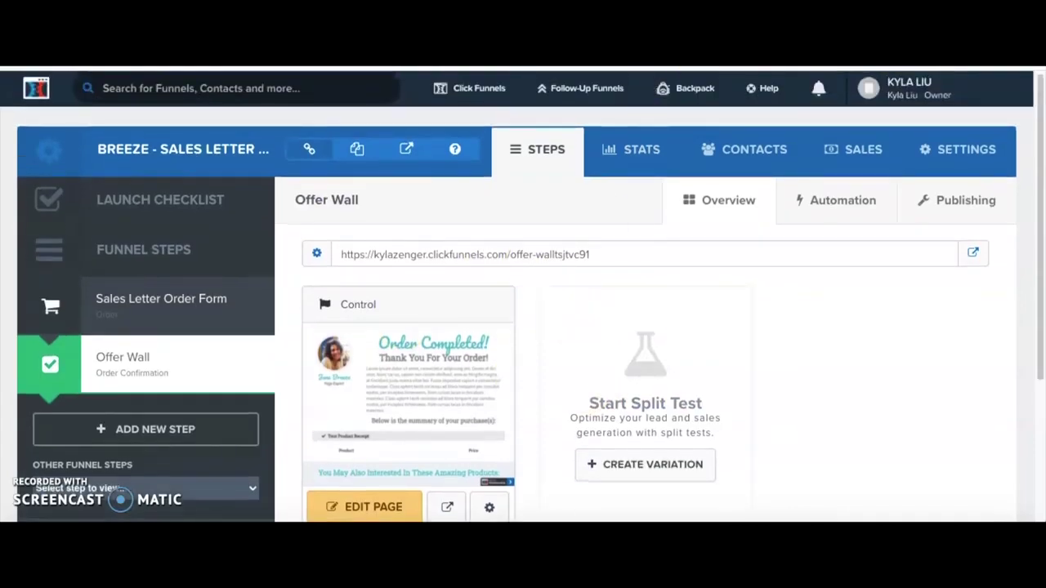
pyautogui.click(374, 507)
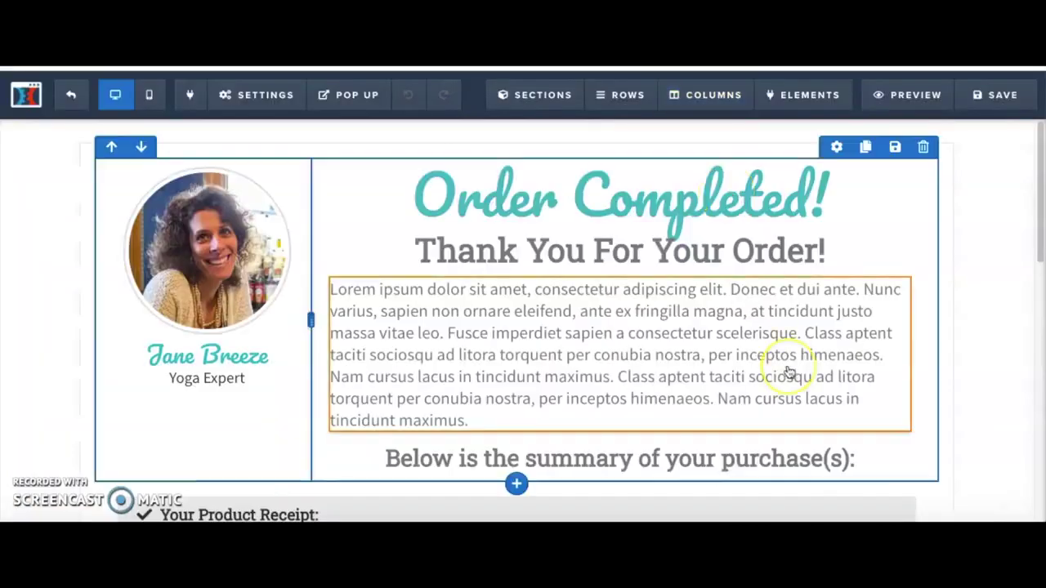
# Step: Examine the order confirmation page's thank-you text, product receipt and recommended products with their More Info buttons
pyautogui.scroll(-8, 789, 372)
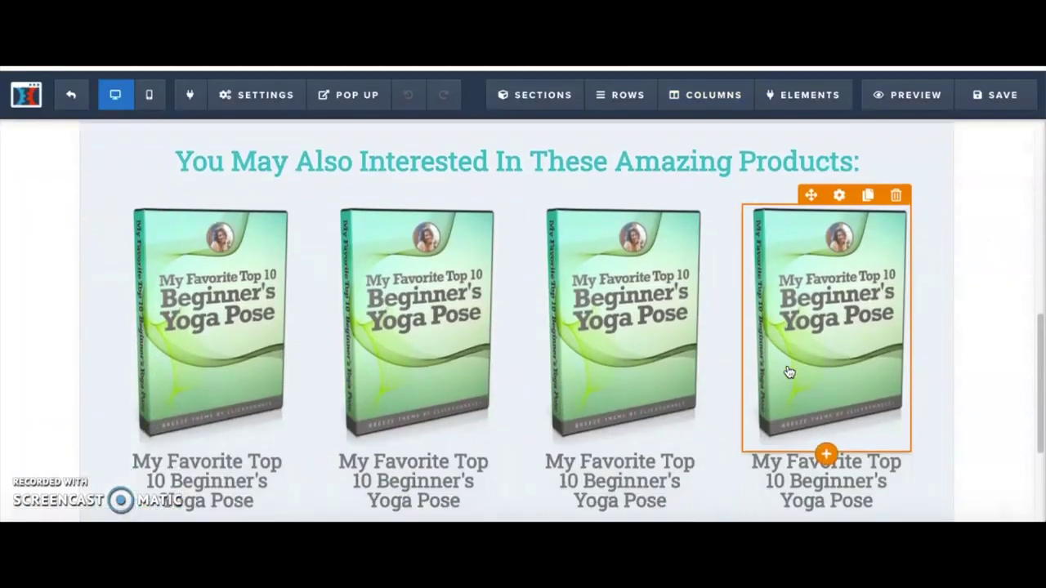
pyautogui.scroll(-2, 789, 372)
pyautogui.scroll(3, 789, 372)
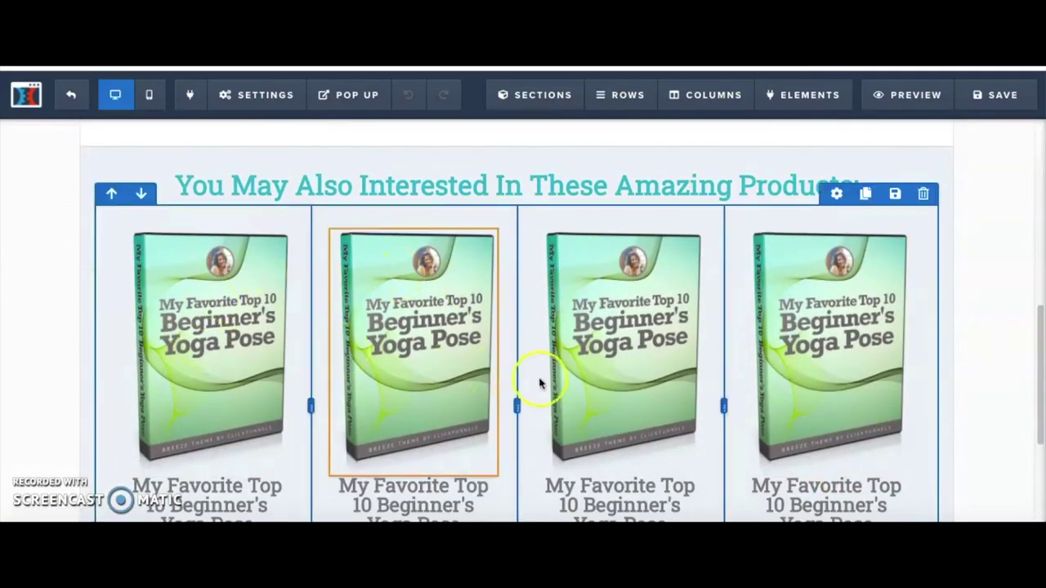
pyautogui.scroll(-2, 721, 383)
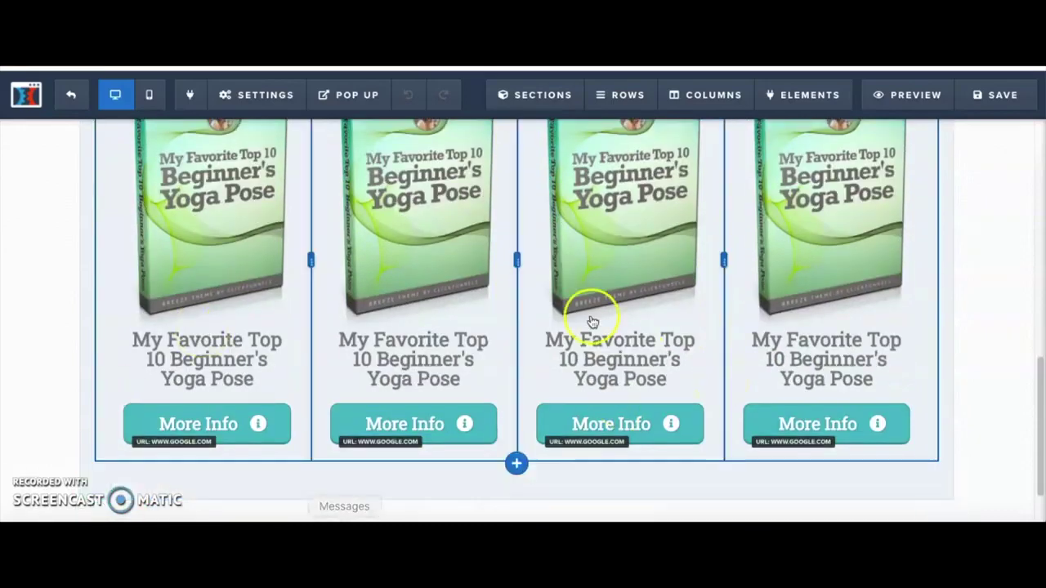
pyautogui.scroll(-1, 534, 307)
pyautogui.scroll(7, 534, 306)
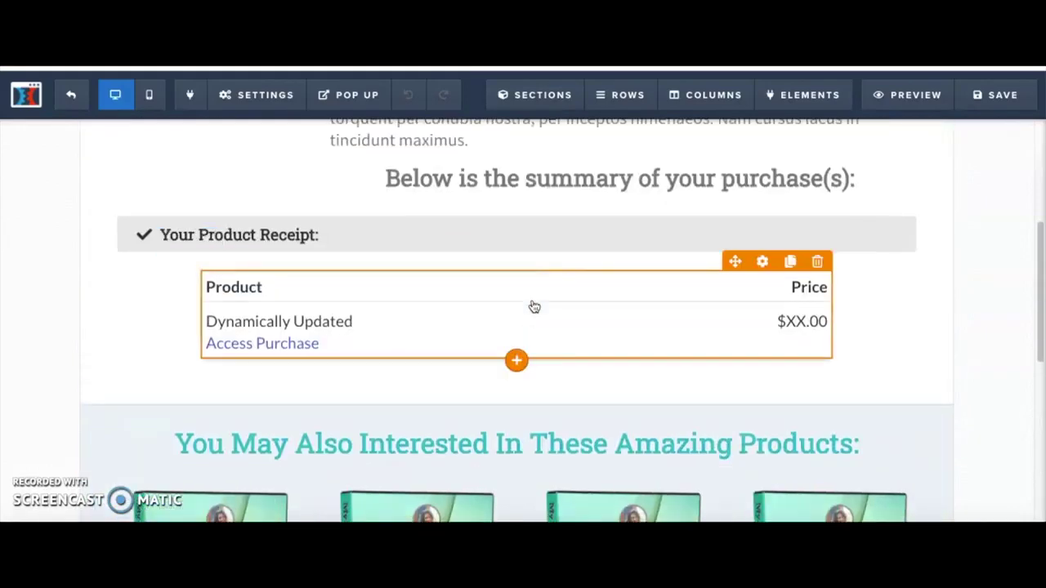
pyautogui.scroll(-3, 534, 307)
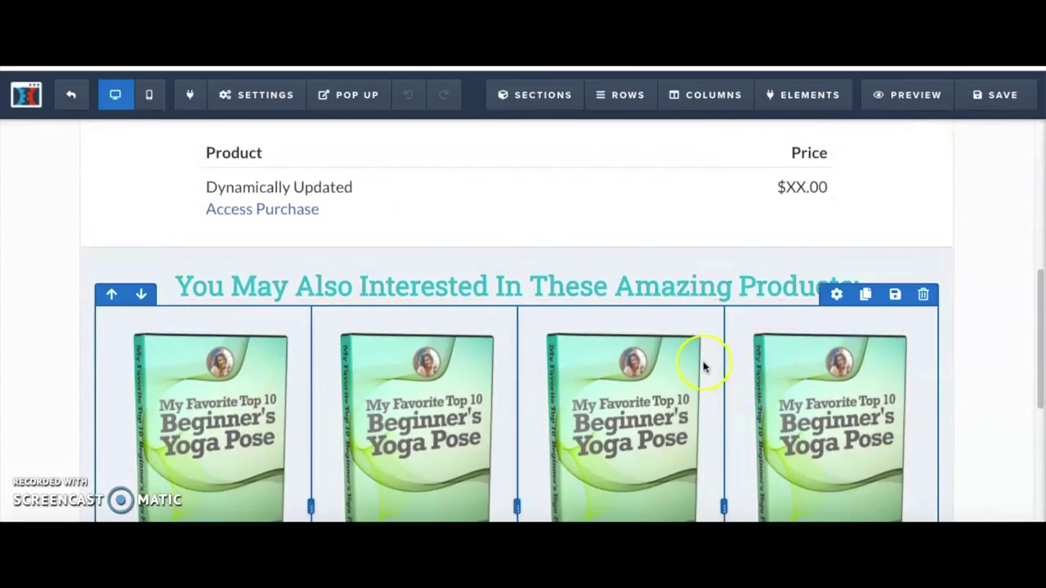
pyautogui.scroll(-2, 767, 365)
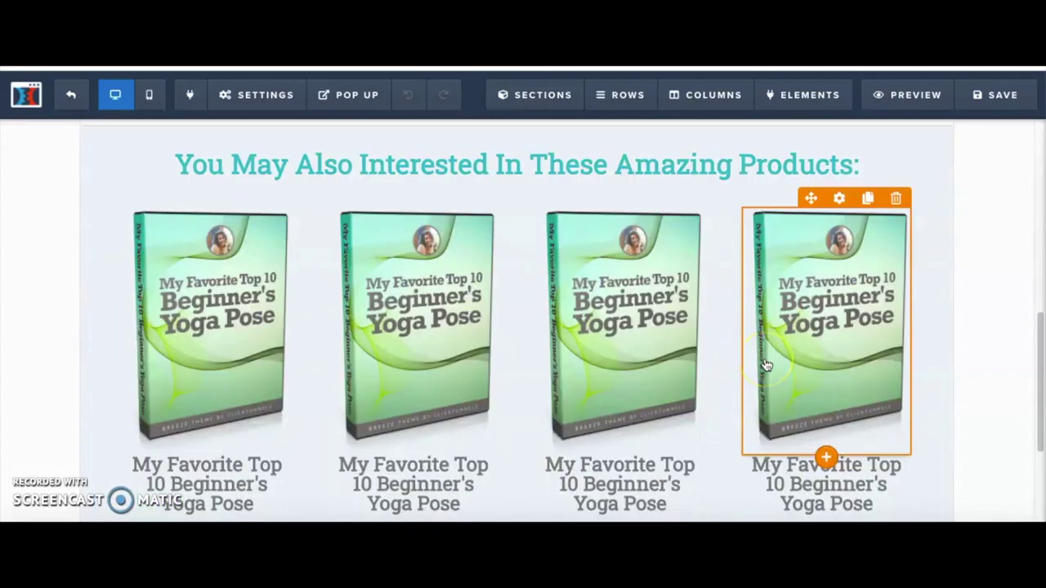
pyautogui.scroll(8, 766, 366)
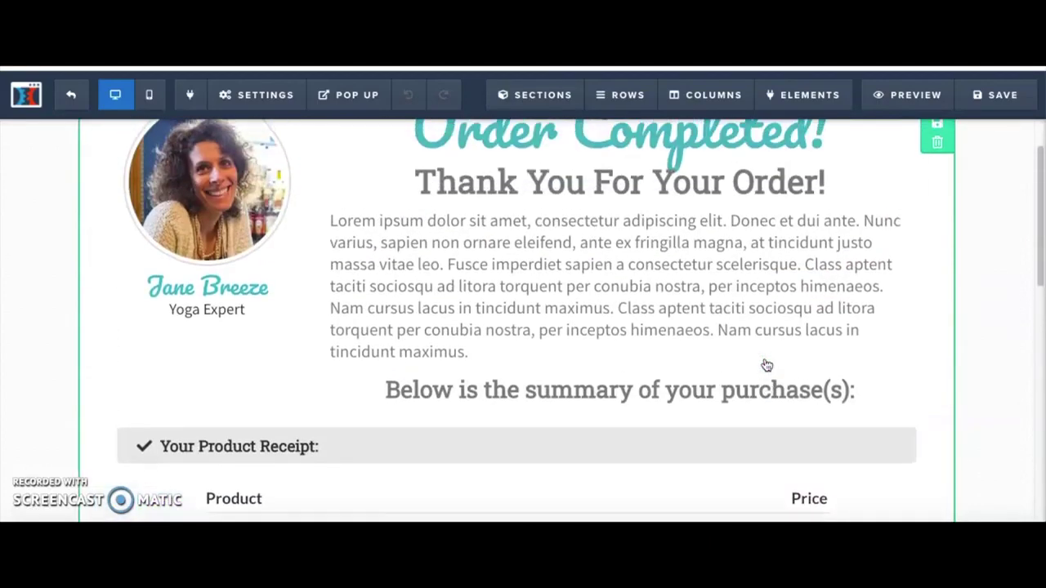
pyautogui.scroll(1, 766, 366)
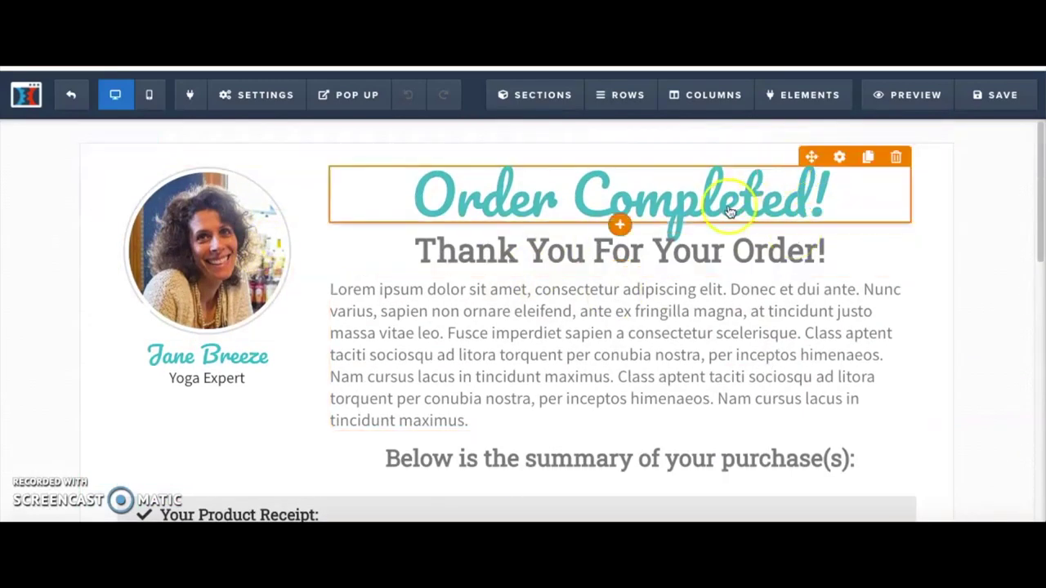
pyautogui.scroll(-1, 789, 180)
pyautogui.scroll(1, 793, 187)
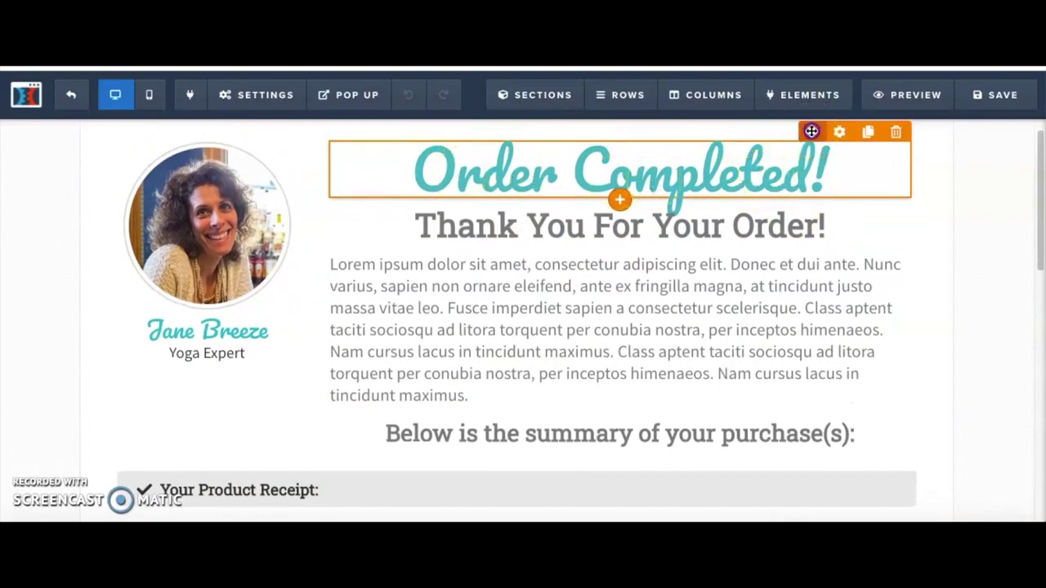
# Step: Add a one-column row above the product receipt and move the "Order Completed!" headline into it
pyautogui.moveTo(791, 190); pyautogui.dragTo(420, 242)
pyautogui.scroll(1, 507, 343)
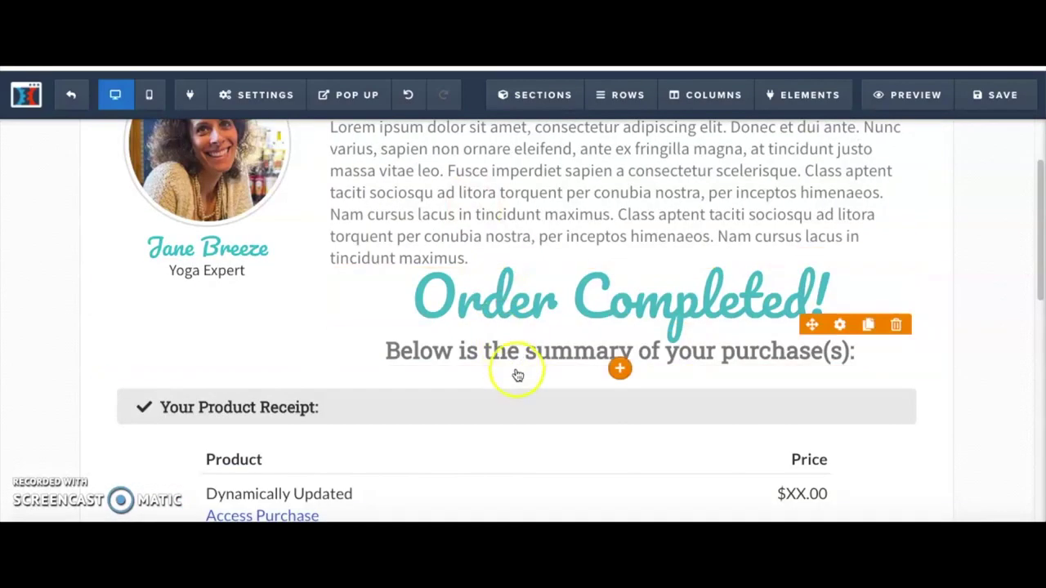
pyautogui.click(517, 376)
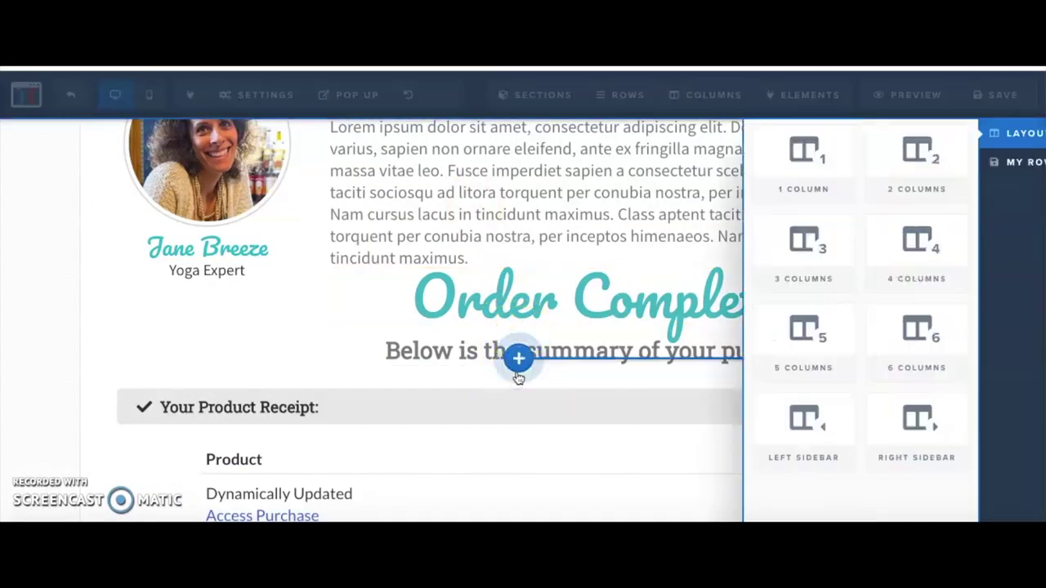
pyautogui.click(752, 180)
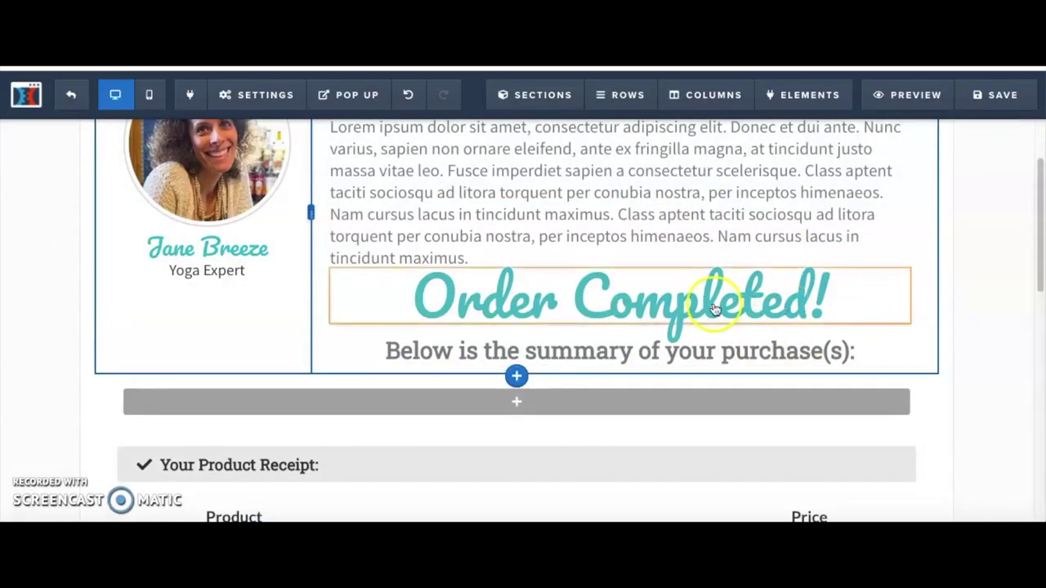
pyautogui.moveTo(810, 257); pyautogui.dragTo(613, 414)
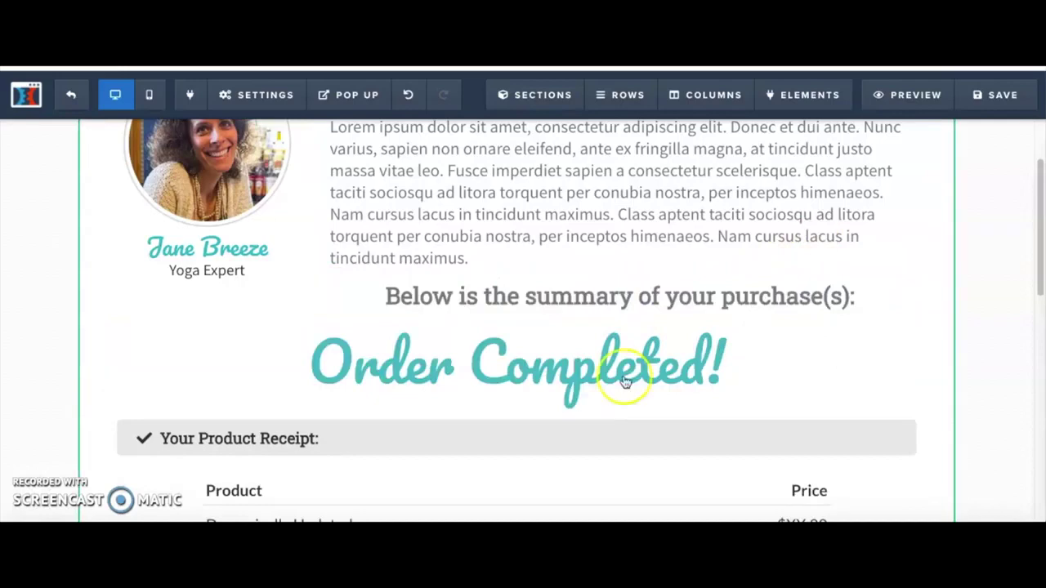
# Step: Move the purchase summary and "Thank You For Your Order!" headlines into the new row, with the thank-you line directly beneath "Order Completed!"
pyautogui.moveTo(817, 274)
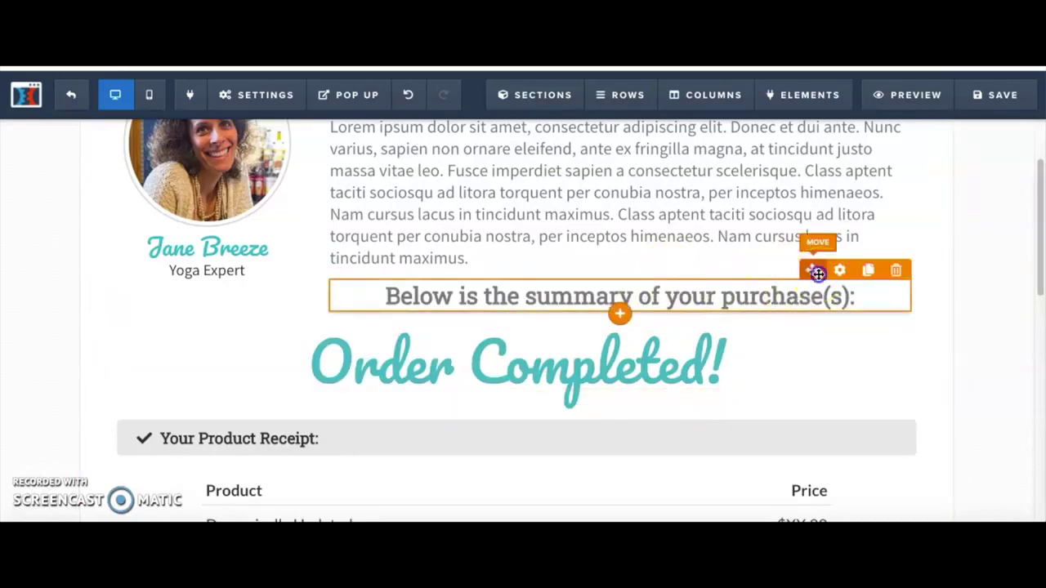
pyautogui.moveTo(567, 390); pyautogui.dragTo(415, 406)
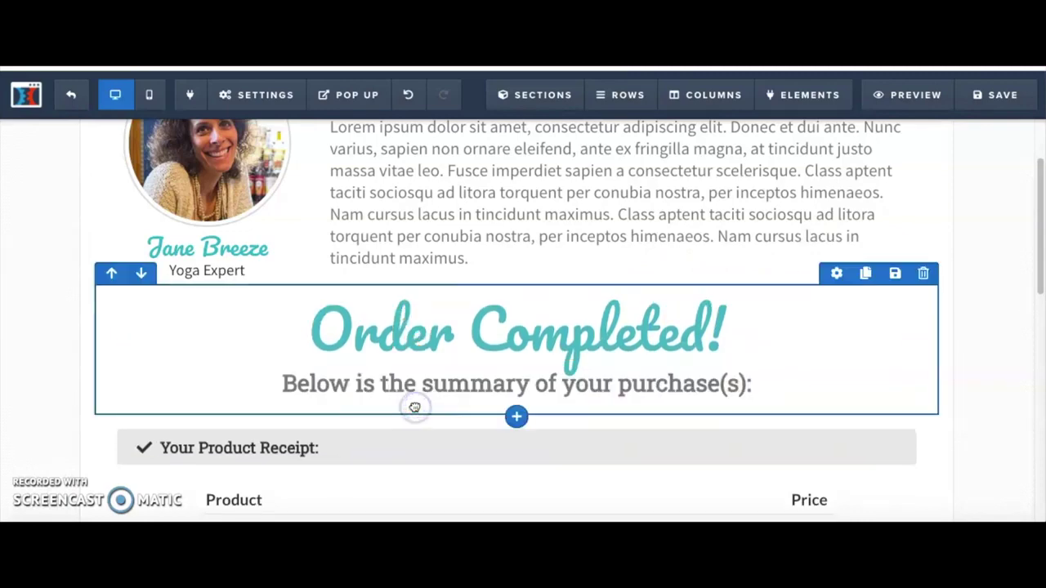
pyautogui.scroll(2, 415, 406)
pyautogui.moveTo(811, 170); pyautogui.dragTo(556, 290)
pyautogui.scroll(1, 558, 291)
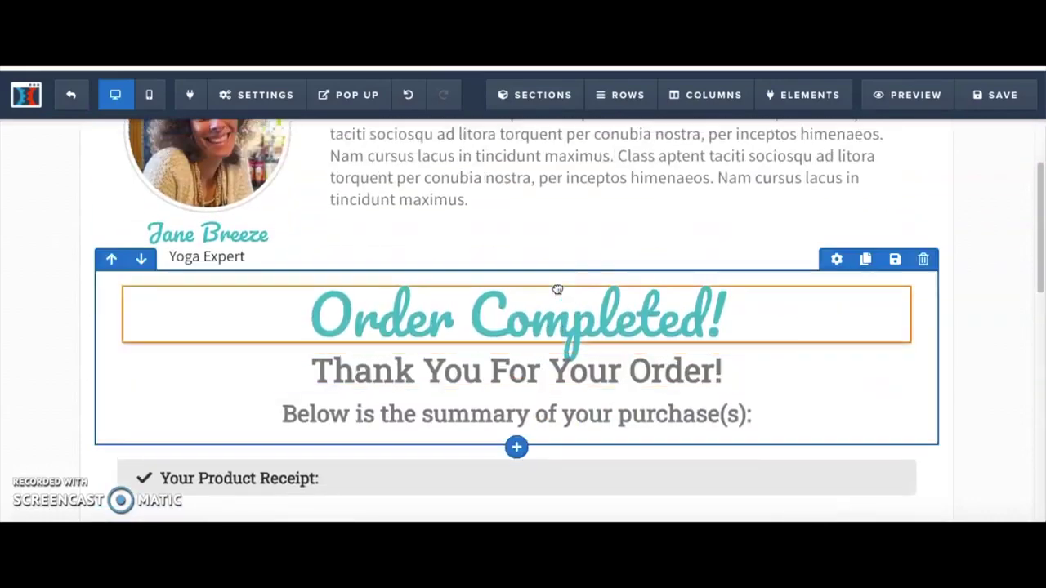
# Step: Delete the row containing the profile photo and the lorem ipsum paragraph
pyautogui.scroll(2, 558, 286)
pyautogui.scroll(1, 557, 286)
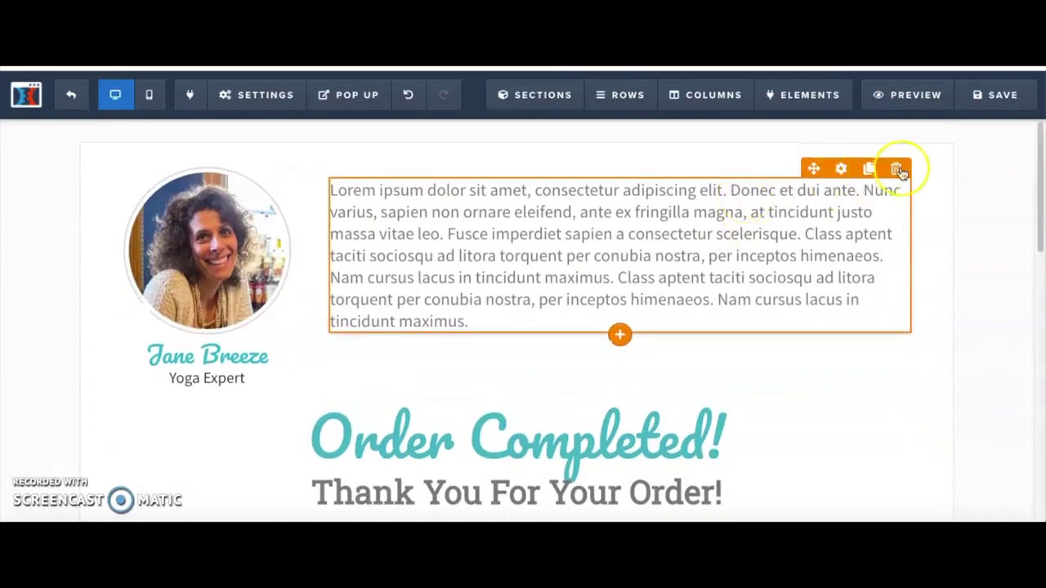
pyautogui.click(923, 170)
pyautogui.click(653, 122)
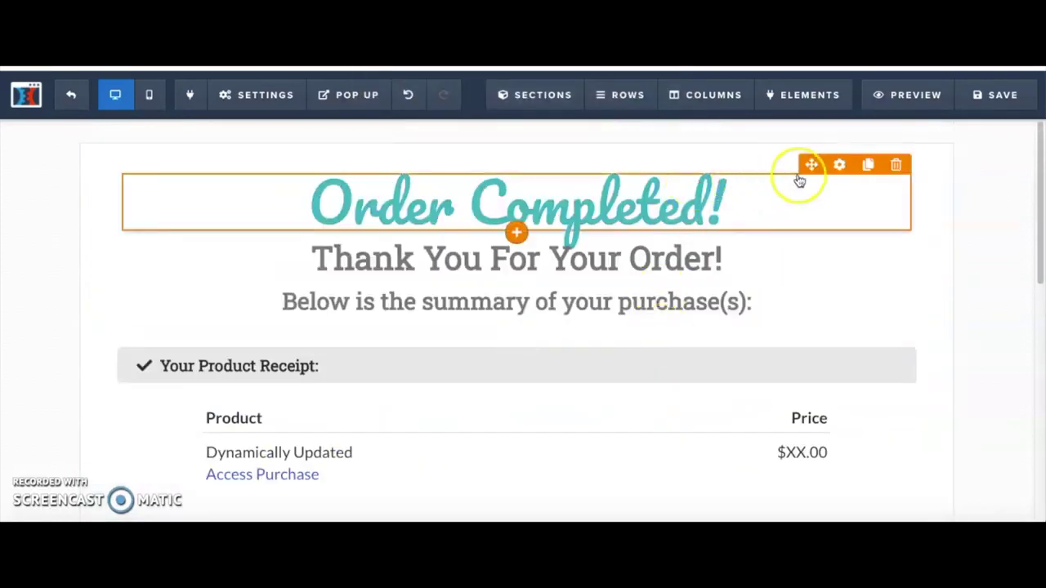
# Step: Set the "Order Completed!" headline's text color to the recently used purple #663398
pyautogui.click(837, 166)
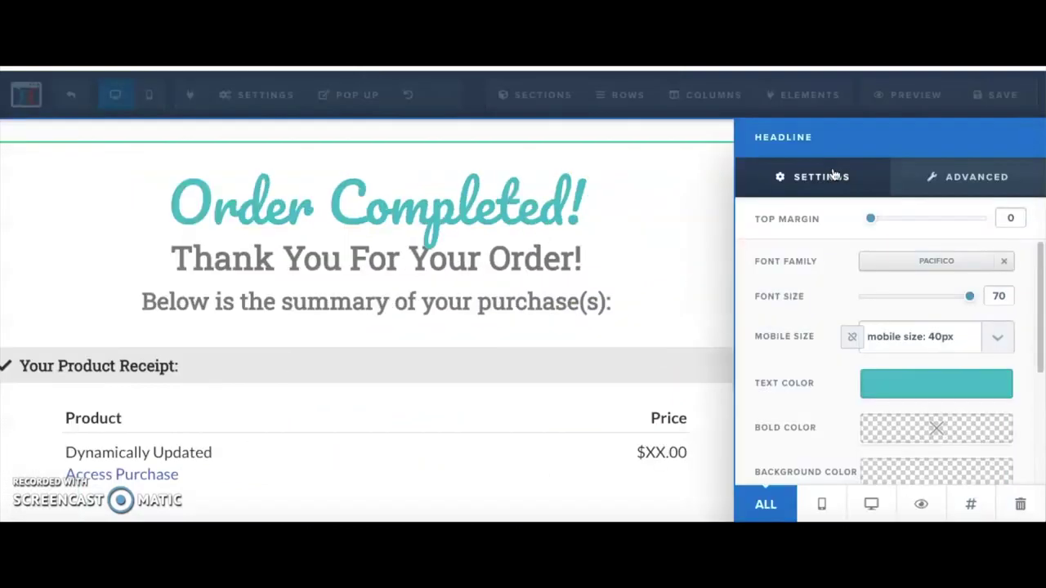
pyautogui.click(886, 385)
pyautogui.click(817, 345)
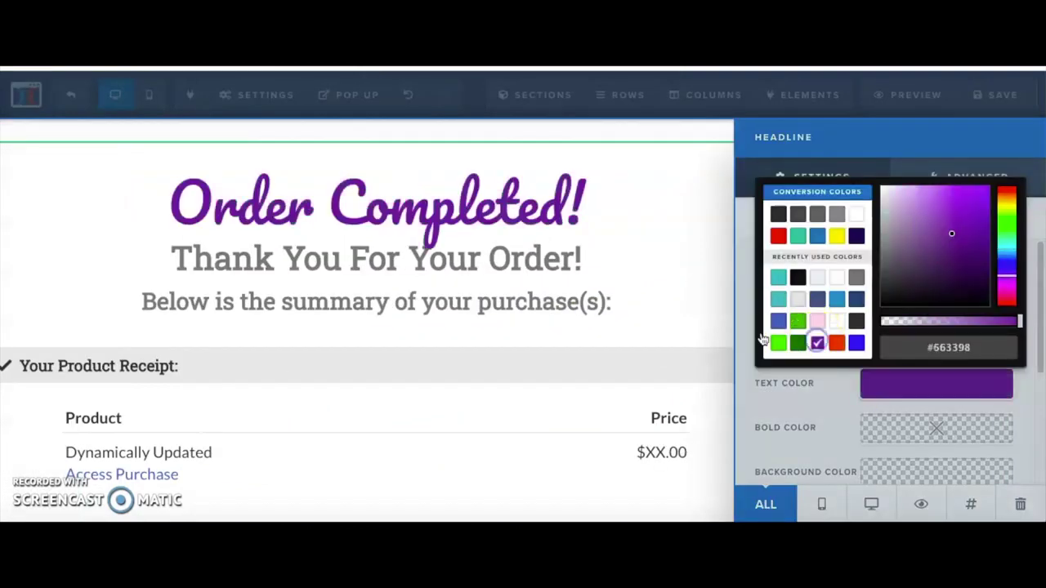
pyautogui.click(643, 275)
# Step: Examine the revised confirmation page from the purple headline through the product receipt to the recommended products
pyautogui.scroll(-3, 995, 249)
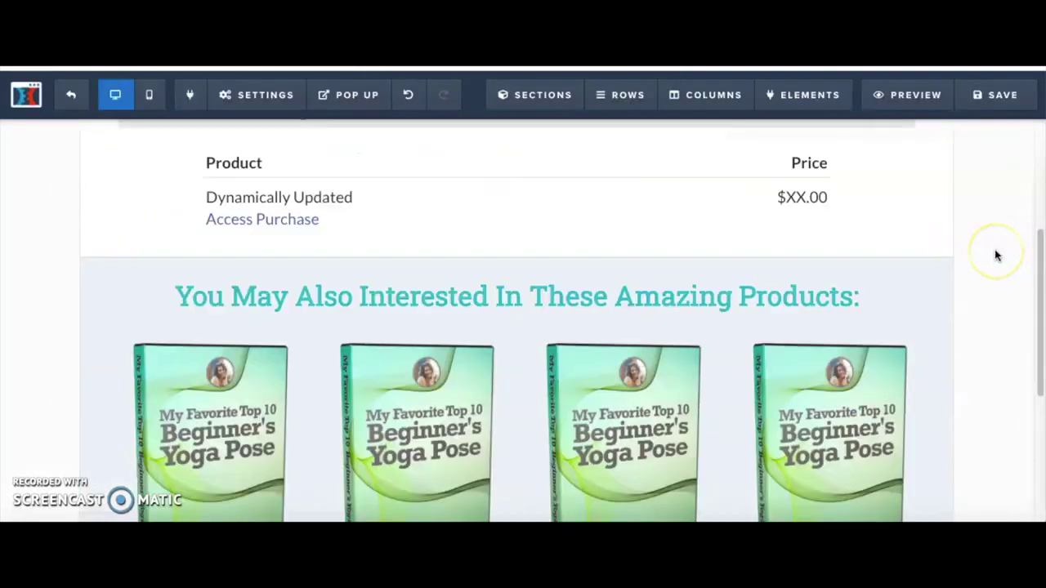
pyautogui.scroll(3, 995, 250)
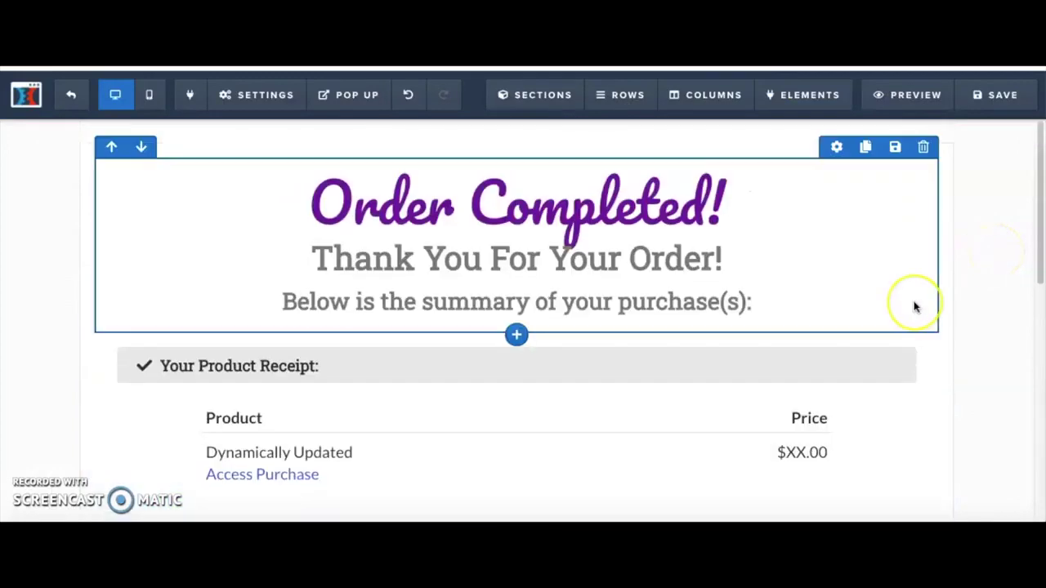
pyautogui.scroll(-3, 915, 307)
pyautogui.scroll(2, 915, 307)
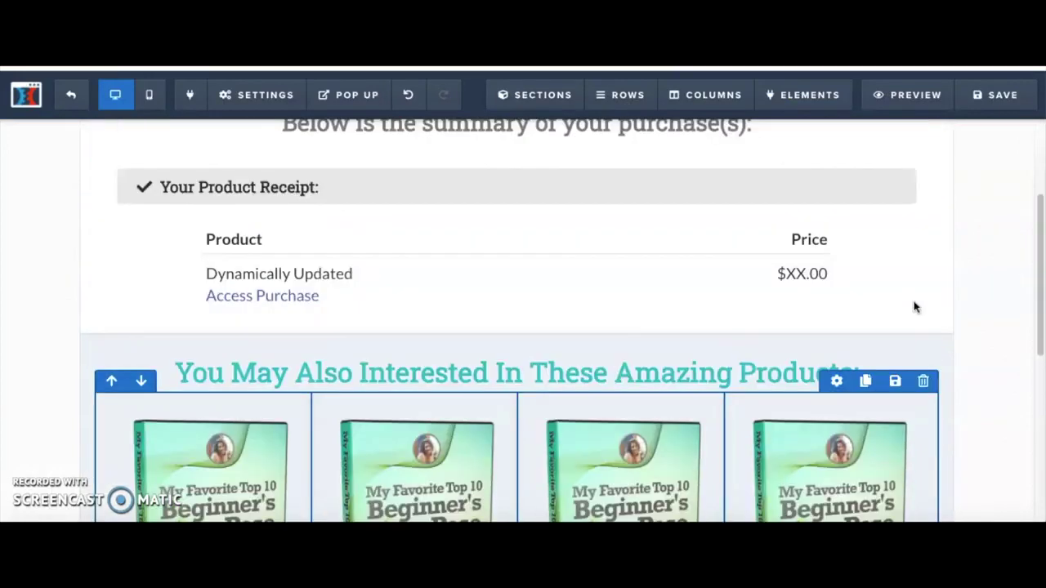
pyautogui.scroll(1, 915, 306)
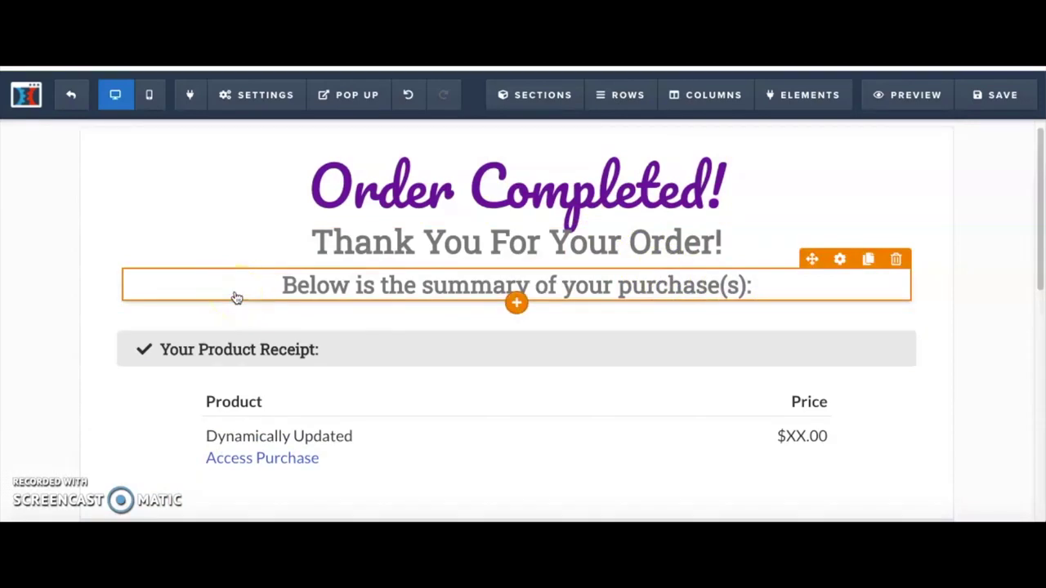
pyautogui.scroll(-3, 235, 299)
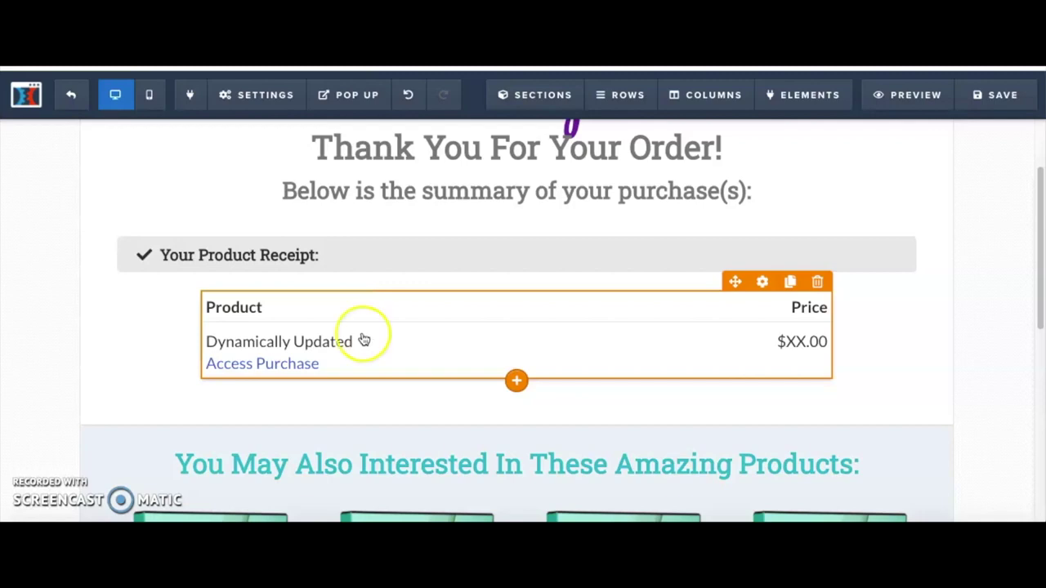
pyautogui.scroll(-4, 351, 350)
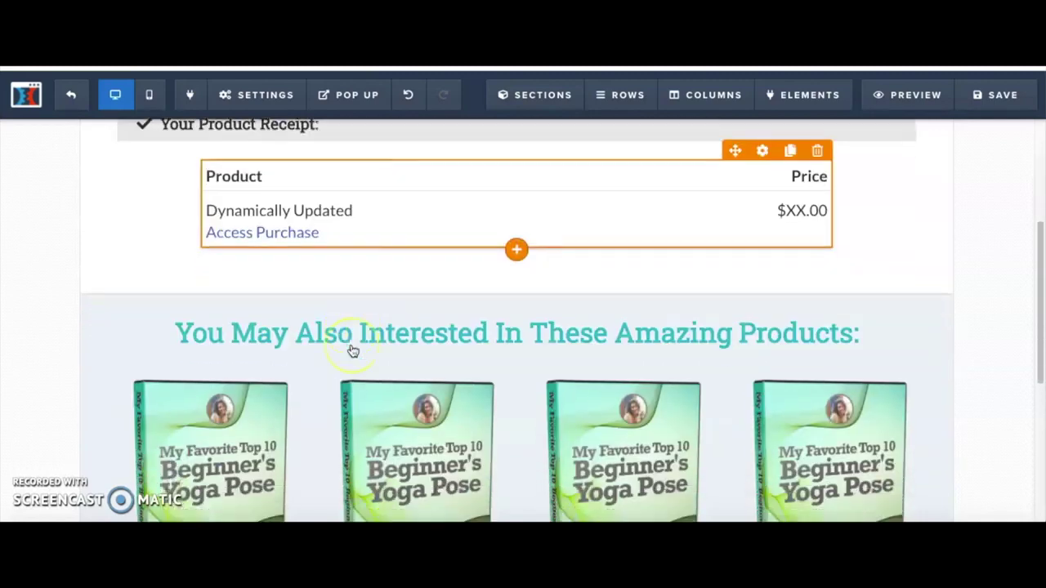
# Step: Check the recommended products section down to the footer, save the confirmation page and open its preview
pyautogui.scroll(-2, 351, 350)
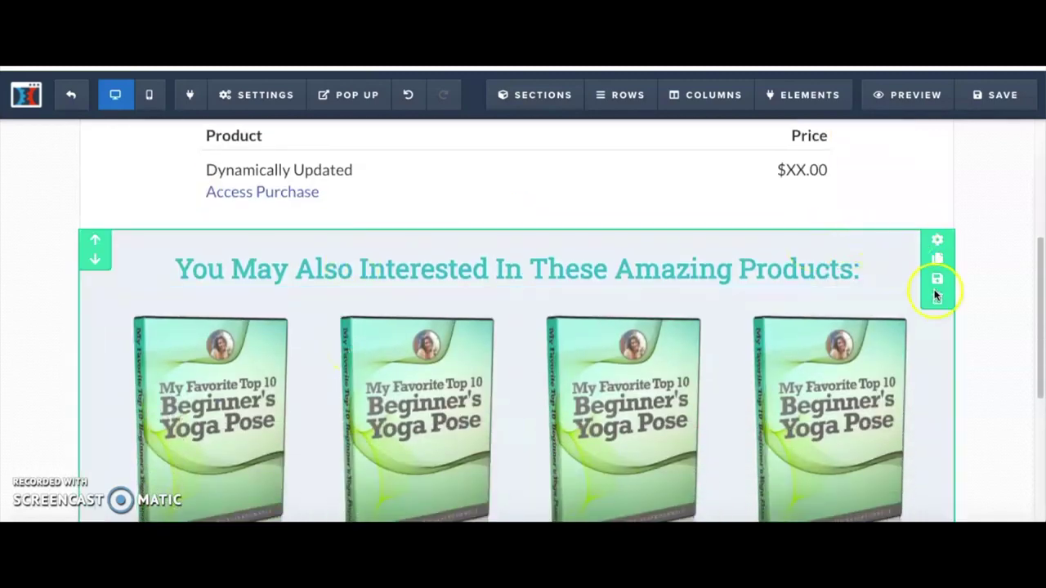
pyautogui.scroll(-3, 767, 312)
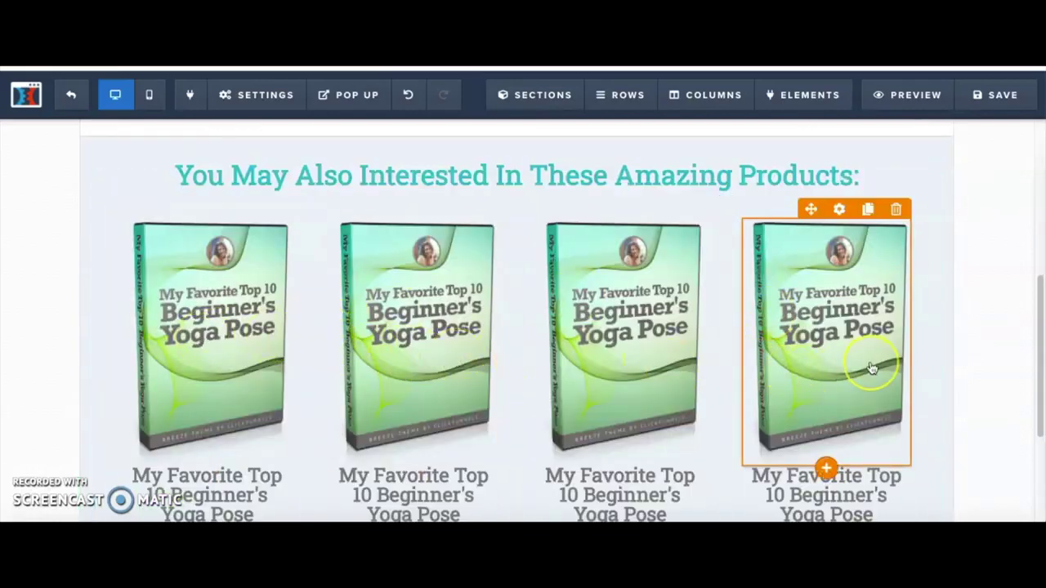
pyautogui.scroll(-5, 872, 369)
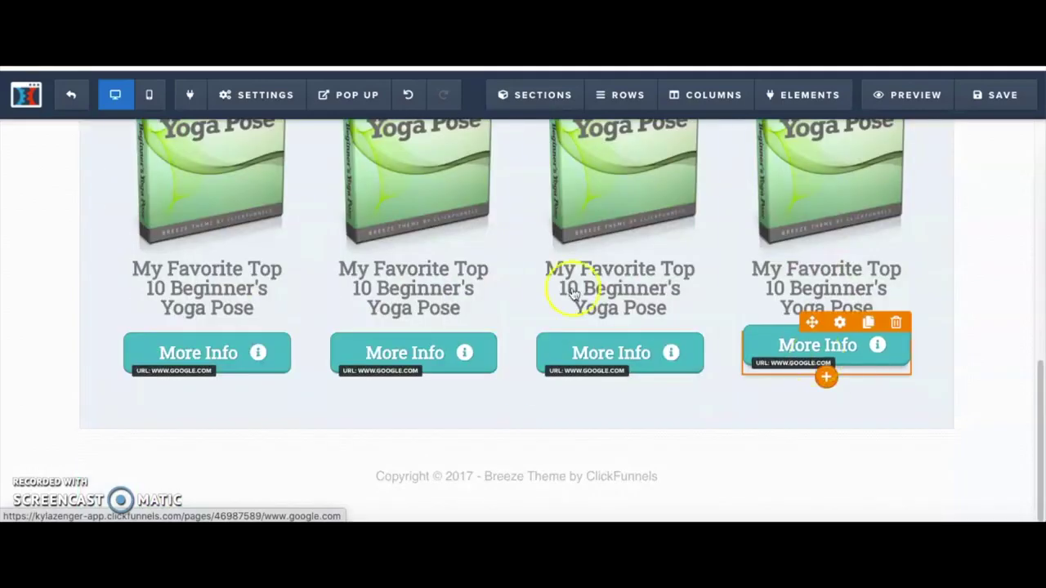
pyautogui.scroll(15, 378, 296)
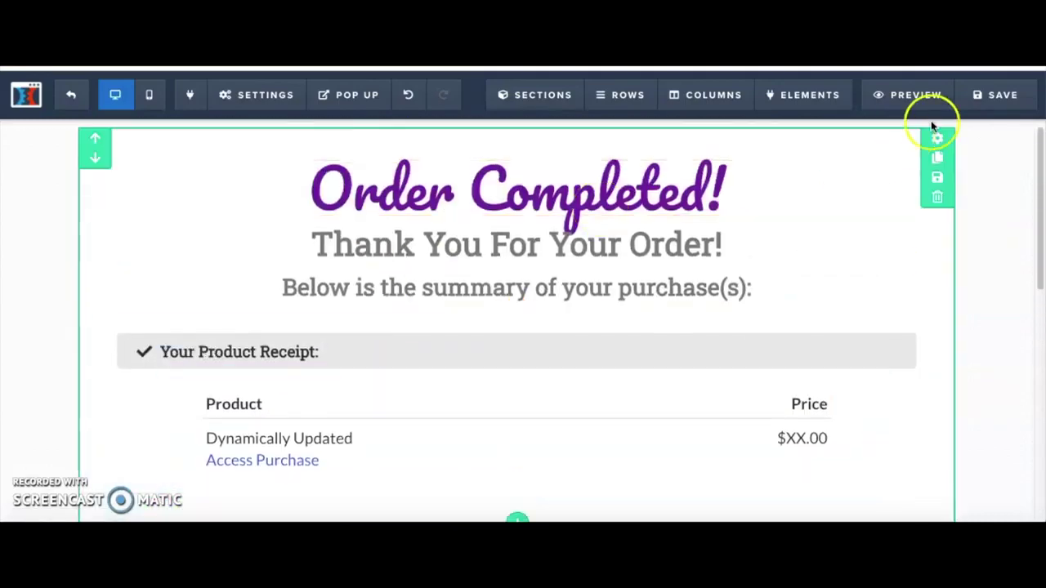
pyautogui.click(993, 96)
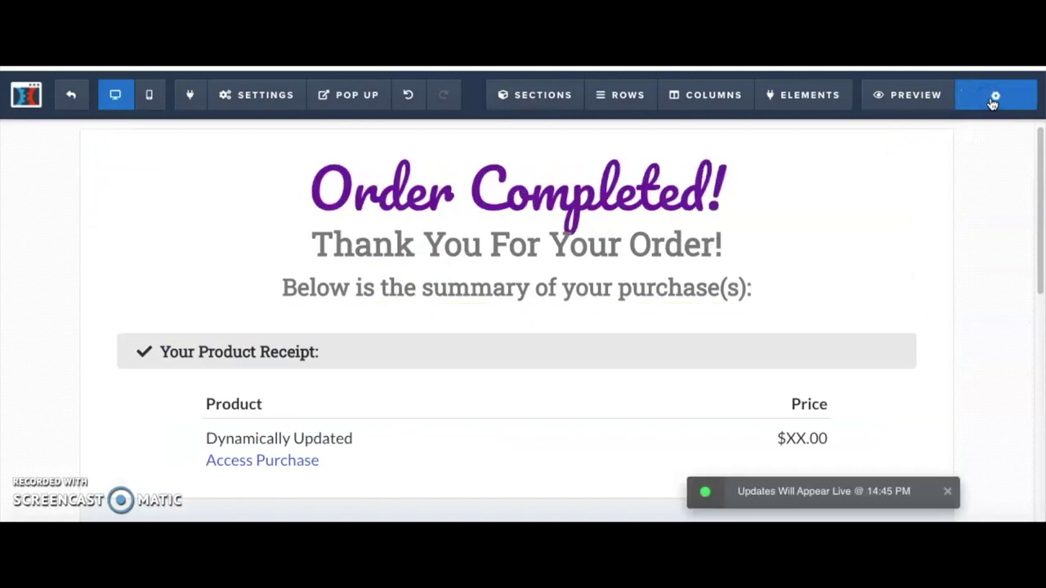
pyautogui.click(916, 96)
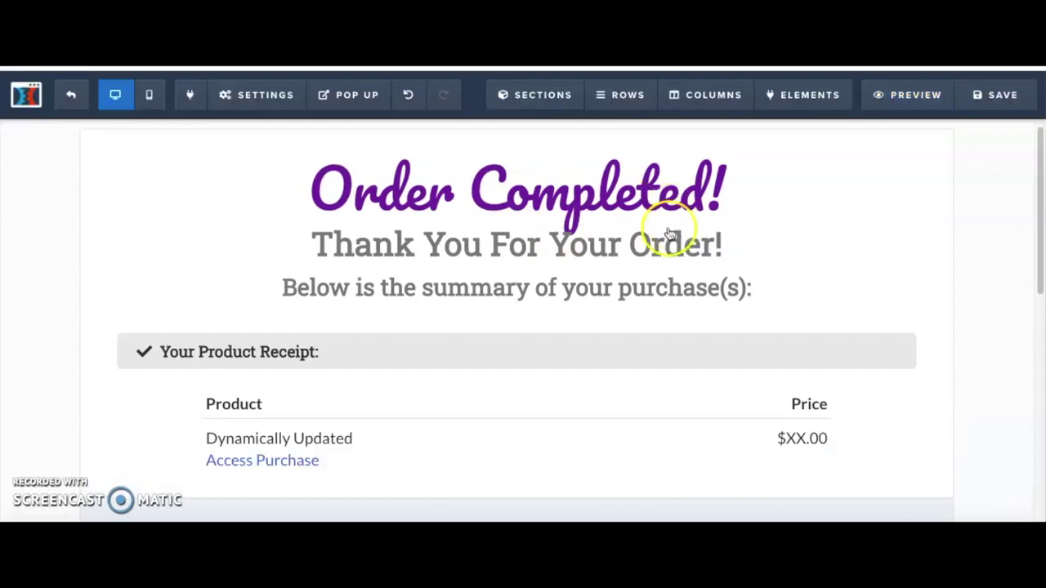
# Step: Set the top margin of the "Thank You For Your Order!" headline to about 35 and save the page
pyautogui.click(839, 217)
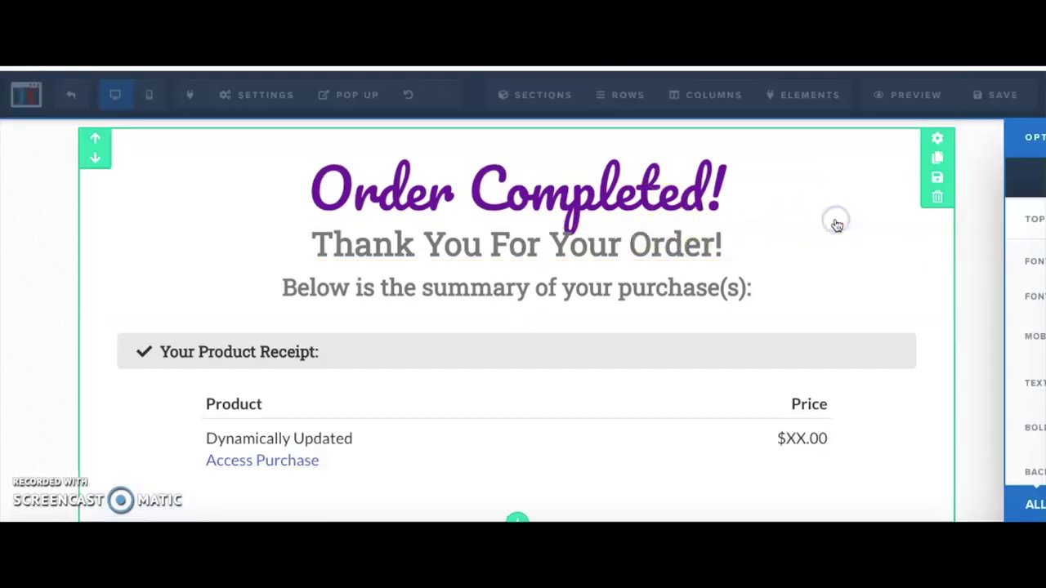
pyautogui.moveTo(900, 220); pyautogui.dragTo(914, 226)
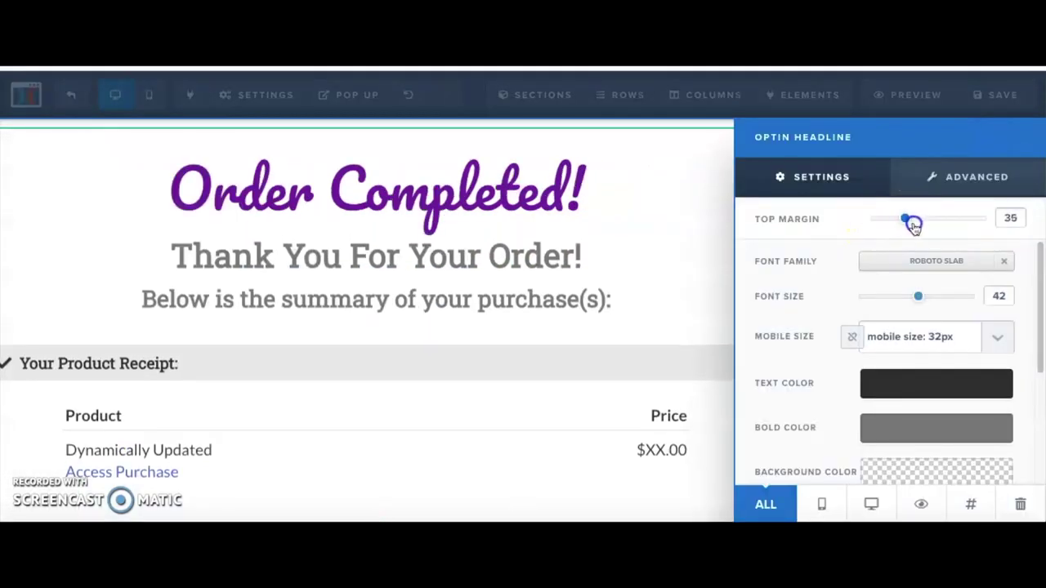
pyautogui.click(670, 234)
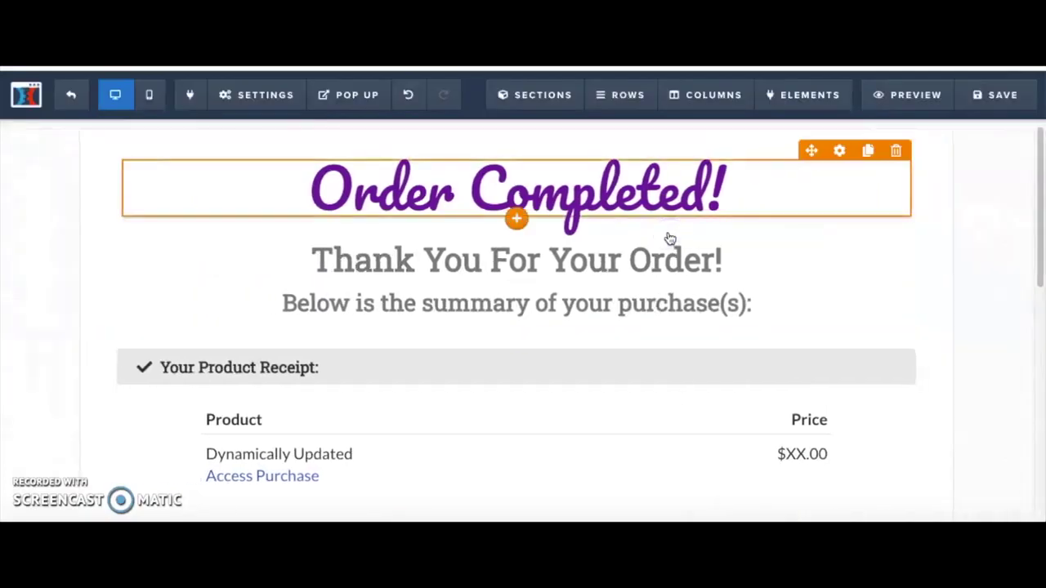
pyautogui.click(1020, 96)
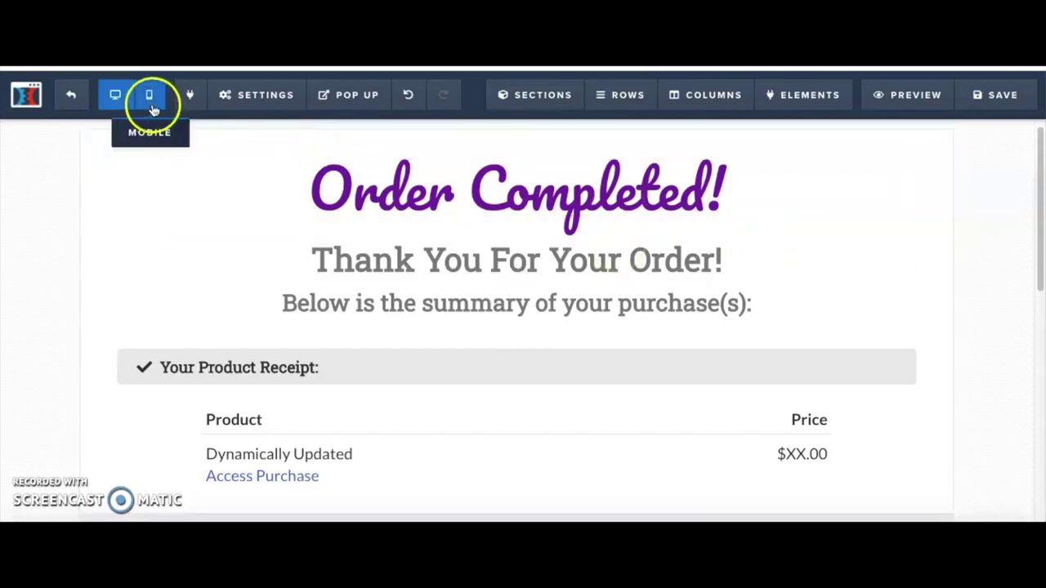
# Step: Return to the funnel's steps, open the Sales Letter Order Form step and highlight its page URL
pyautogui.moveTo(233, 116)
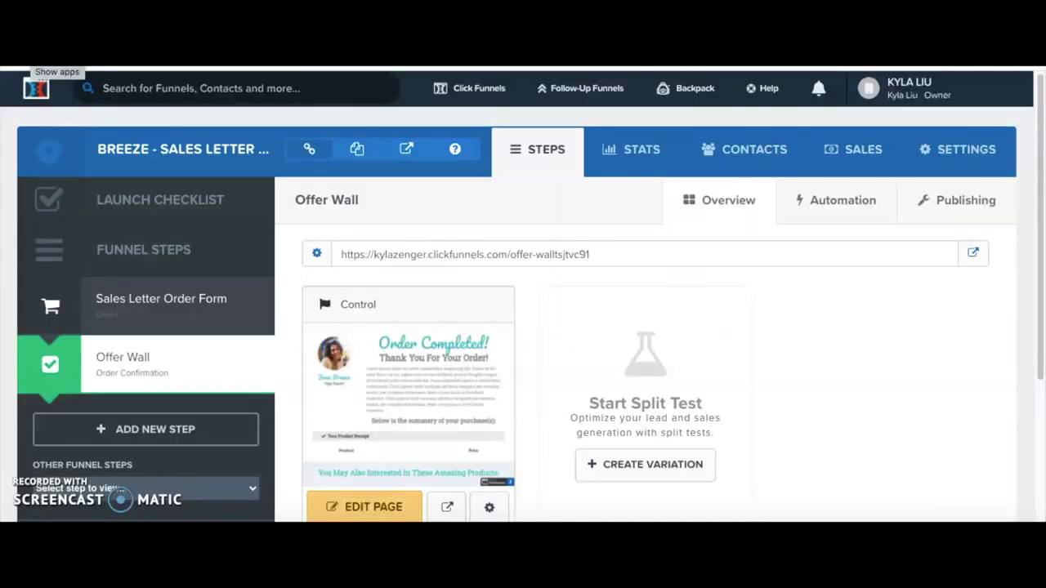
pyautogui.click(106, 304)
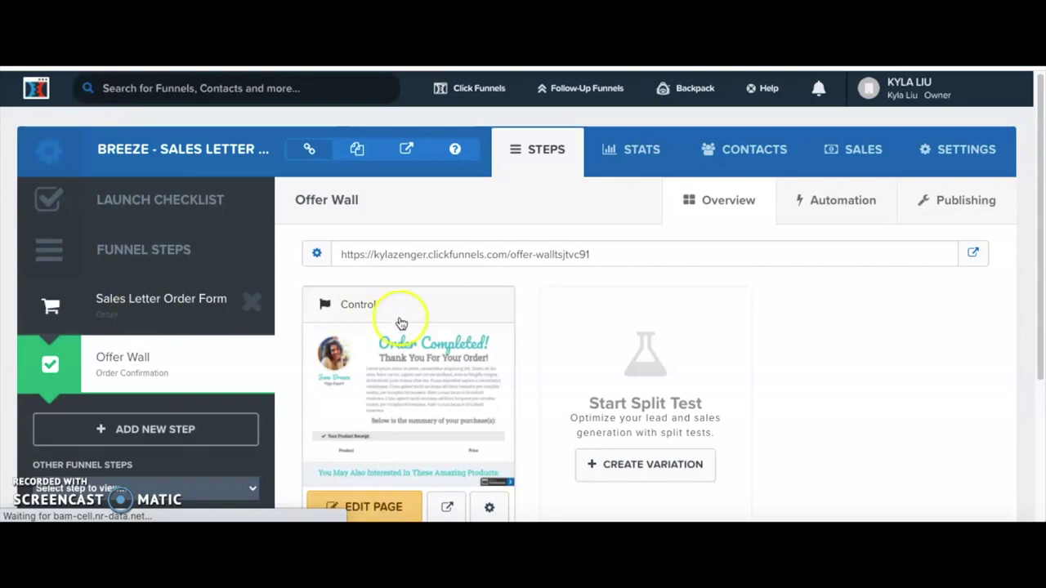
pyautogui.click(514, 256)
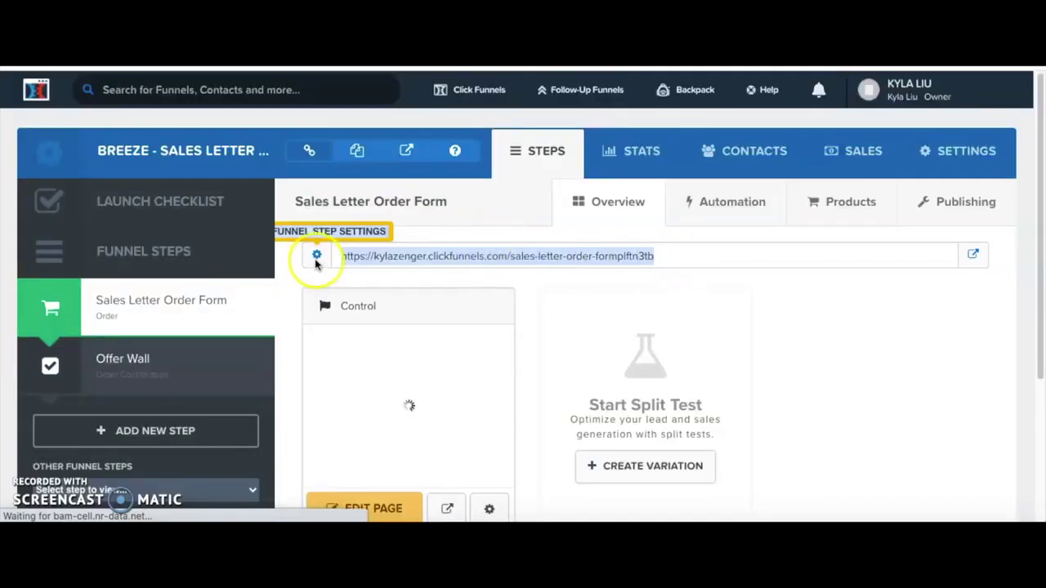
pyautogui.click(389, 278)
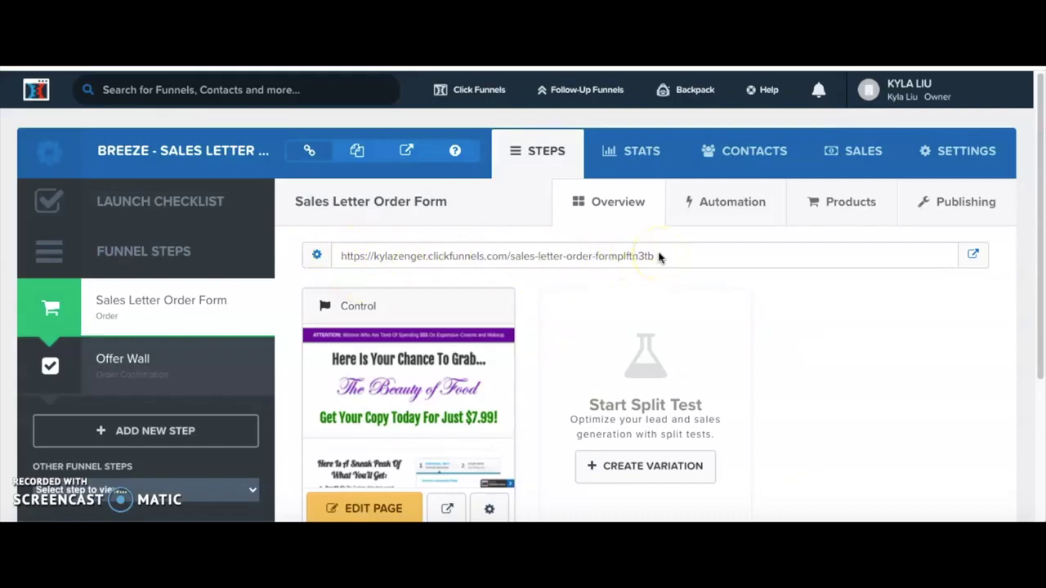
pyautogui.moveTo(660, 257); pyautogui.dragTo(320, 257)
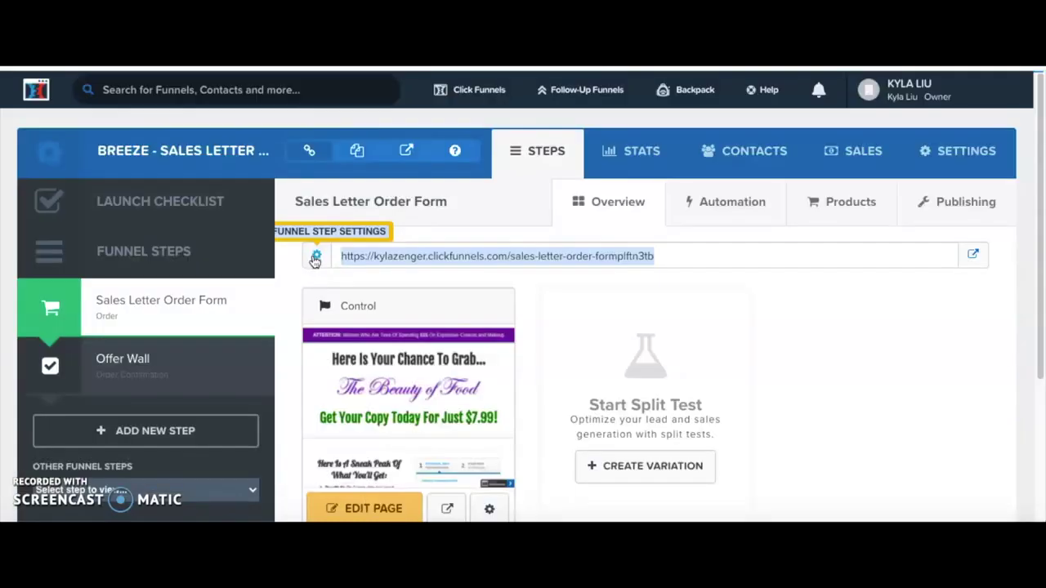
# Step: Open the order form's funnel step settings and examine its name, path and publishing options
pyautogui.click(315, 259)
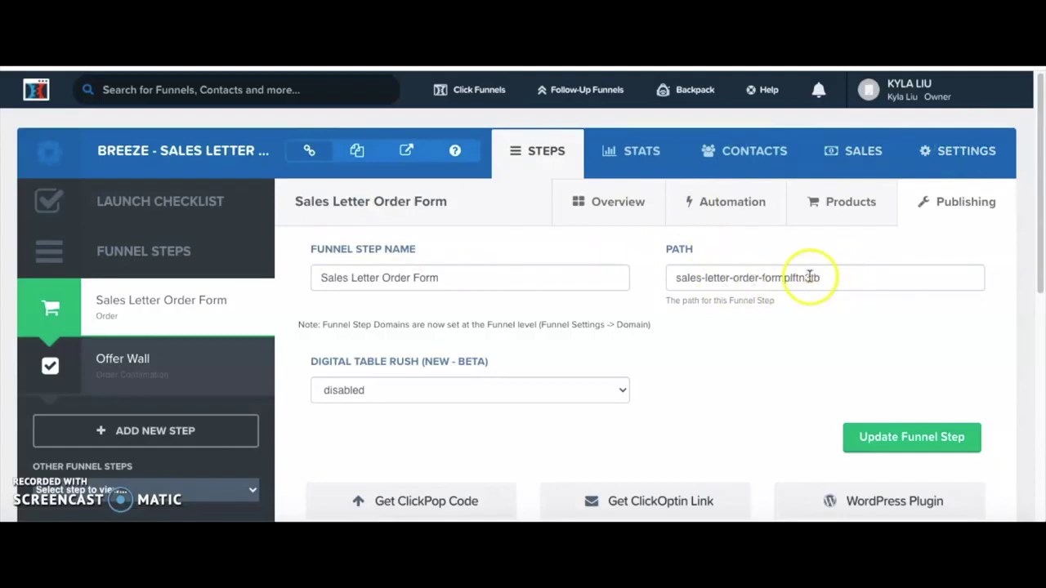
pyautogui.scroll(-3, 692, 397)
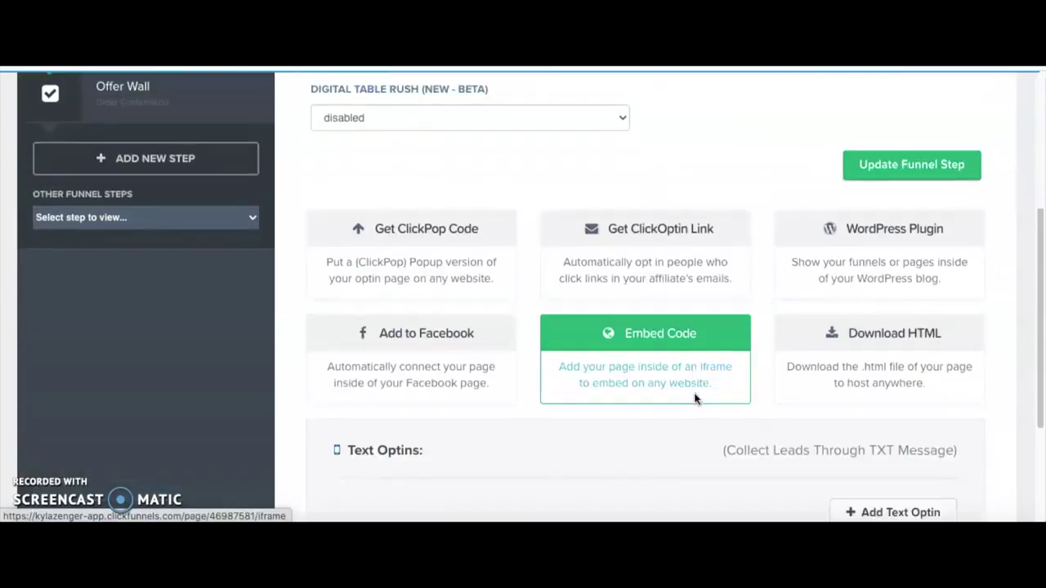
pyautogui.scroll(1, 692, 398)
pyautogui.scroll(2, 695, 398)
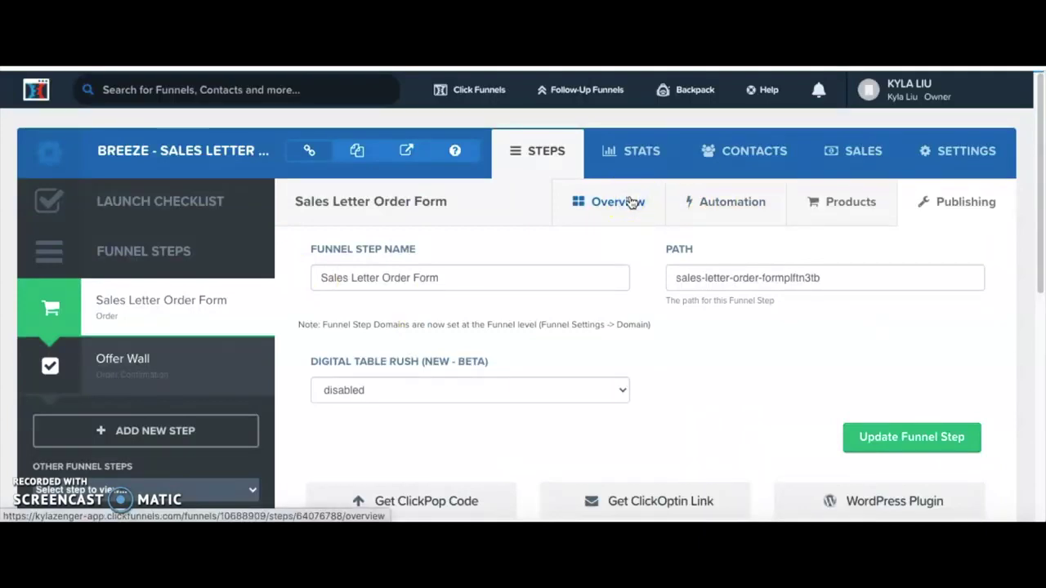
# Step: Compare the overviews of the Offer Wall and Sales Letter Order Form funnel steps
pyautogui.click(164, 309)
pyautogui.click(133, 363)
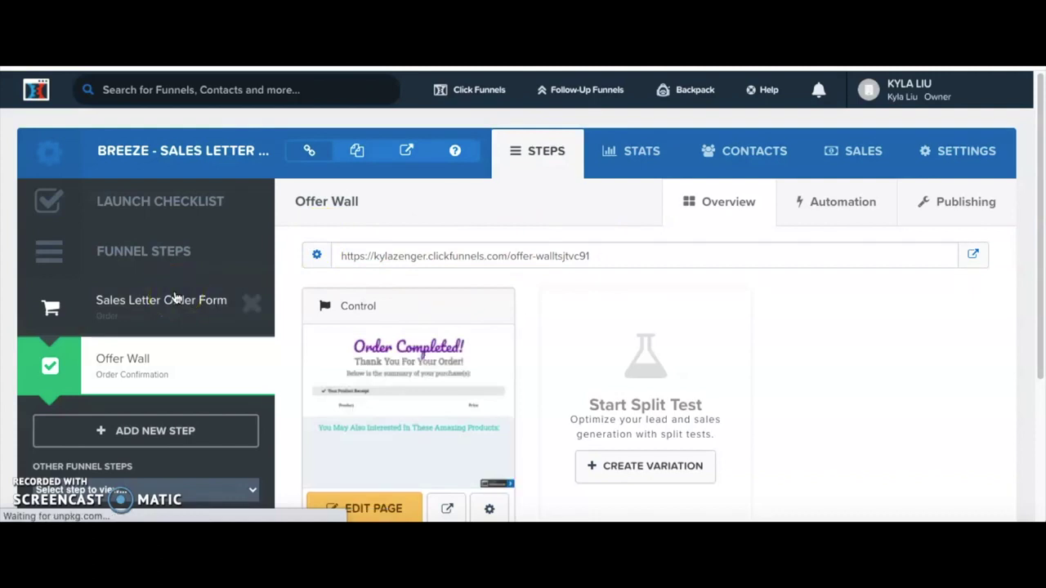
pyautogui.moveTo(163, 311)
pyautogui.mouseDown()
pyautogui.moveTo(98, 322)
pyautogui.moveTo(110, 325)
pyautogui.mouseUp()
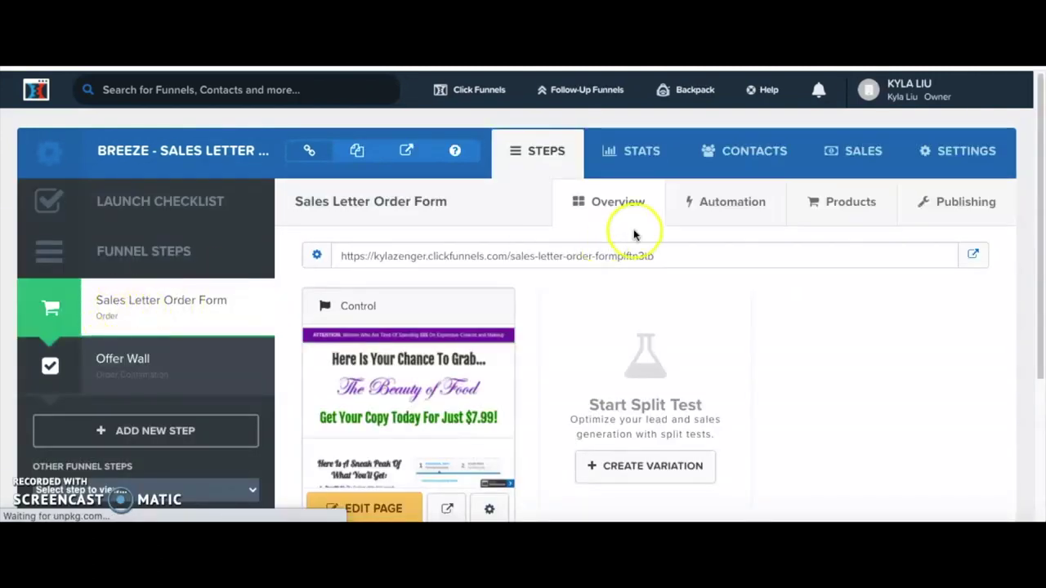
pyautogui.moveTo(847, 211)
pyautogui.mouseDown()
pyautogui.moveTo(194, 310)
pyautogui.moveTo(117, 367)
pyautogui.mouseUp()
pyautogui.click(117, 367)
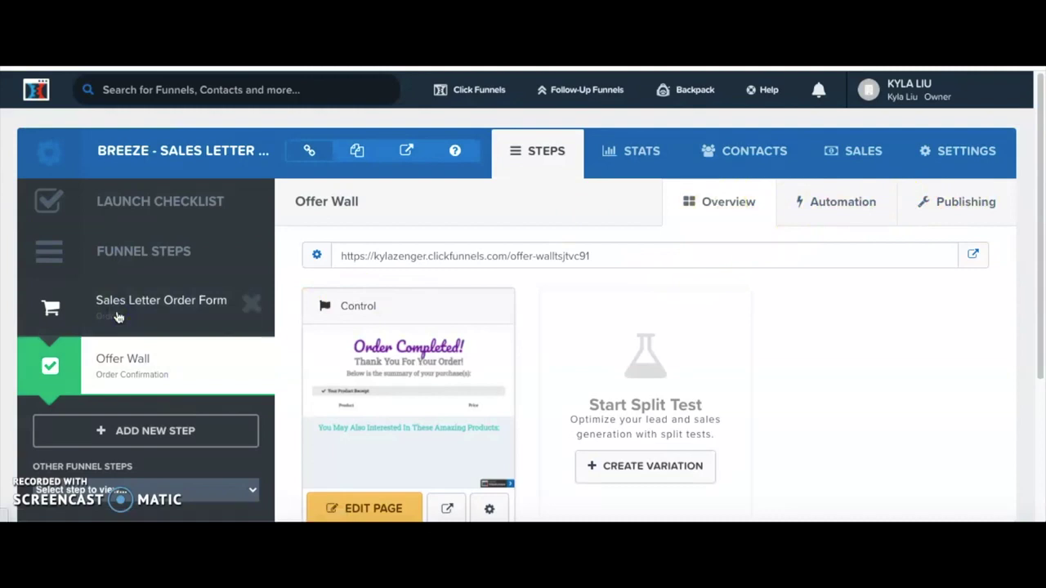
# Step: View the Sales Letter Order Form step's products page and return to the step's overview
pyautogui.click(698, 163)
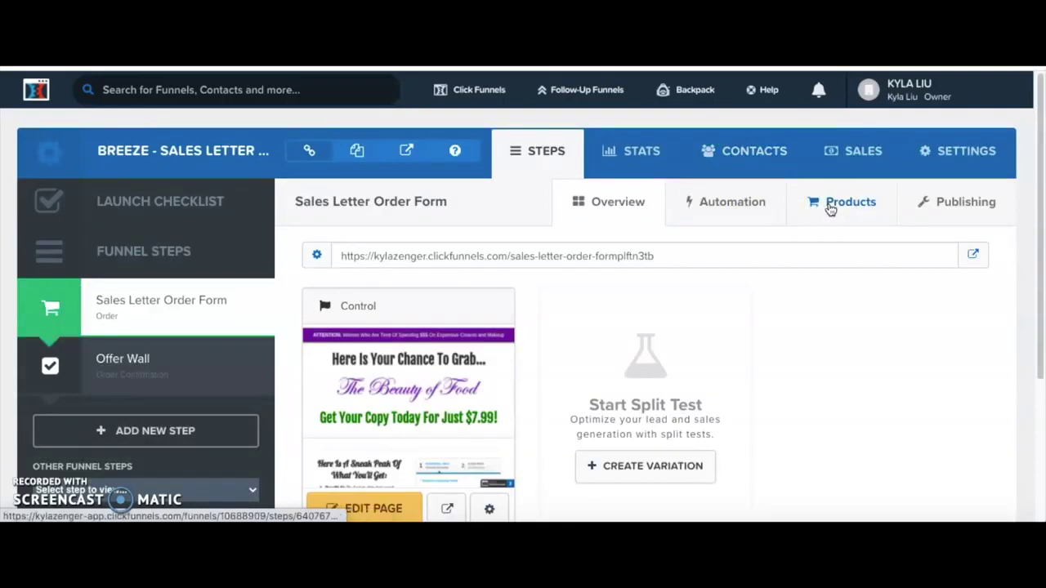
pyautogui.click(829, 209)
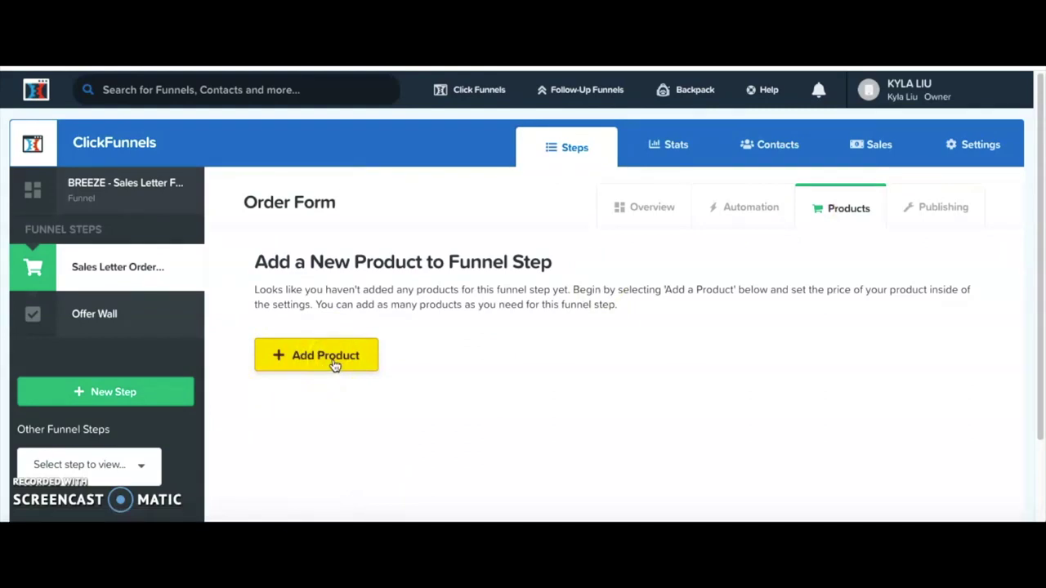
pyautogui.click(657, 224)
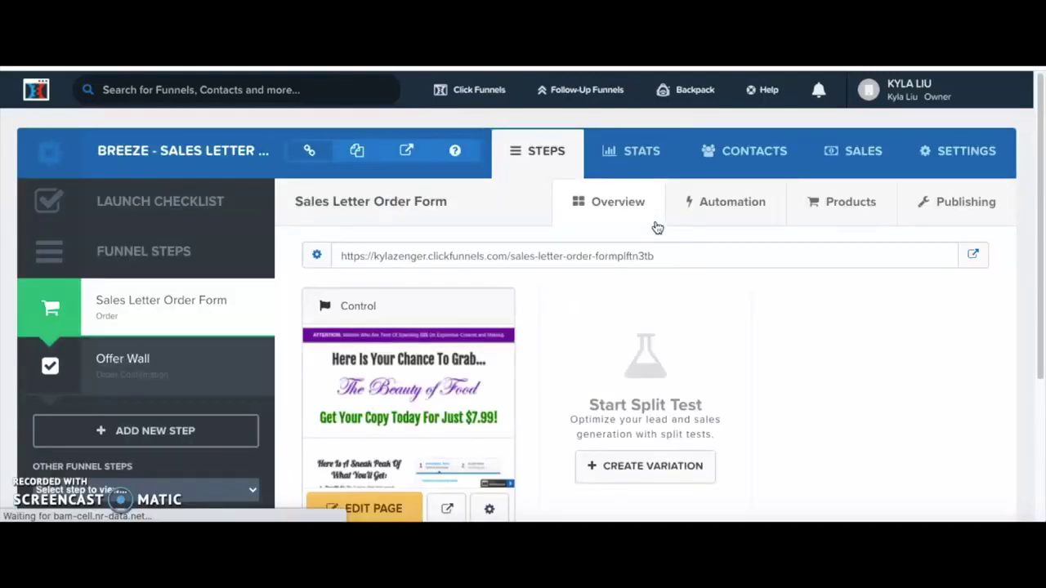
# Step: Open the account settings of the ClickFunnels account
pyautogui.moveTo(98, 320)
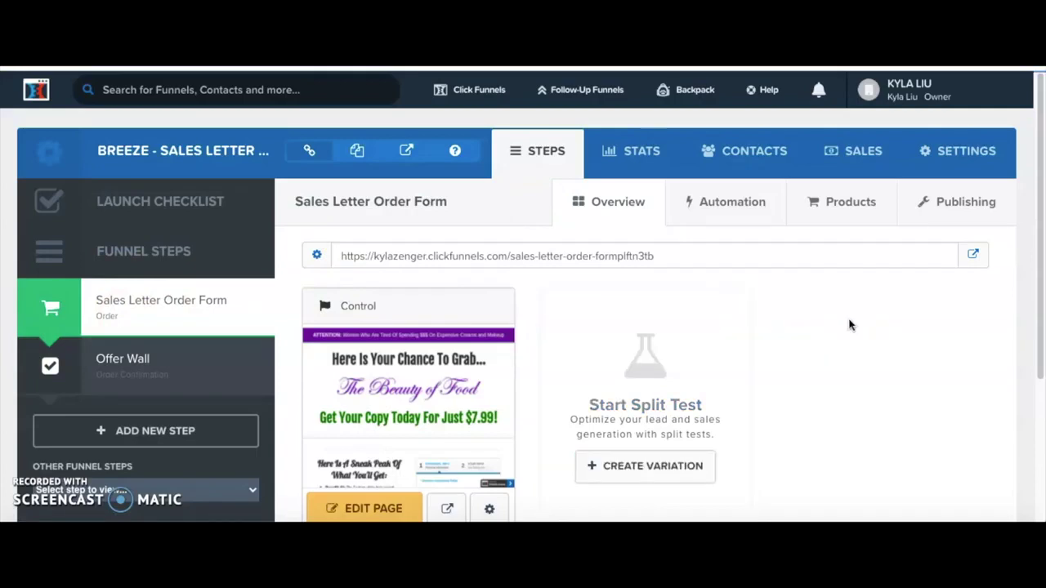
pyautogui.click(894, 93)
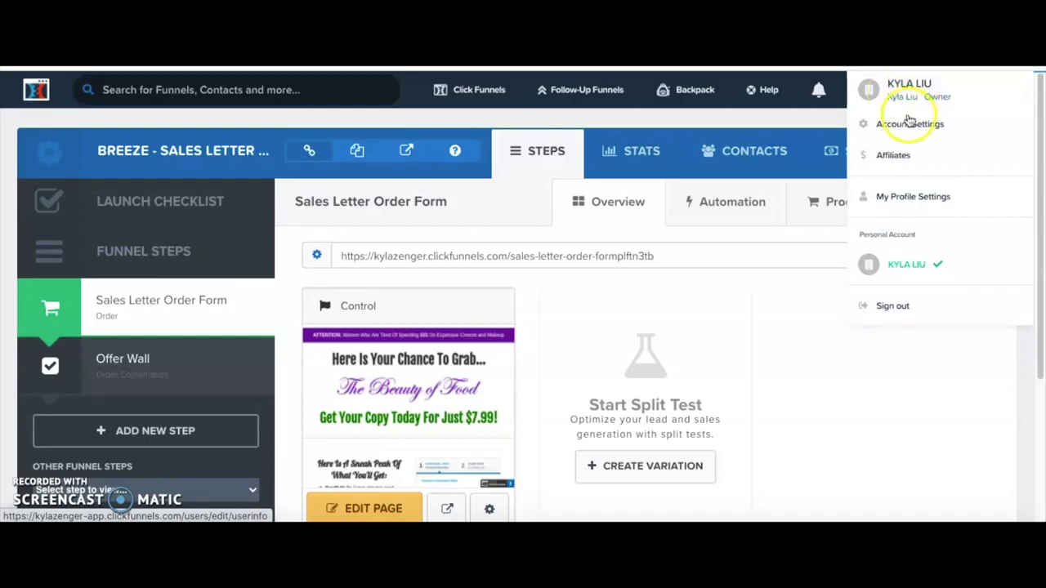
pyautogui.click(917, 133)
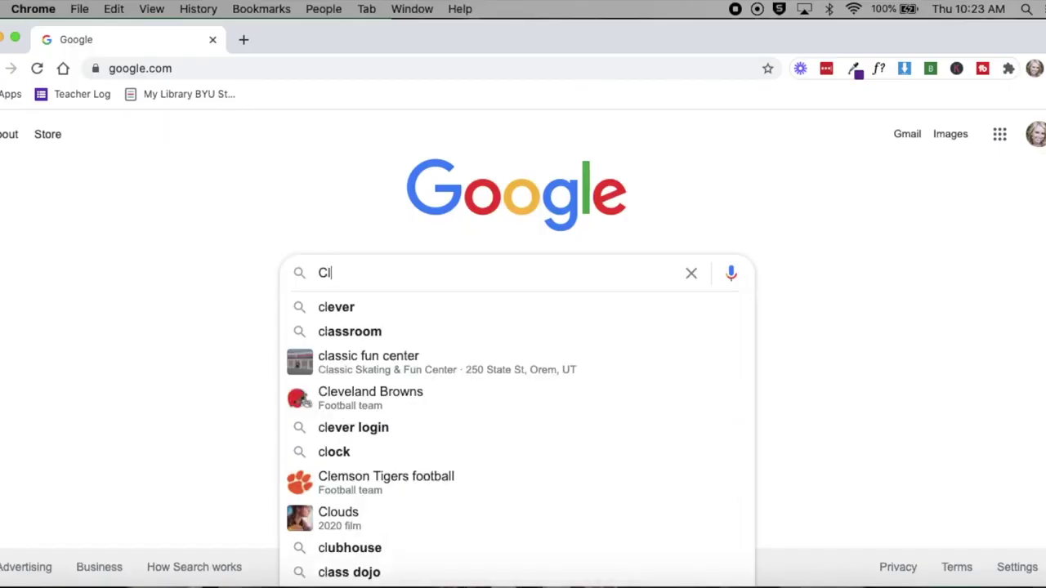
# Step: Search Google for "ClickFunnels support" and open the ClickFunnels Support site from the results
pyautogui.write('ickFunnels support')
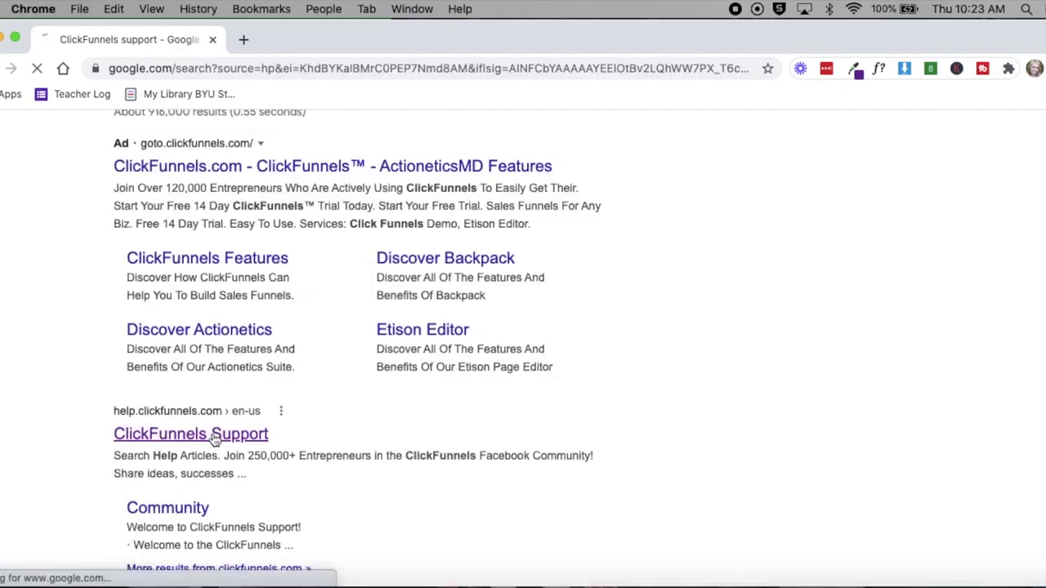
pyautogui.click(214, 439)
# Step: Browse the YouTube channel's playlists and open the ClickFunnels playlist
pyautogui.scroll(-1, 212, 439)
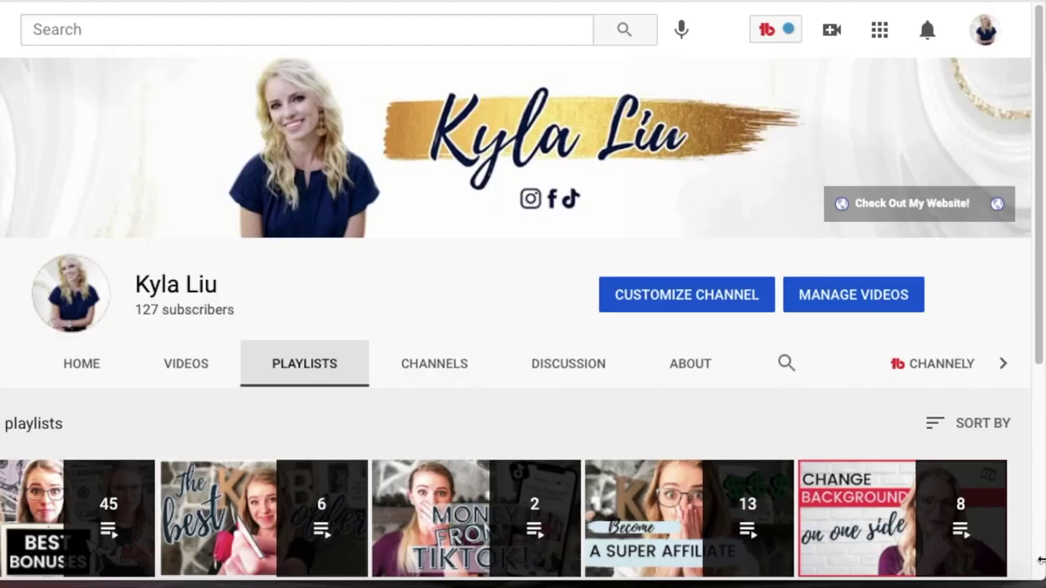
pyautogui.scroll(-5, 523, 327)
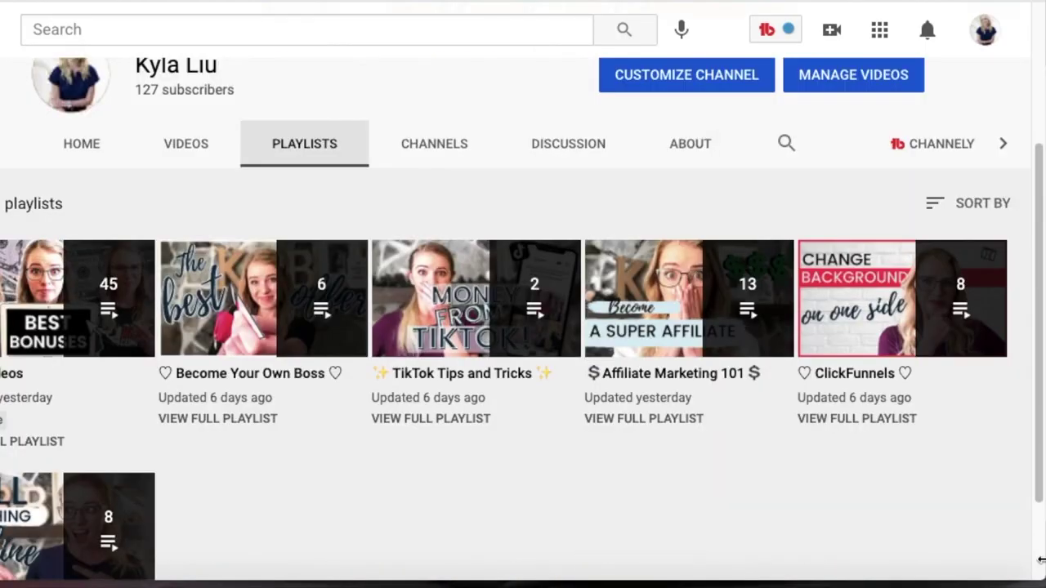
pyautogui.click(884, 357)
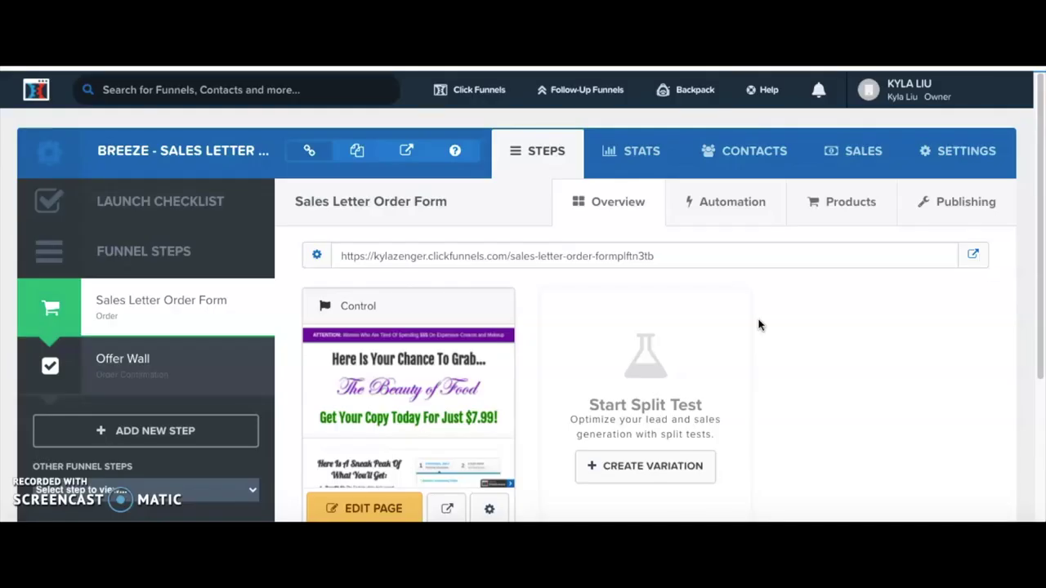
# Step: Open the ClickFunnels funnel settings, examine the Stripe account and test mode options, and return to the funnel steps
pyautogui.click(766, 92)
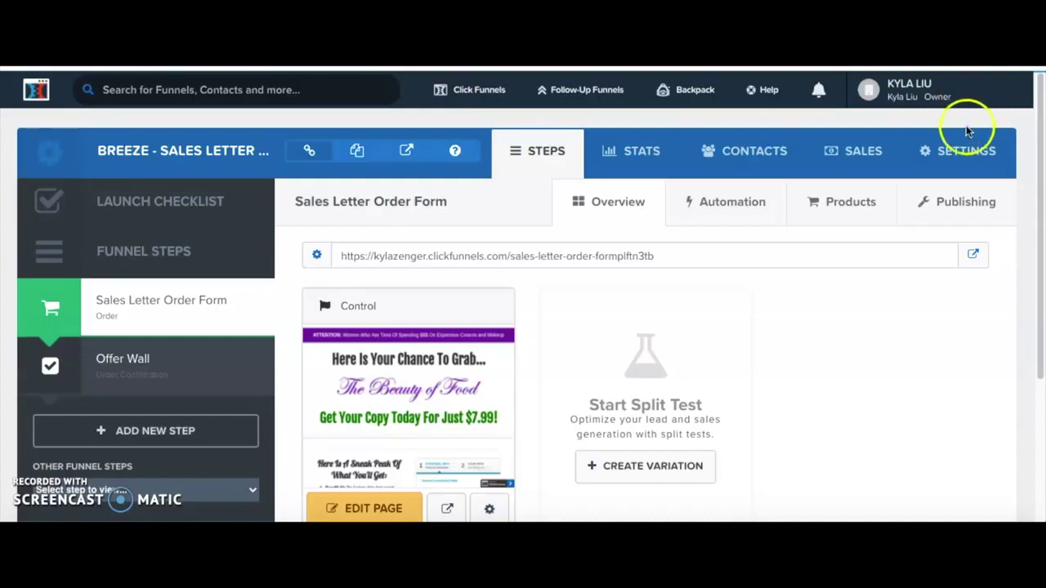
pyautogui.click(955, 153)
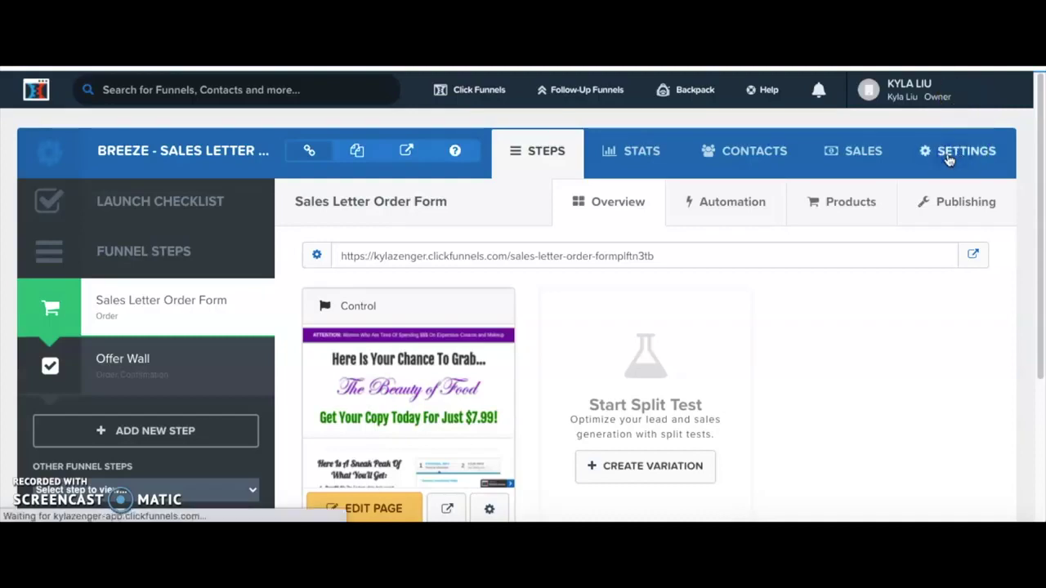
pyautogui.click(701, 259)
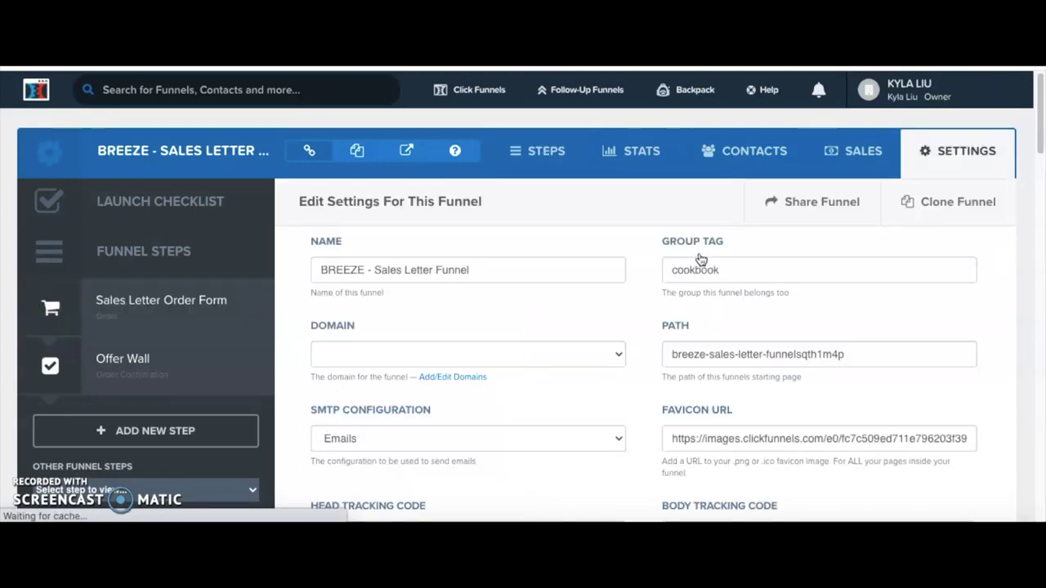
pyautogui.scroll(-8, 701, 260)
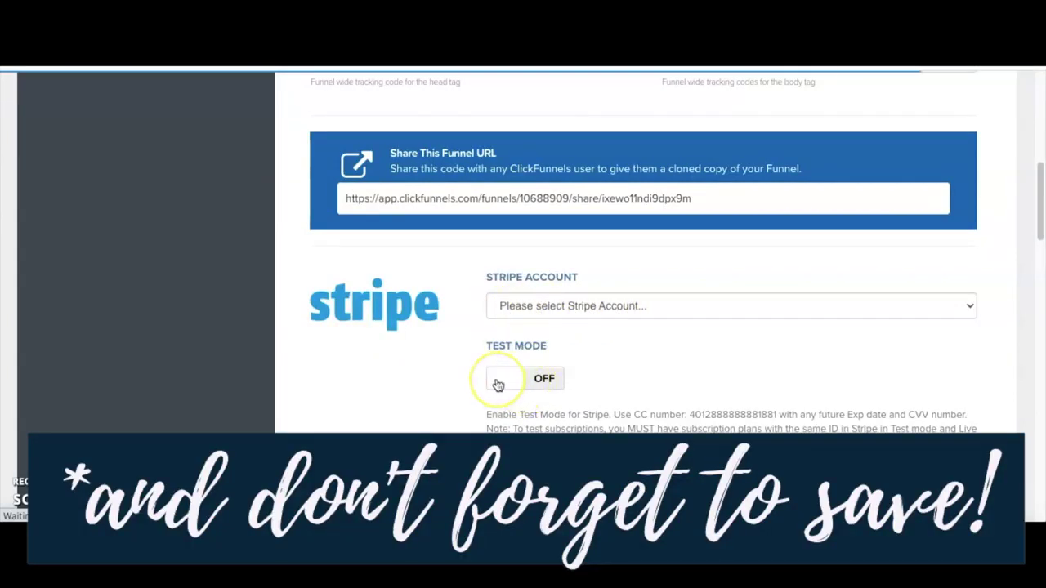
pyautogui.scroll(10, 497, 386)
pyautogui.click(541, 154)
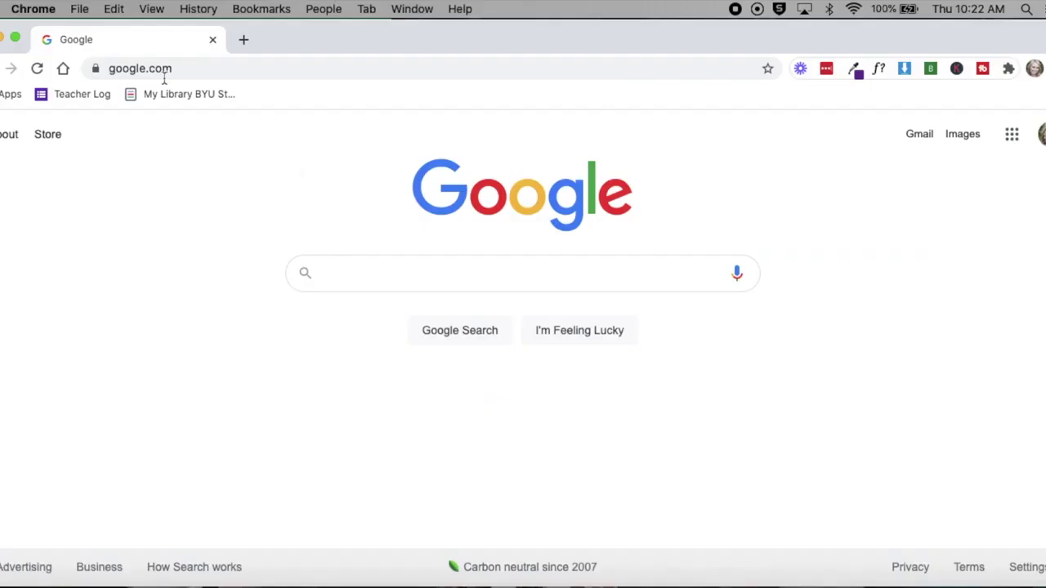
# Step: Switch to Chrome's Google page and open a new incognito window
pyautogui.click(79, 8)
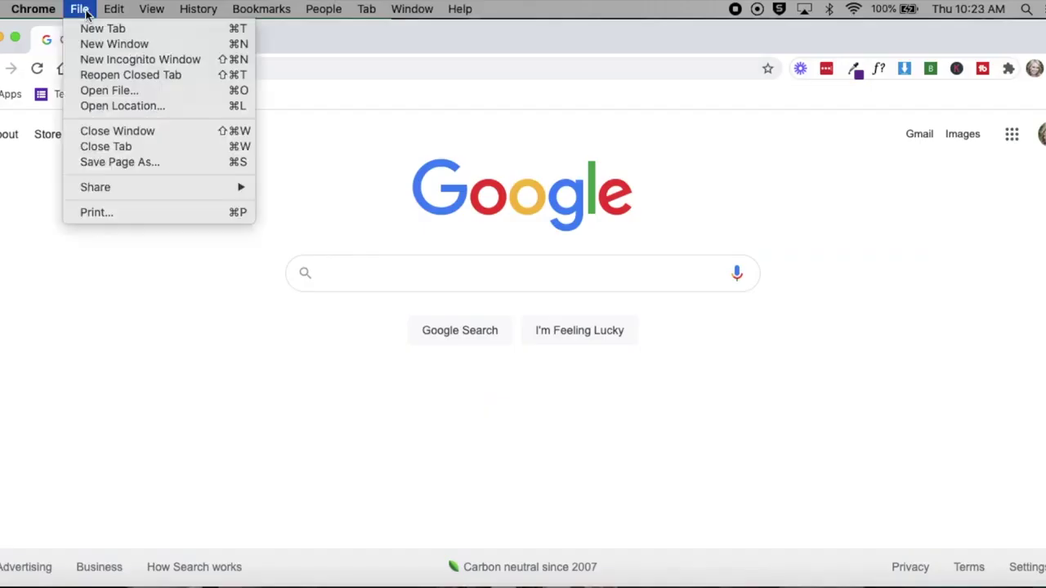
pyautogui.click(73, 60)
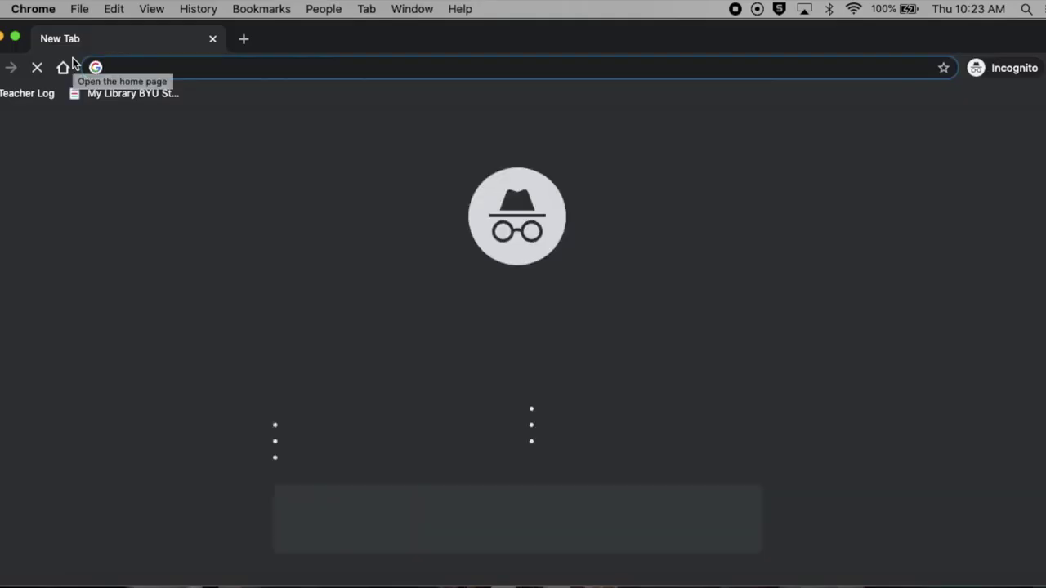